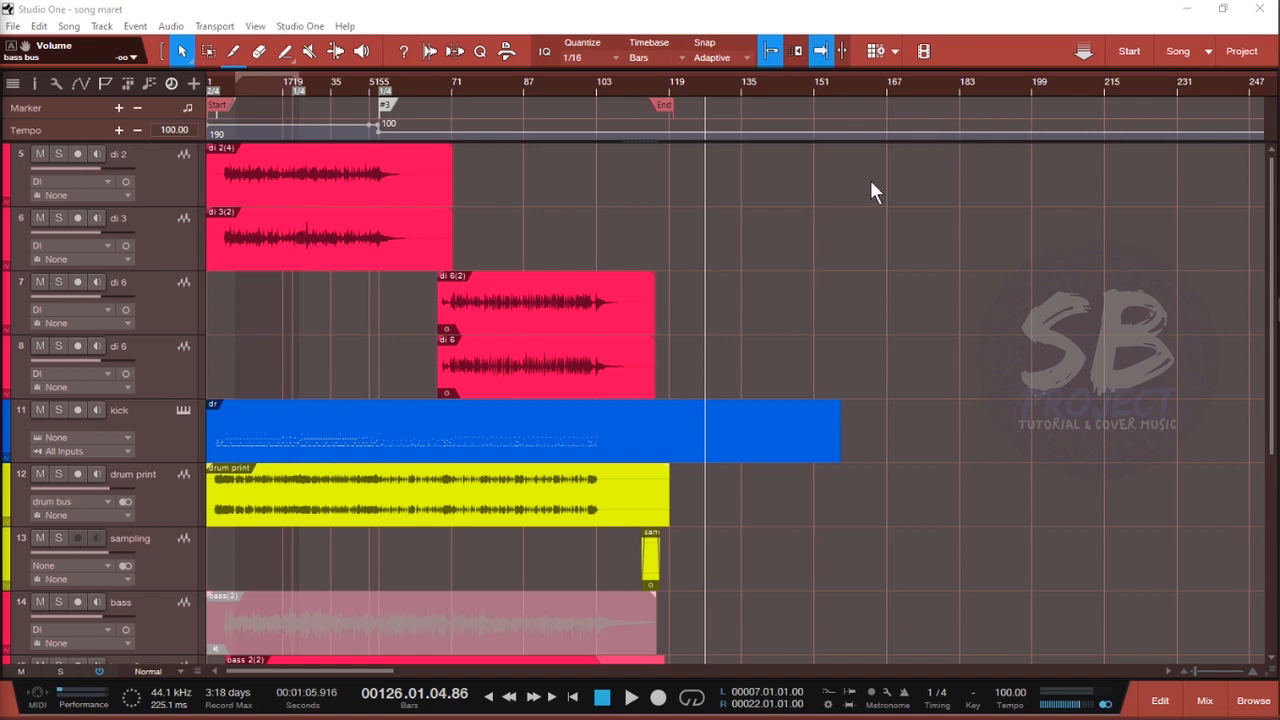
Step: Play the song from bar 69 and audition the two di 6 guitar tracks in solo
{"action": "left_click", "coordinate": [444, 86]}
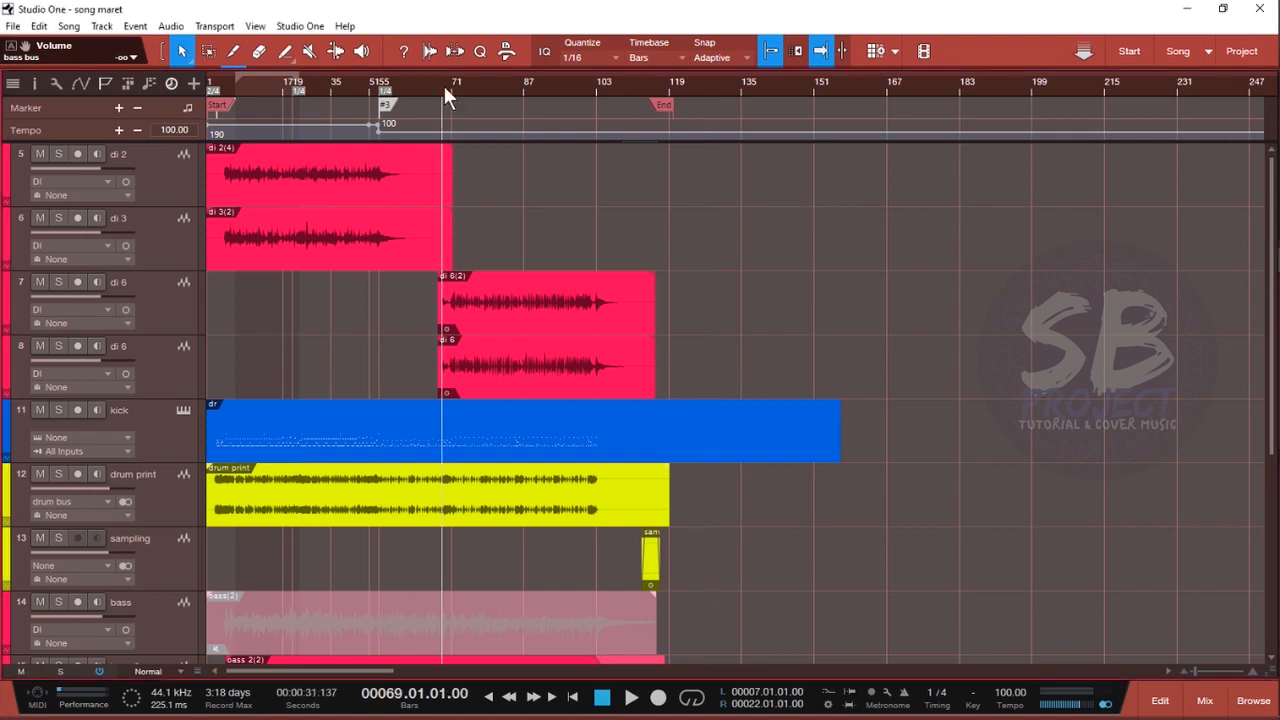
{"action": "key", "text": "space"}
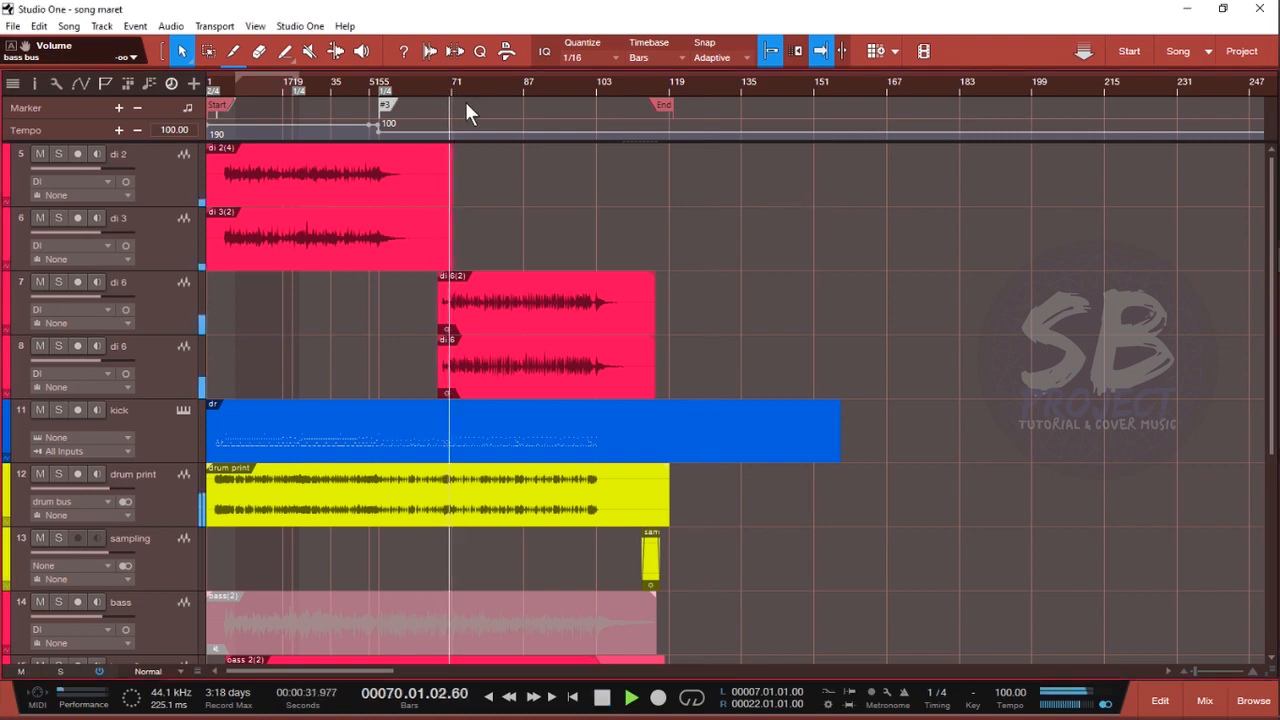
{"action": "left_click", "coordinate": [58, 282]}
{"action": "left_click", "coordinate": [59, 347]}
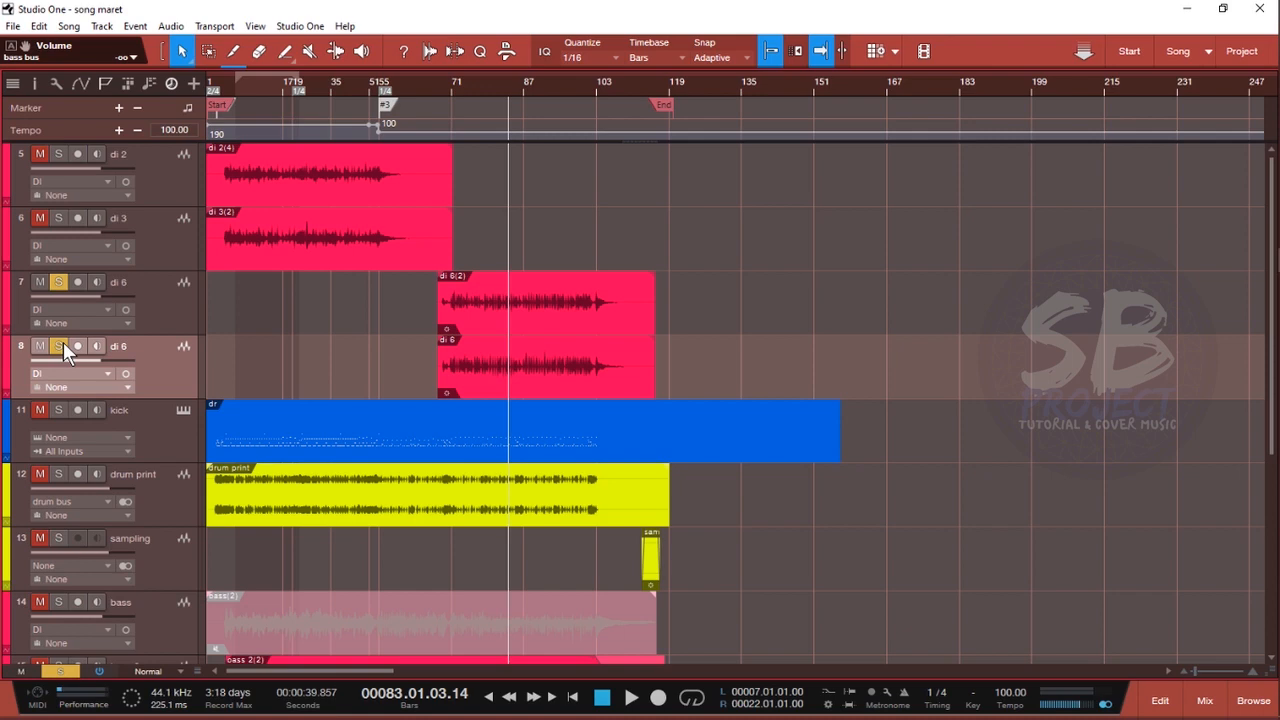
{"action": "left_click", "coordinate": [58, 344]}
{"action": "left_click", "coordinate": [62, 280]}
Step: Lower the mixer volume of di 2, di 3 and the first di 6 channel to -oo
{"action": "left_click", "coordinate": [155, 176]}
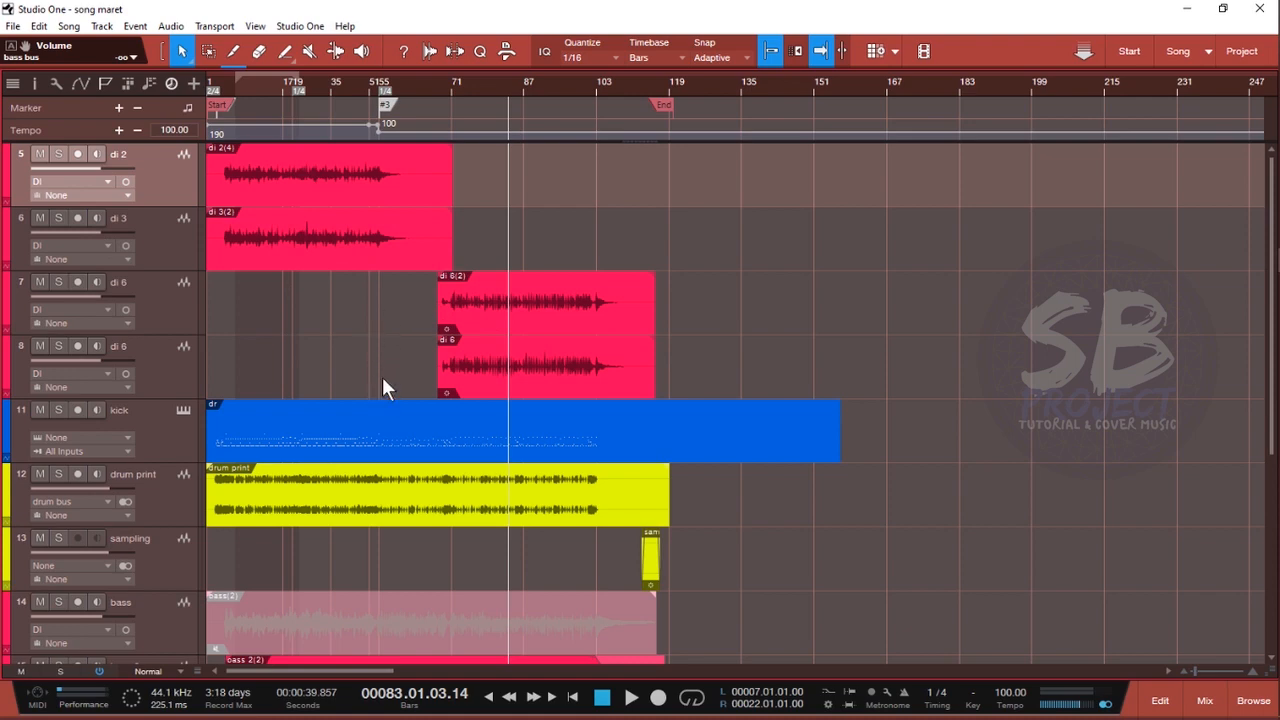
{"action": "key", "text": "F3"}
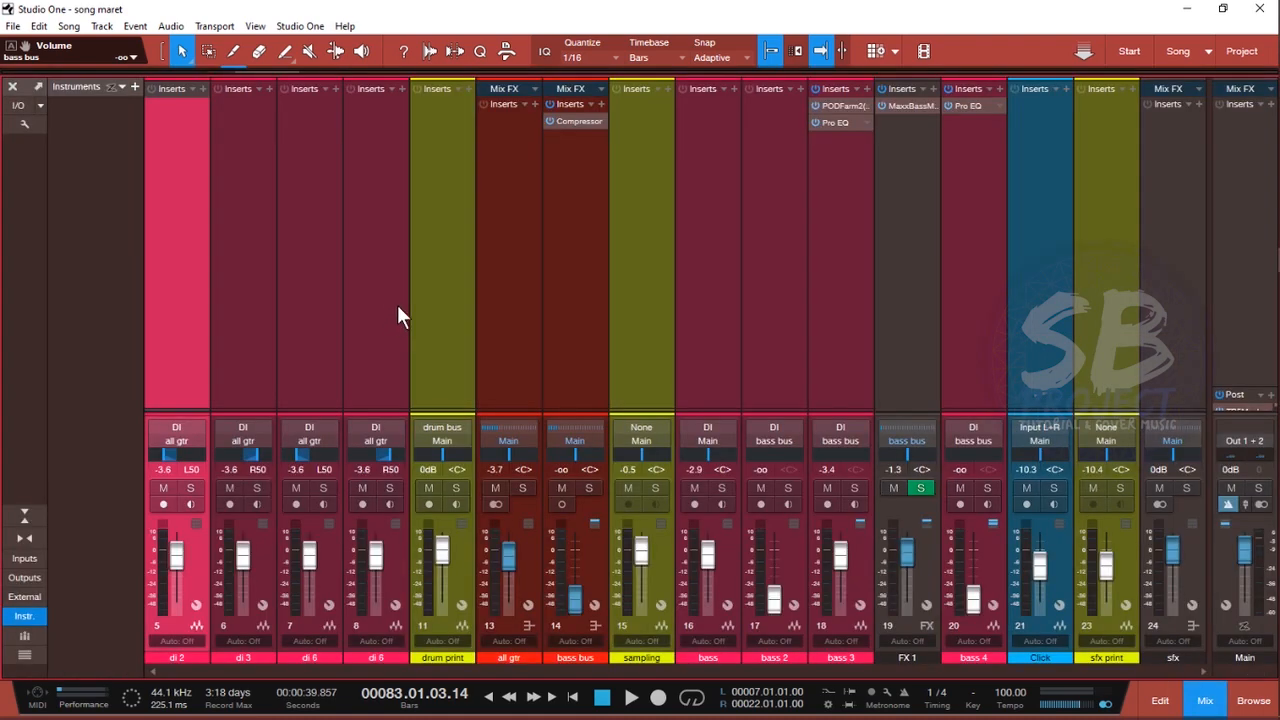
{"action": "left_click", "coordinate": [268, 330], "text": "shift"}
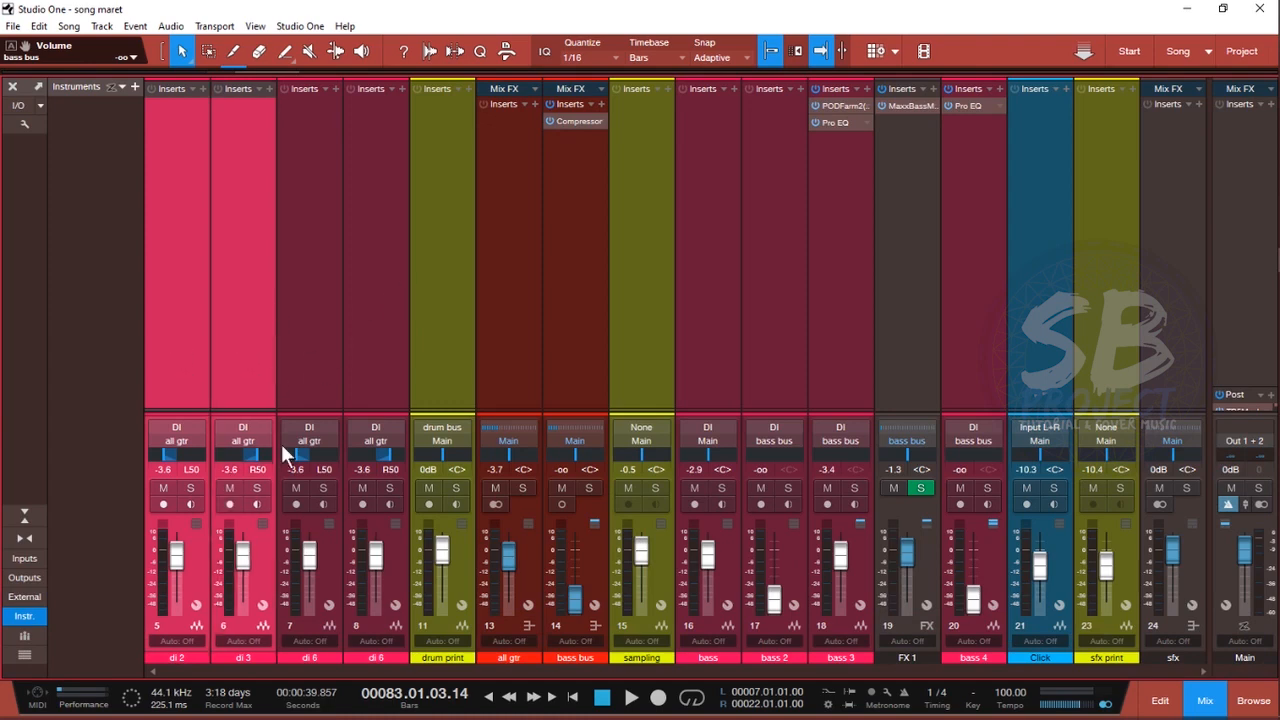
{"action": "left_click_drag", "start_coordinate": [247, 563], "coordinate": [250, 612]}
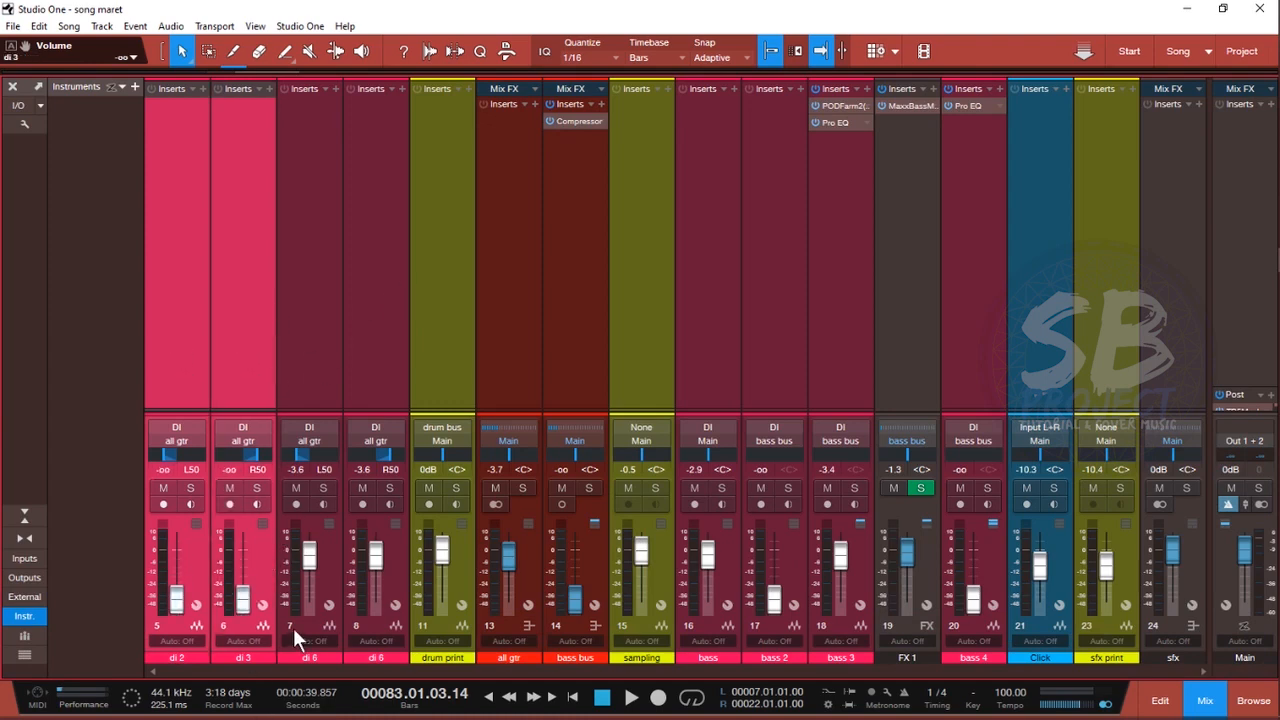
{"action": "left_click", "coordinate": [301, 287]}
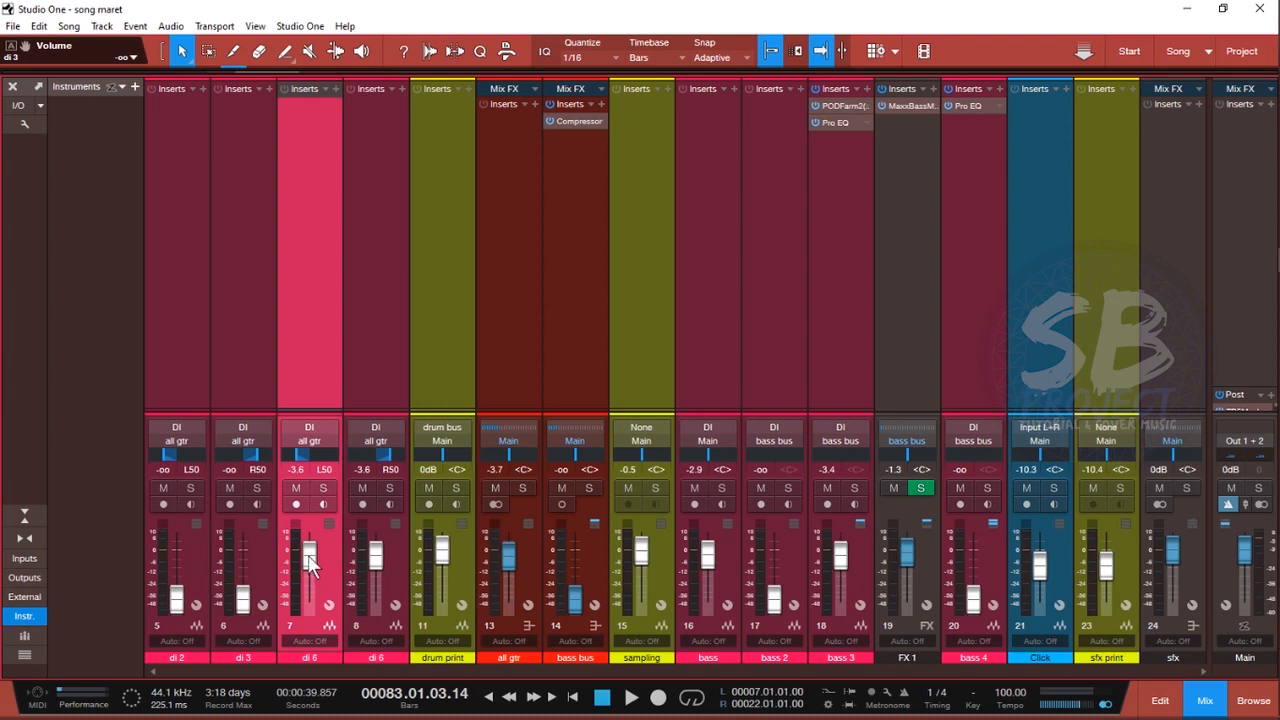
{"action": "left_click_drag", "start_coordinate": [310, 563], "coordinate": [337, 705]}
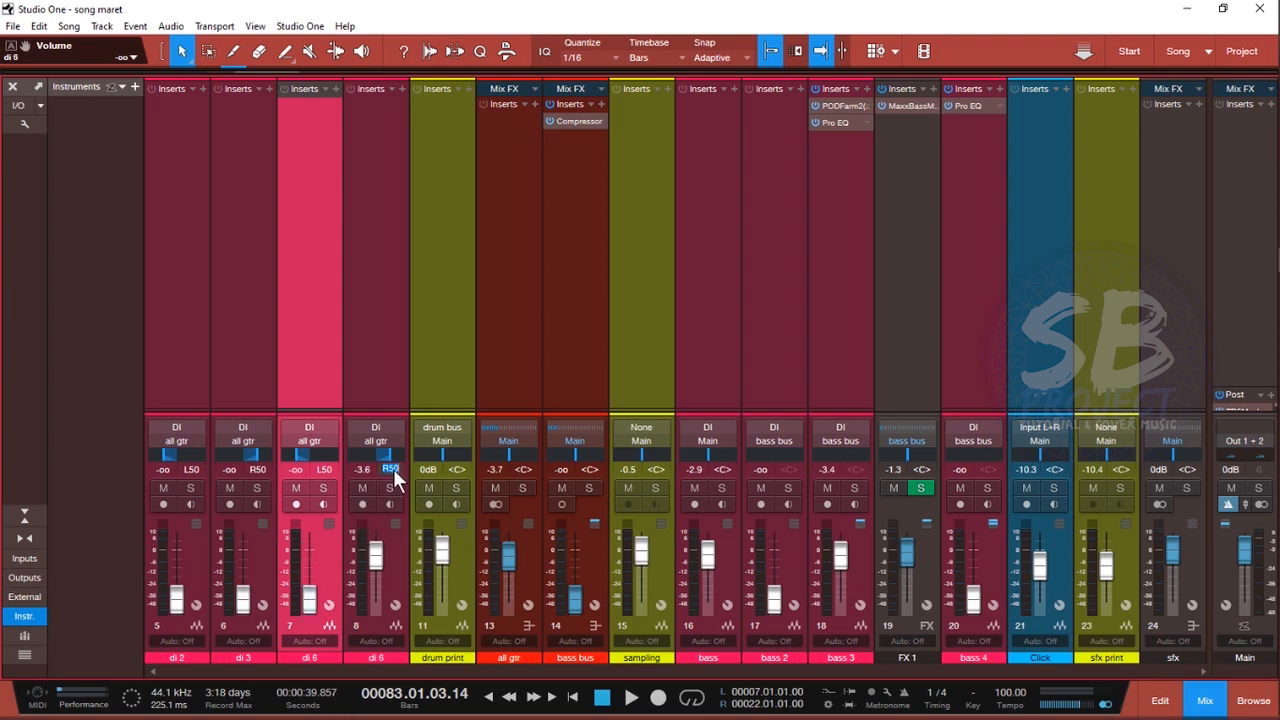
Step: Reset the pan of the di 2, di 3 and both di 6 channels to center
{"action": "double_click", "coordinate": [328, 468]}
{"action": "double_click", "coordinate": [189, 462]}
{"action": "left_click", "coordinate": [251, 335]}
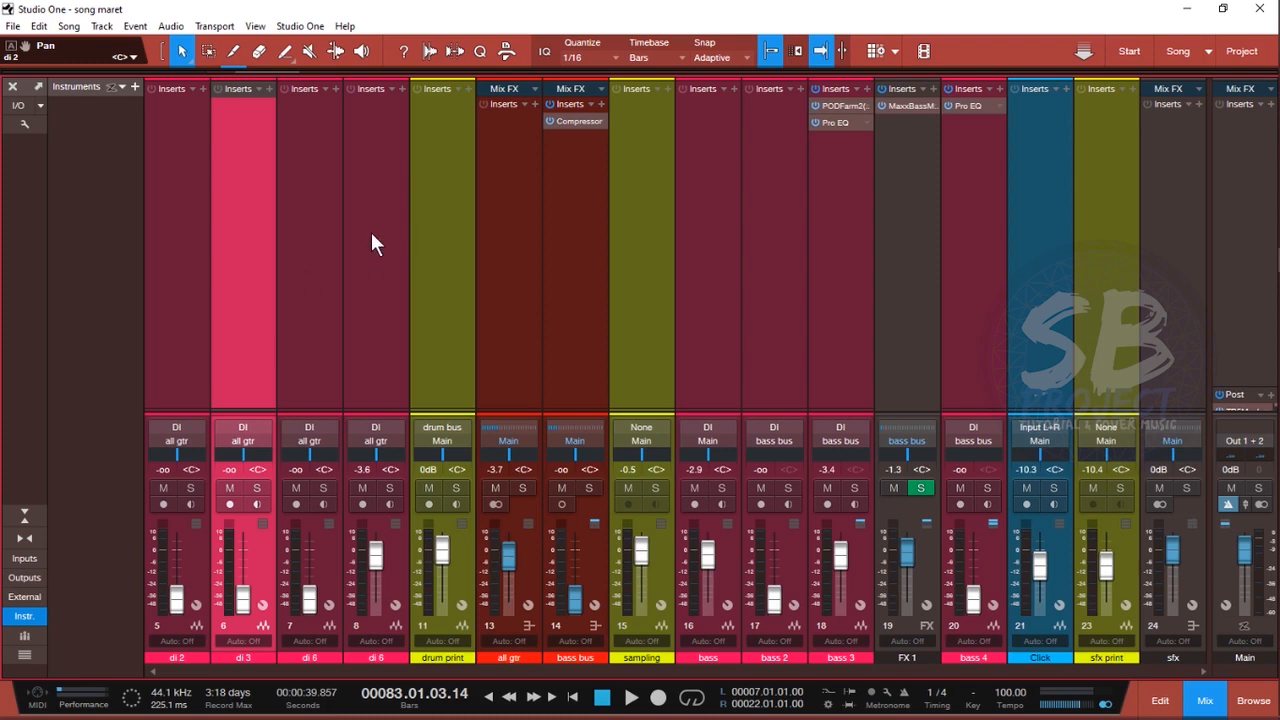
Step: Insert the OMEGA Ampworks Granophyre plug-in on the second di 6 channel and close its window
{"action": "left_click", "coordinate": [399, 186]}
{"action": "left_click", "coordinate": [401, 90]}
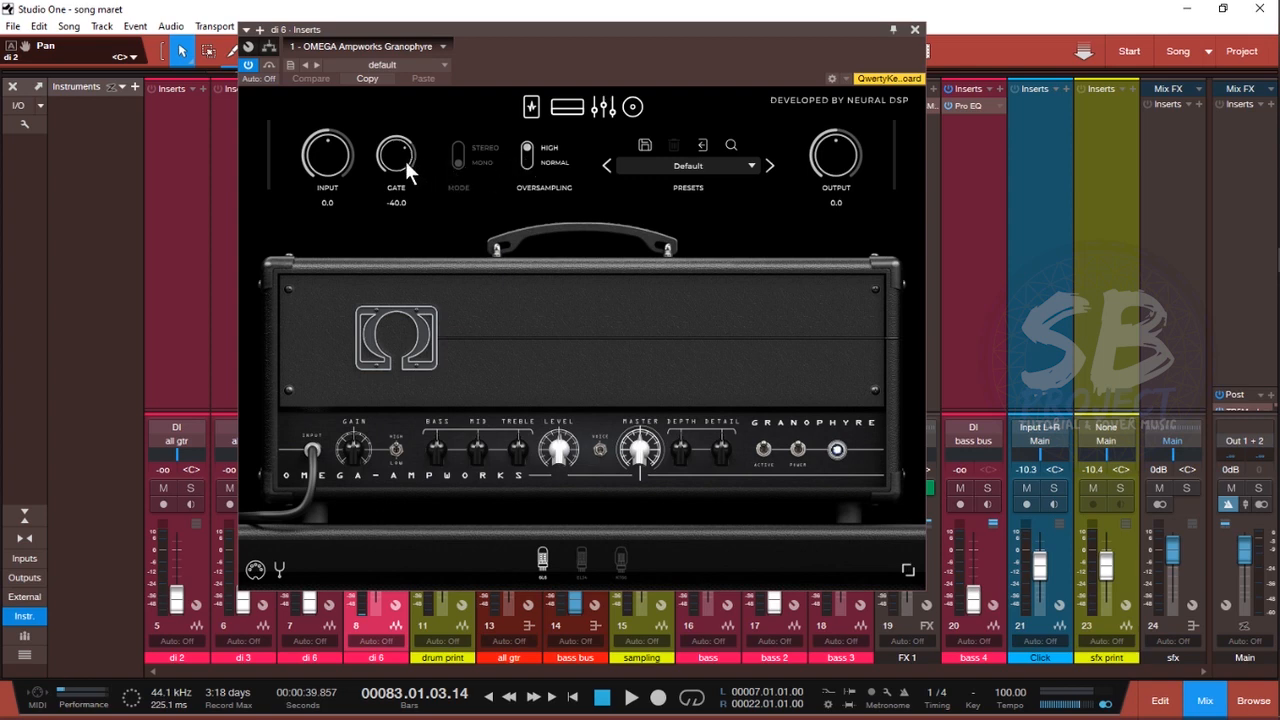
{"action": "left_click", "coordinate": [914, 29]}
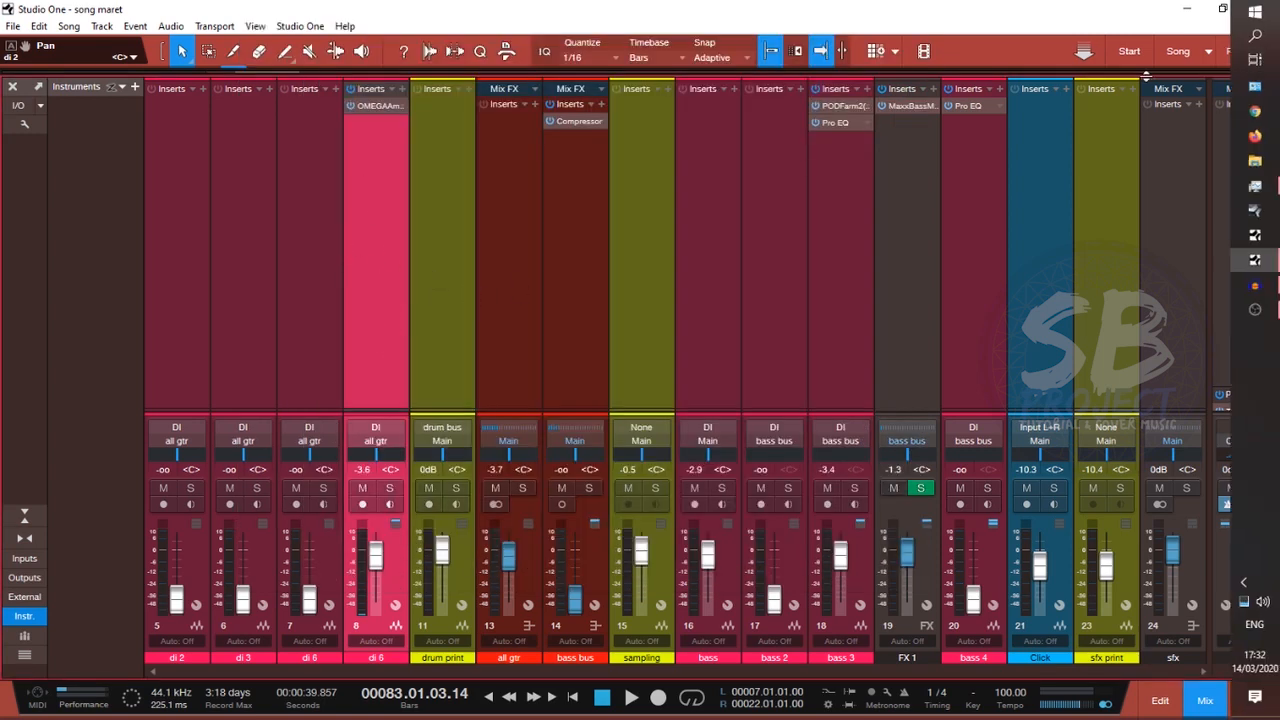
Step: Solo the second di 6 track in the arrangement and play it from bar 69
{"action": "key", "text": "F3"}
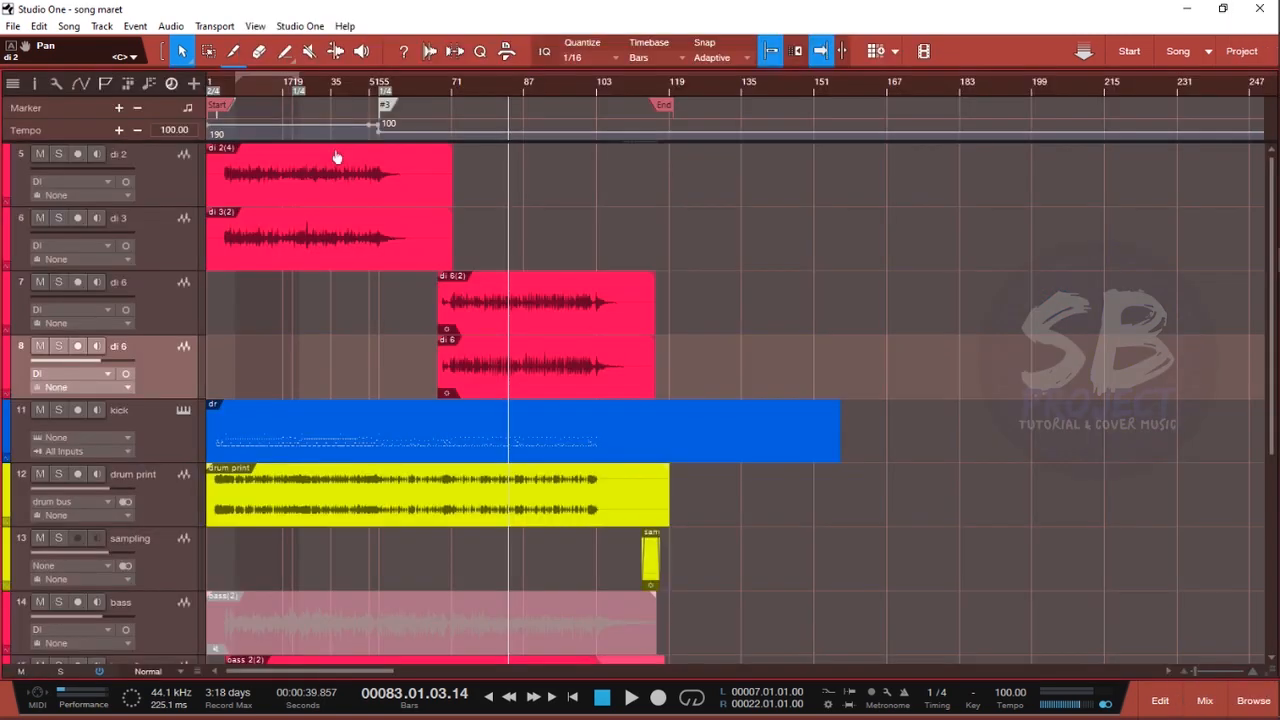
{"action": "scroll", "coordinate": [860, 355], "scroll_direction": "up", "scroll_amount": 1}
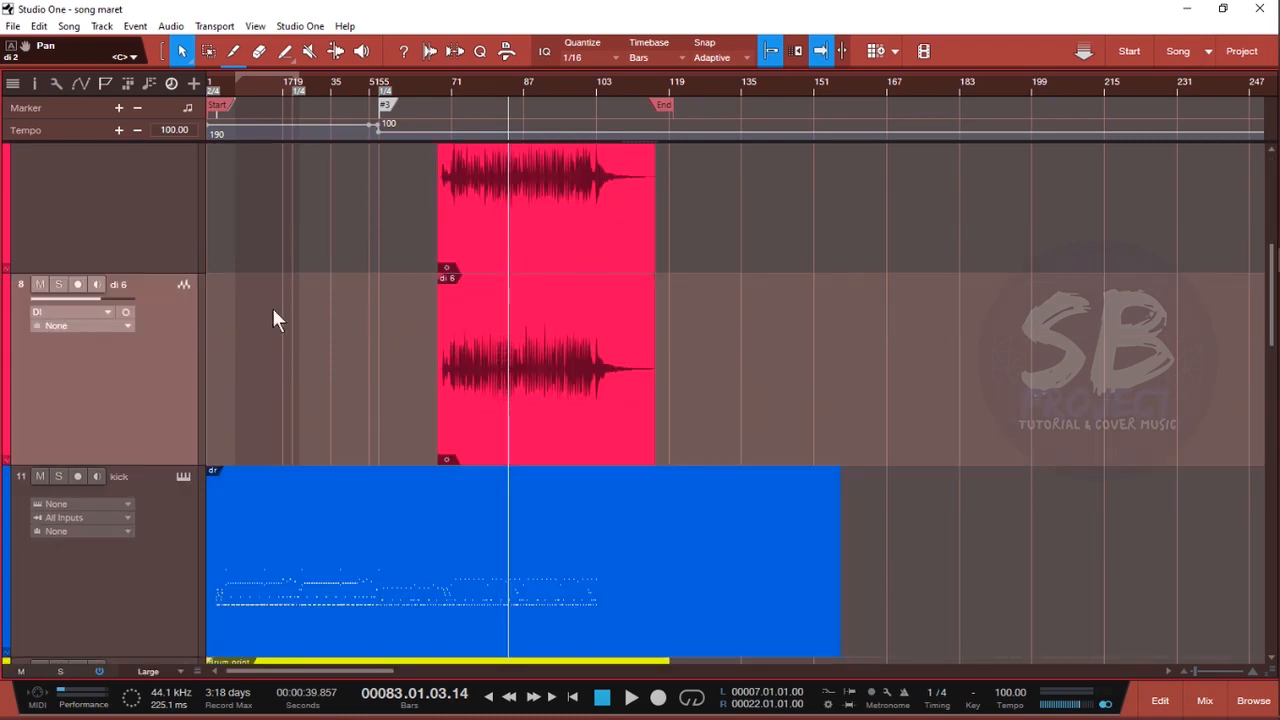
{"action": "left_click", "coordinate": [58, 284]}
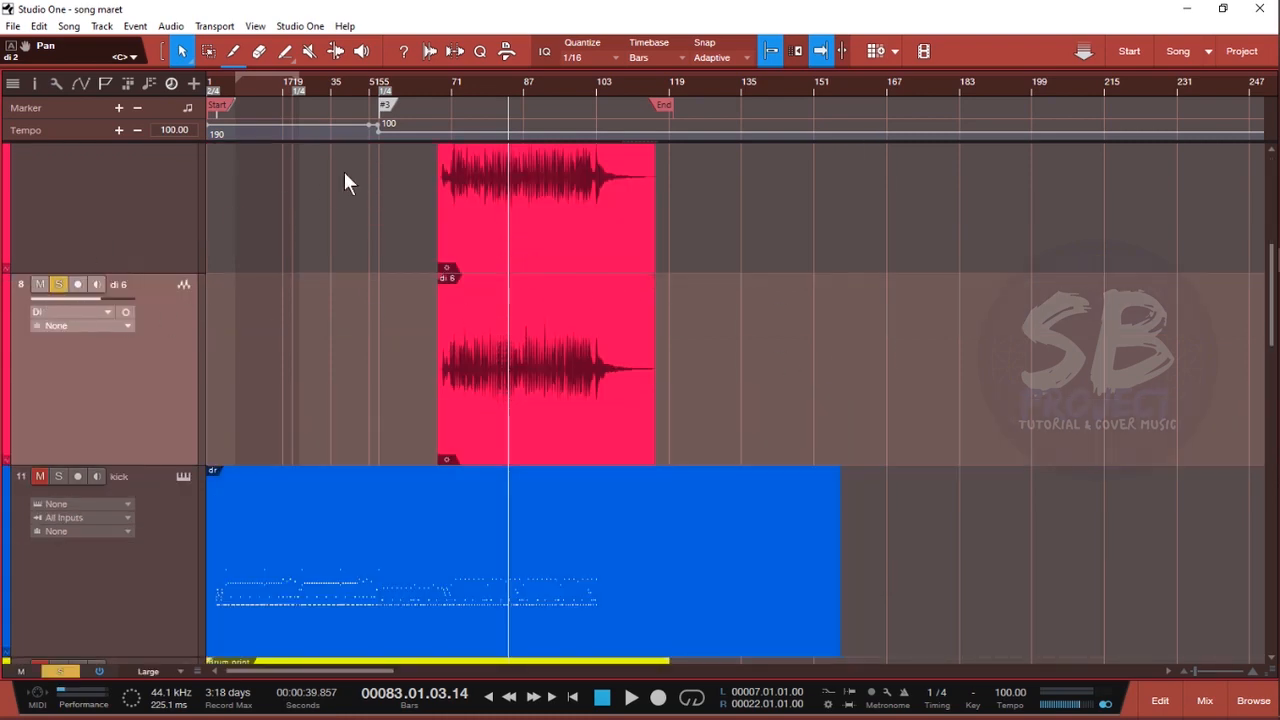
{"action": "scroll", "coordinate": [445, 85], "scroll_direction": "up", "scroll_amount": 5}
{"action": "left_click", "coordinate": [404, 85]}
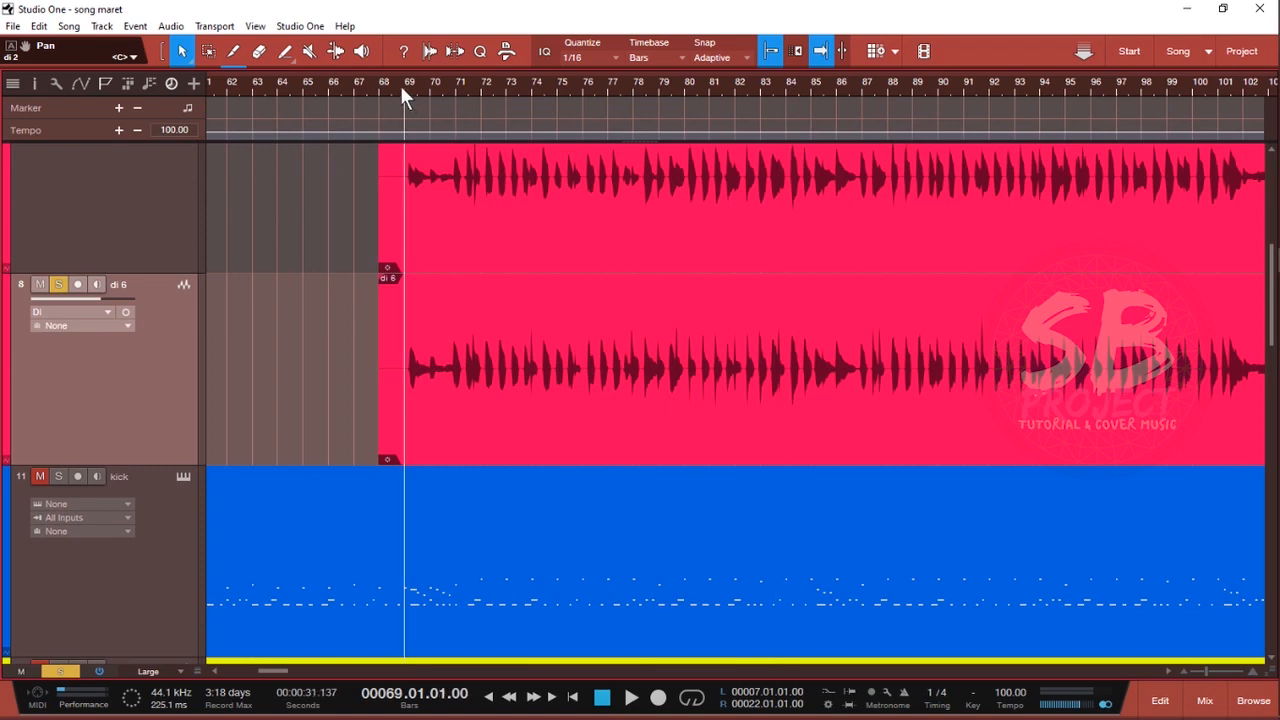
{"action": "key", "text": "space"}
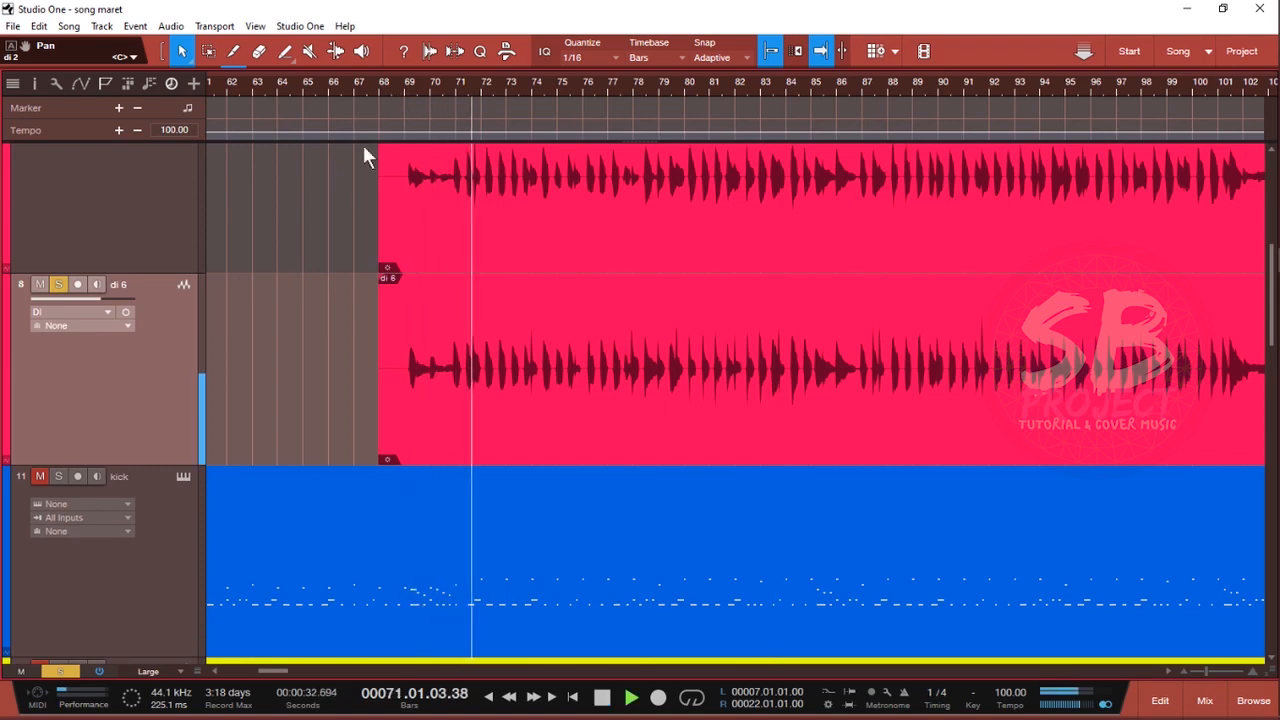
Step: Mute the kick track and audition di 6 with drum print in solo, clearing all solos after stopping playback
{"action": "left_click", "coordinate": [36, 476]}
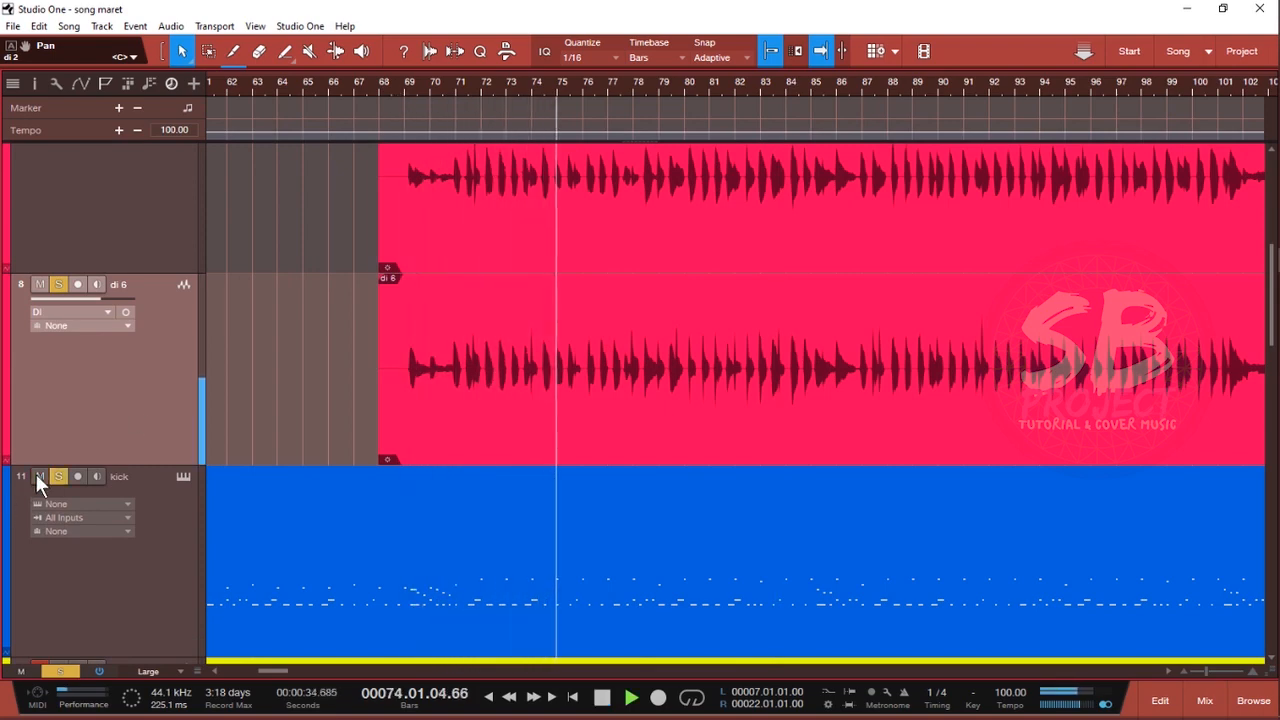
{"action": "left_click", "coordinate": [36, 476]}
{"action": "scroll", "coordinate": [81, 485], "scroll_direction": "down", "scroll_amount": 2}
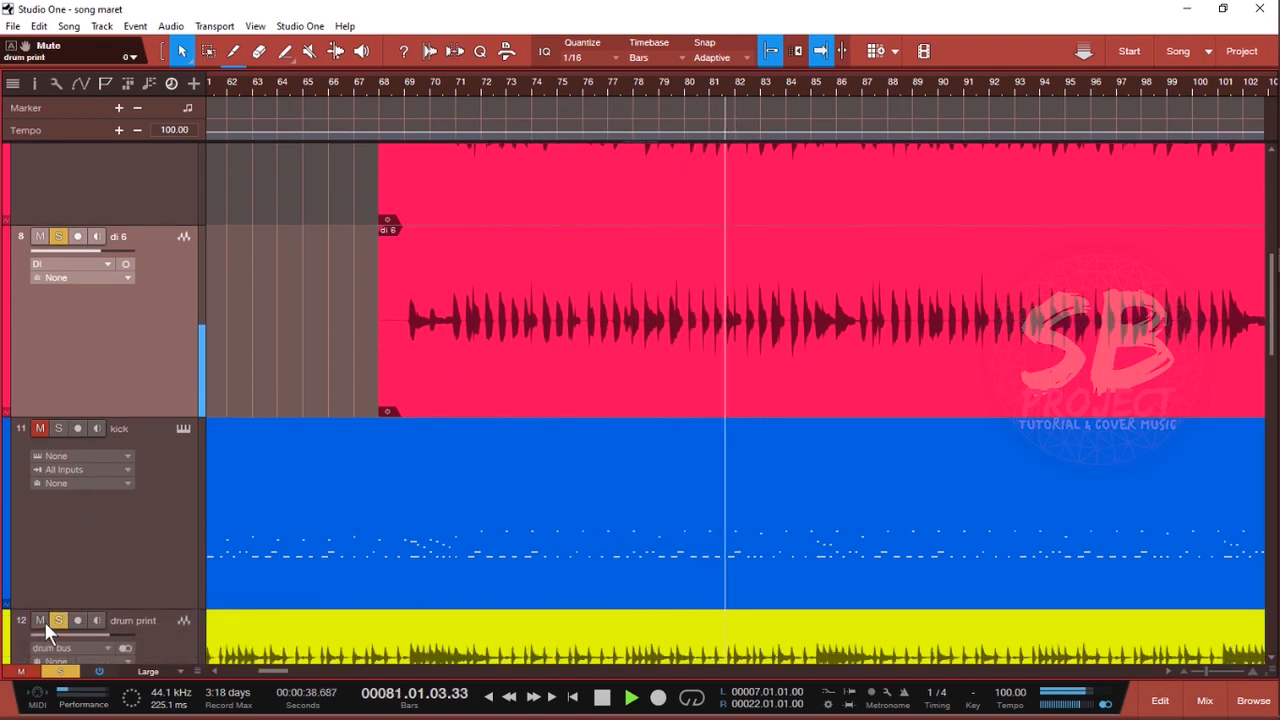
{"action": "key", "text": "space"}
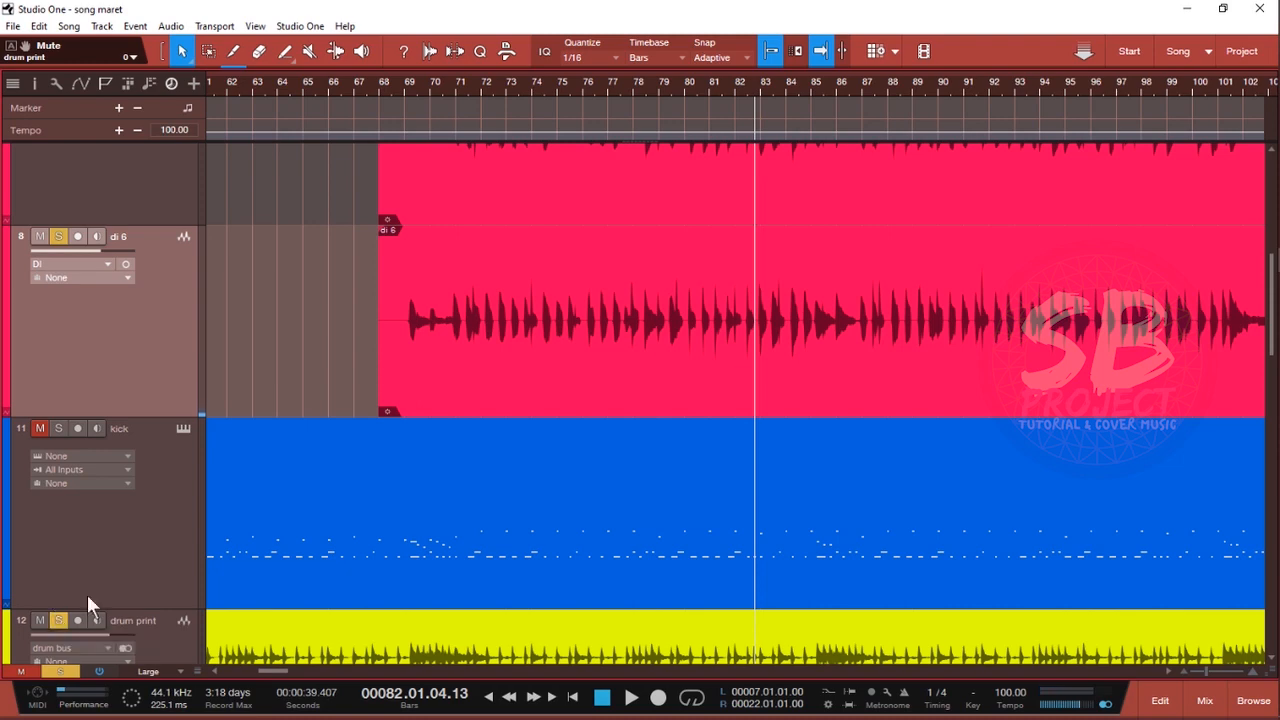
{"action": "left_click", "coordinate": [60, 671]}
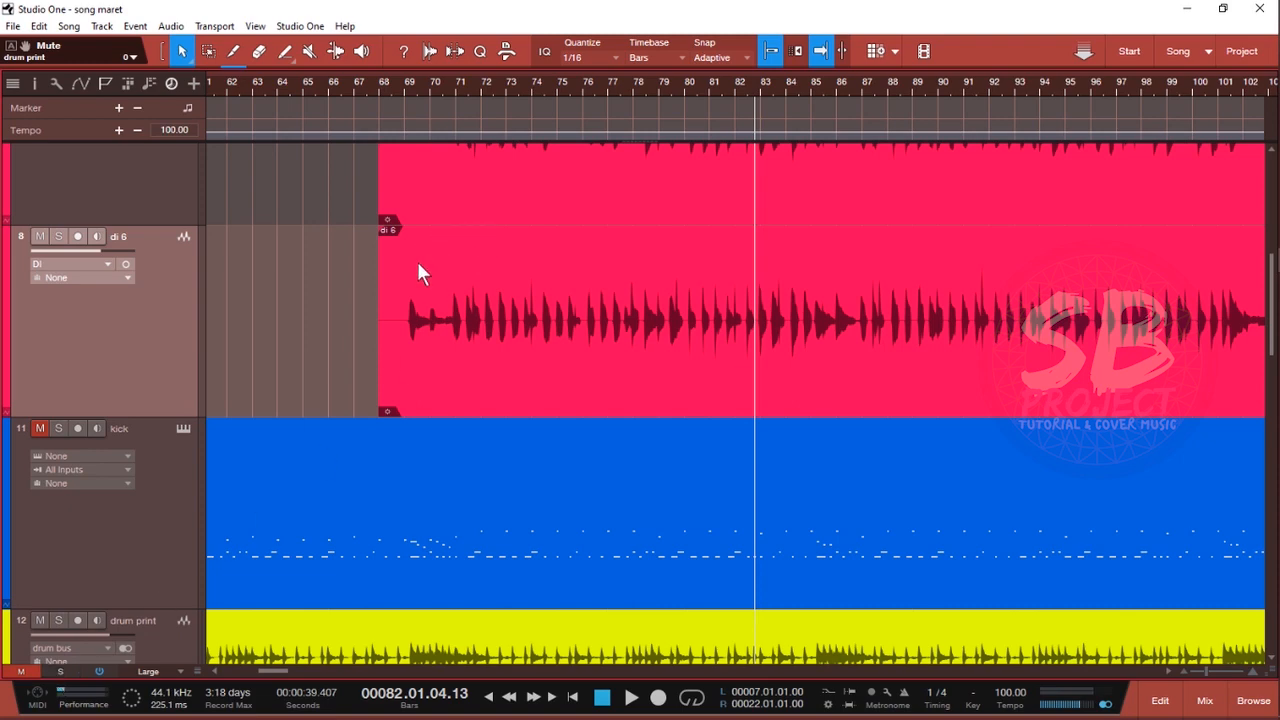
Step: View the Granophyre amp plug-in on the second di 6 channel in the mixer
{"action": "key", "text": "F3"}
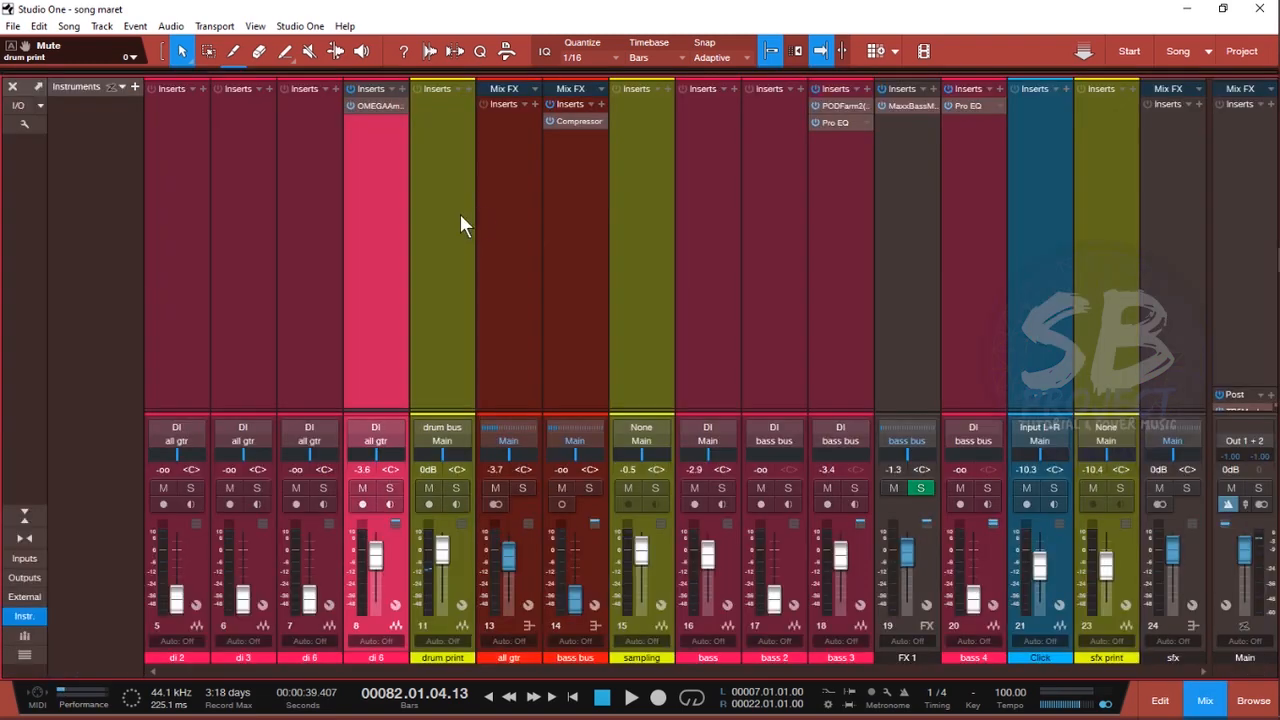
{"action": "left_click", "coordinate": [390, 108]}
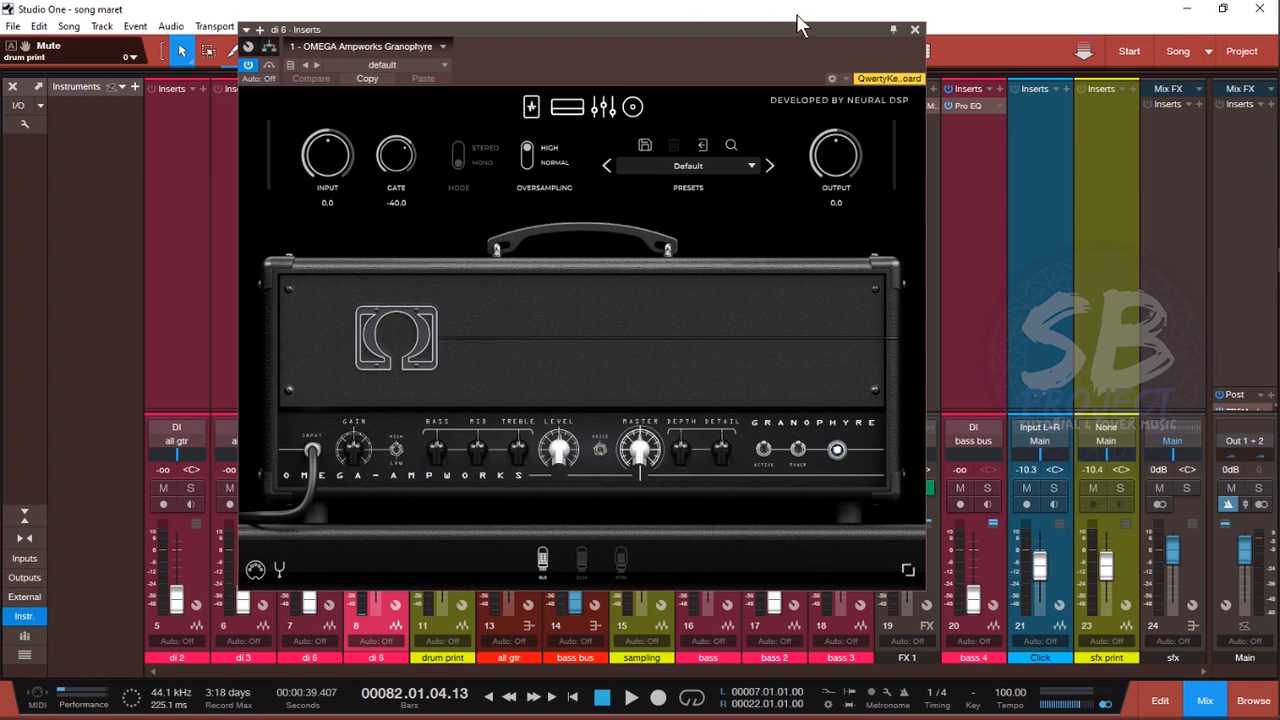
{"action": "left_click", "coordinate": [915, 30]}
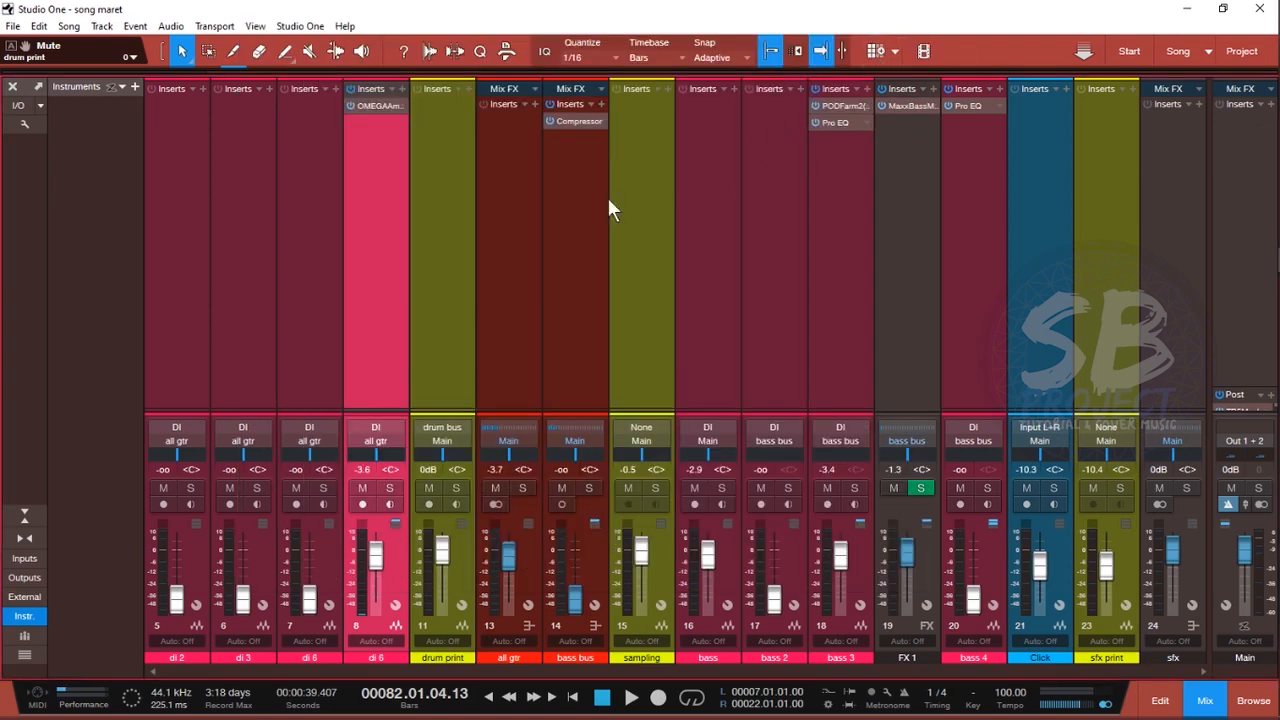
Step: Play the di 6 section in the arrangement and set an active loop range from about bar 68 to bar 98
{"action": "left_click", "coordinate": [13, 88]}
{"action": "scroll", "coordinate": [633, 252], "scroll_direction": "up", "scroll_amount": 3}
{"action": "left_click", "coordinate": [392, 84]}
{"action": "key", "text": "space"}
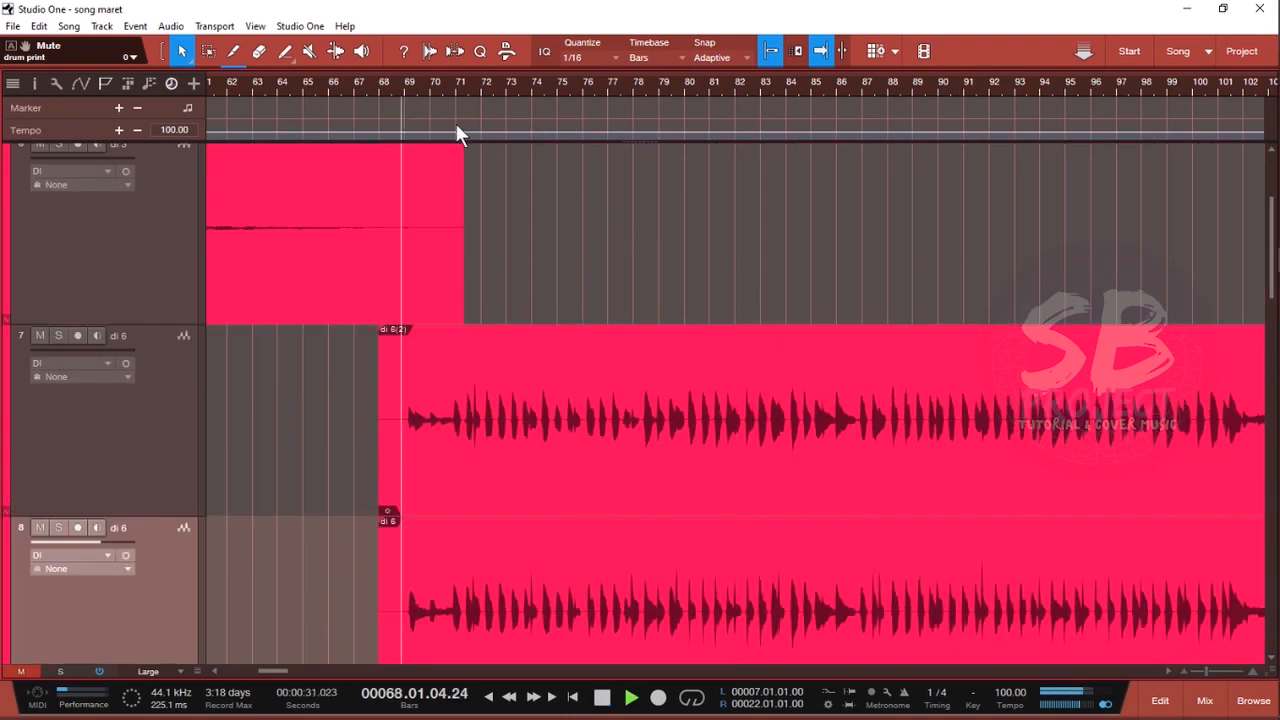
{"action": "scroll", "coordinate": [481, 90], "scroll_direction": "down", "scroll_amount": 3}
{"action": "scroll", "coordinate": [460, 80], "scroll_direction": "up", "scroll_amount": 3}
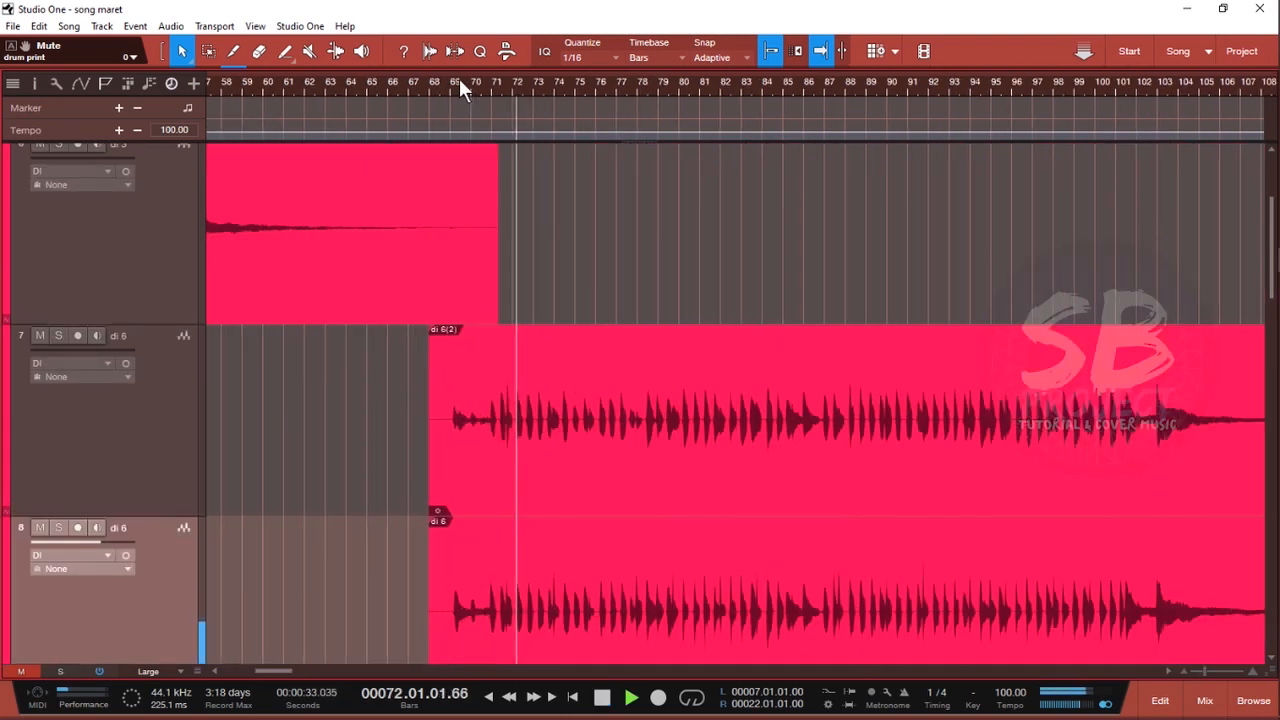
{"action": "left_click_drag", "start_coordinate": [447, 70], "coordinate": [1065, 81]}
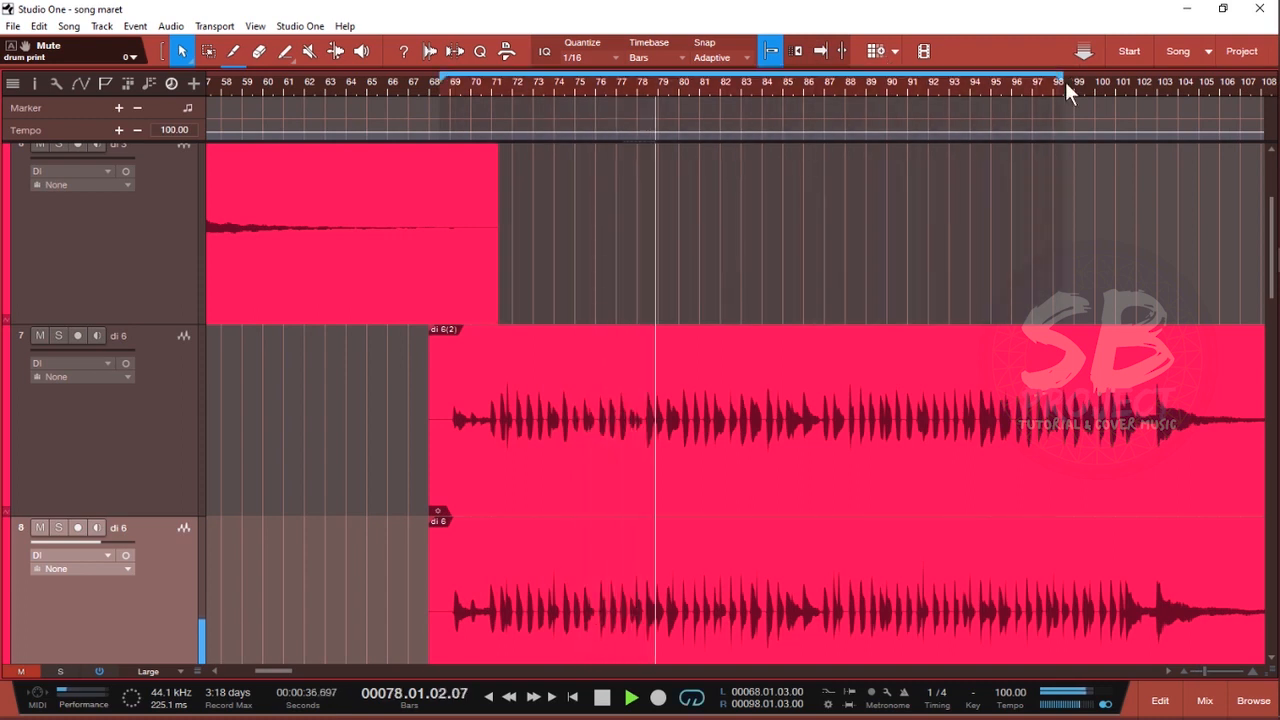
{"action": "key", "text": "space"}
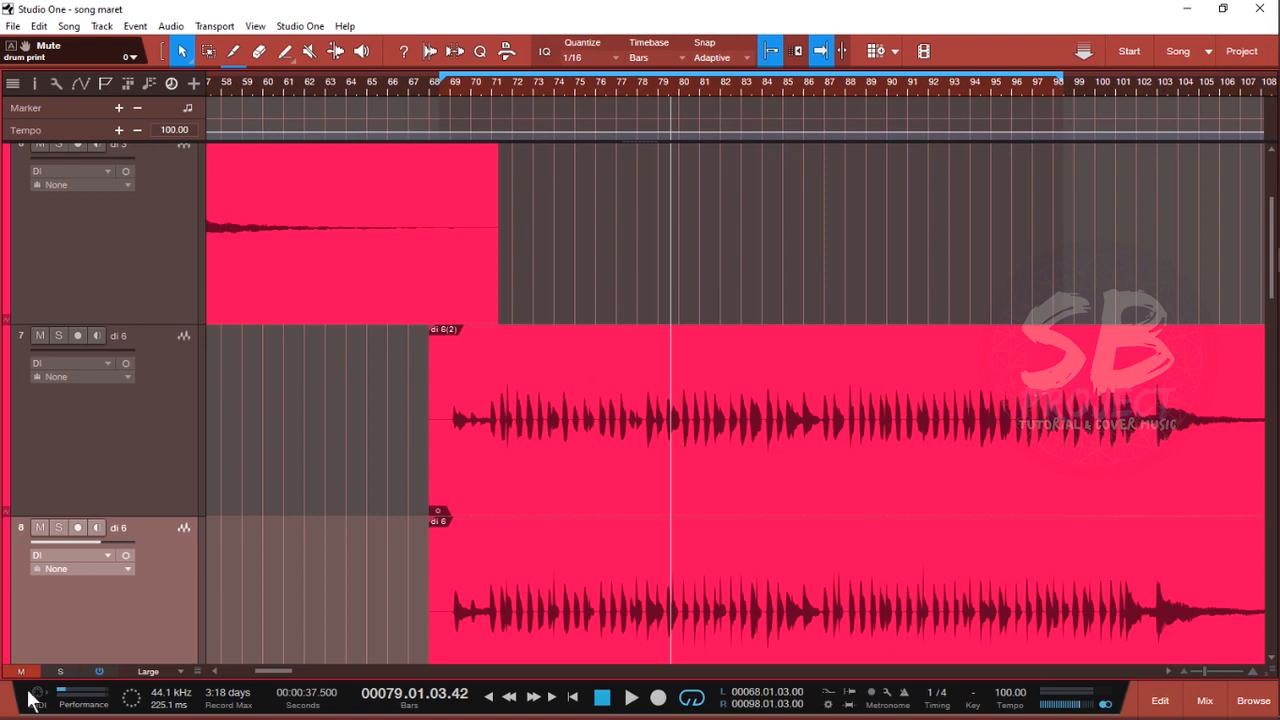
Step: Open the pedal section of the Granophyre plug-in on the second di 6 channel and listen to the loop
{"action": "key", "text": "F3"}
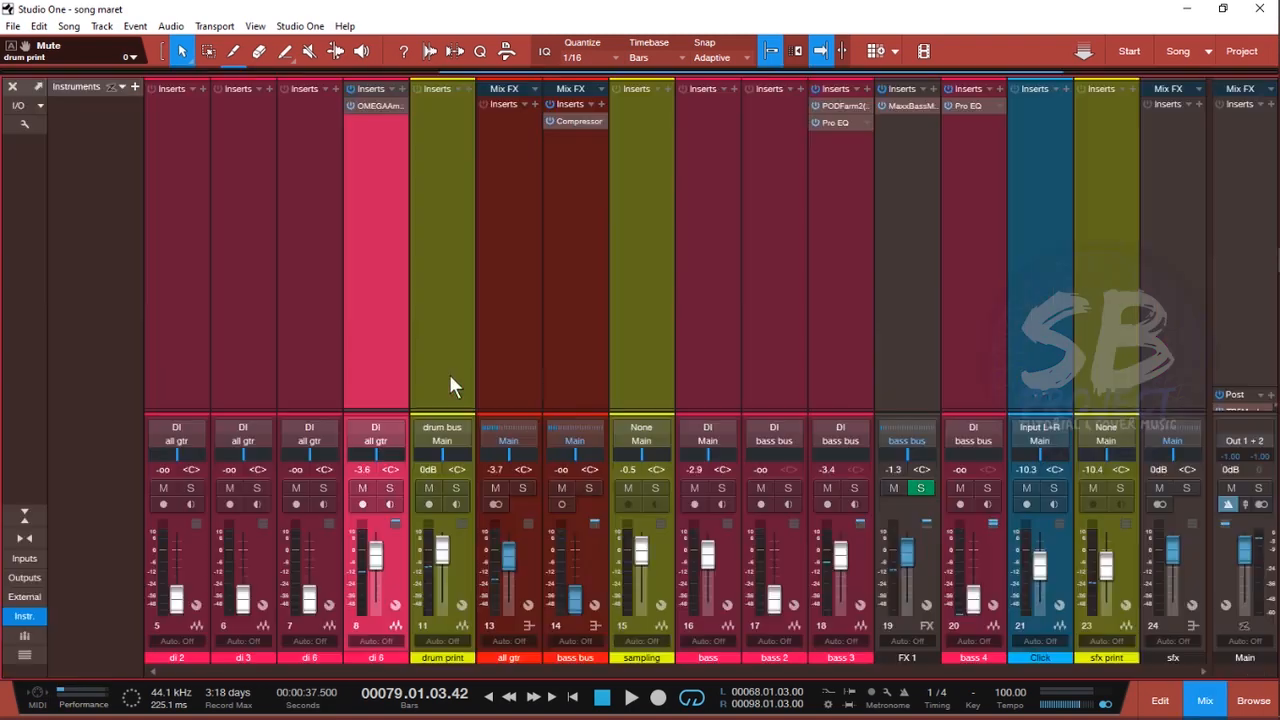
{"action": "left_click", "coordinate": [391, 106]}
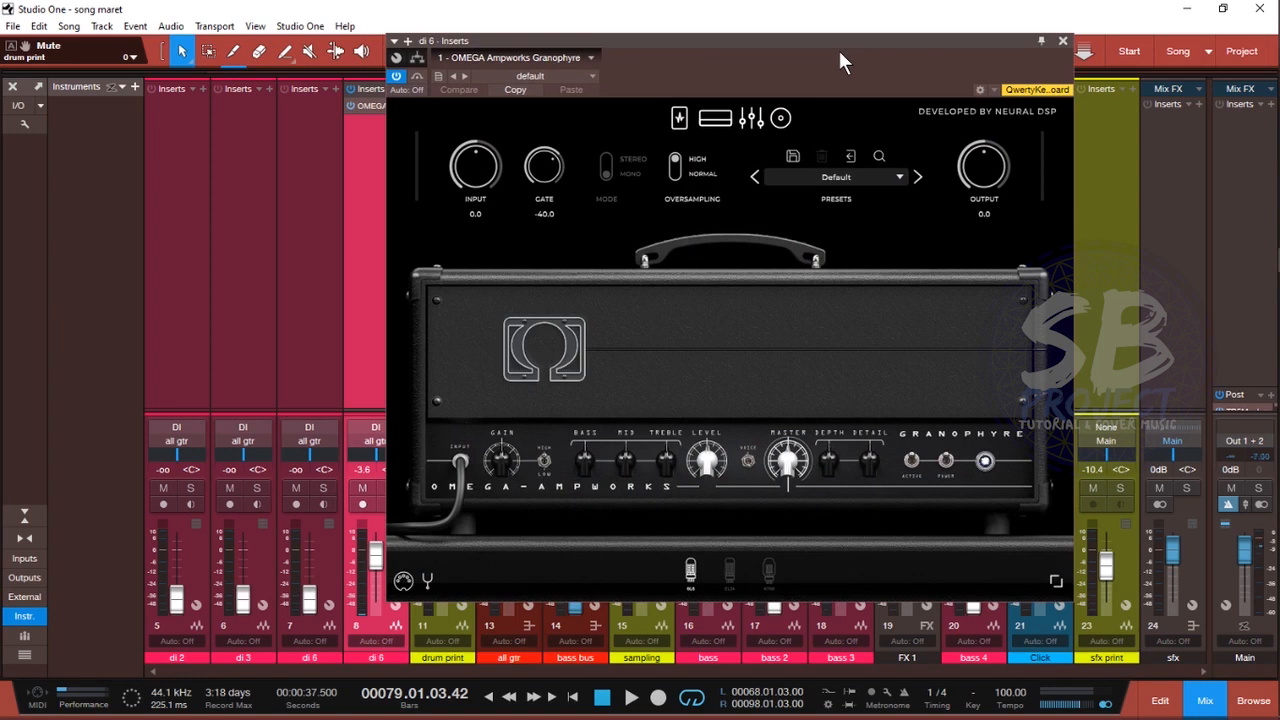
{"action": "left_click", "coordinate": [680, 117]}
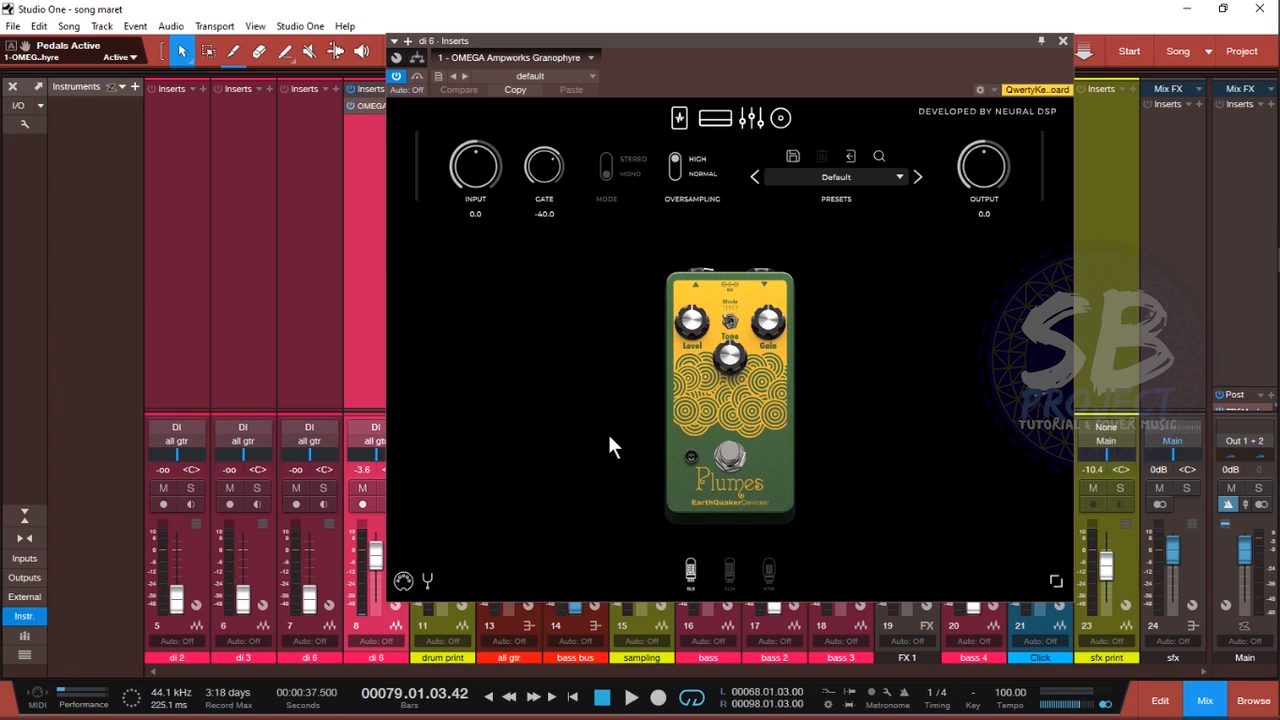
{"action": "key", "text": "space"}
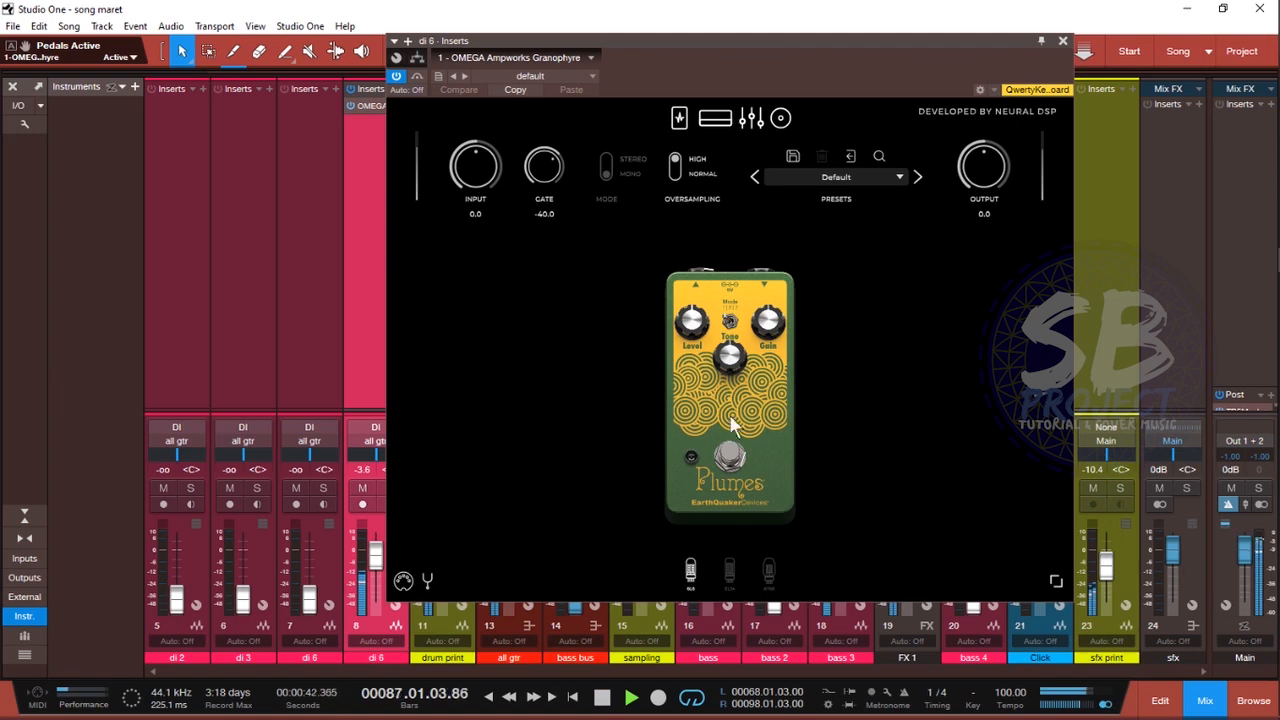
{"action": "key", "text": "space"}
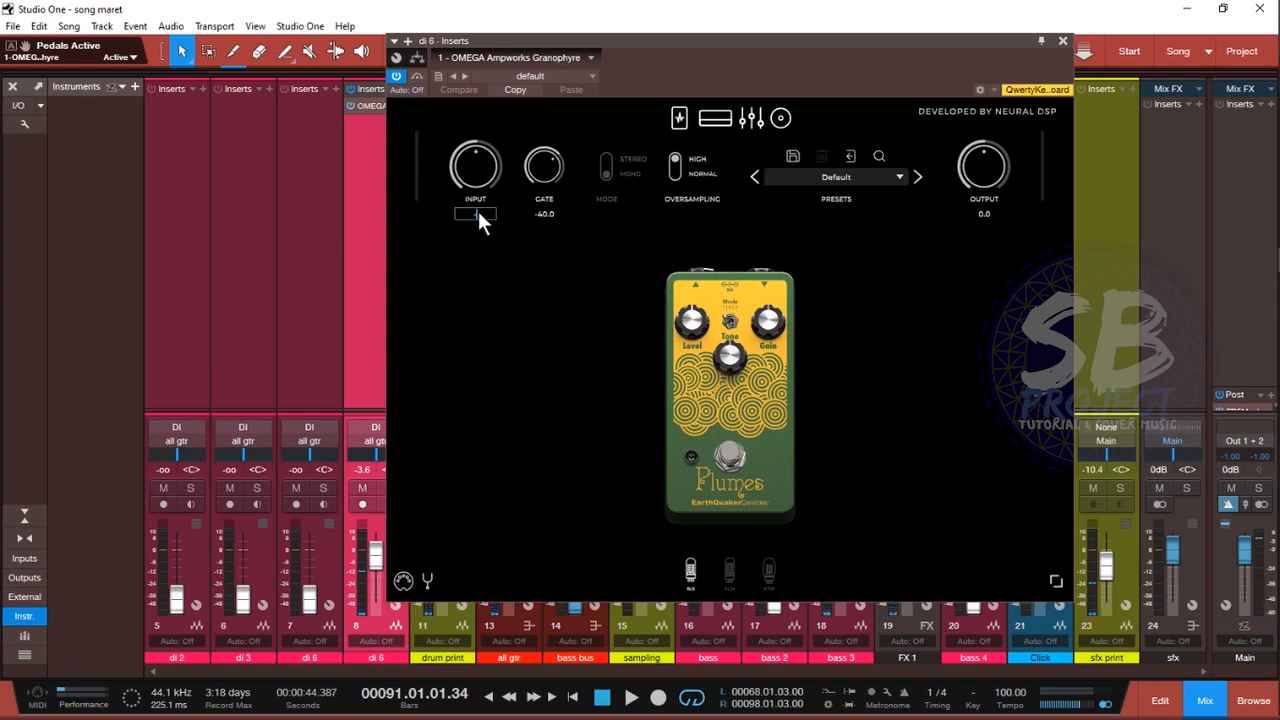
Step: Lower the Granophyre plug-in's input to -10.0 while the loop plays
{"action": "left_click", "coordinate": [564, 260]}
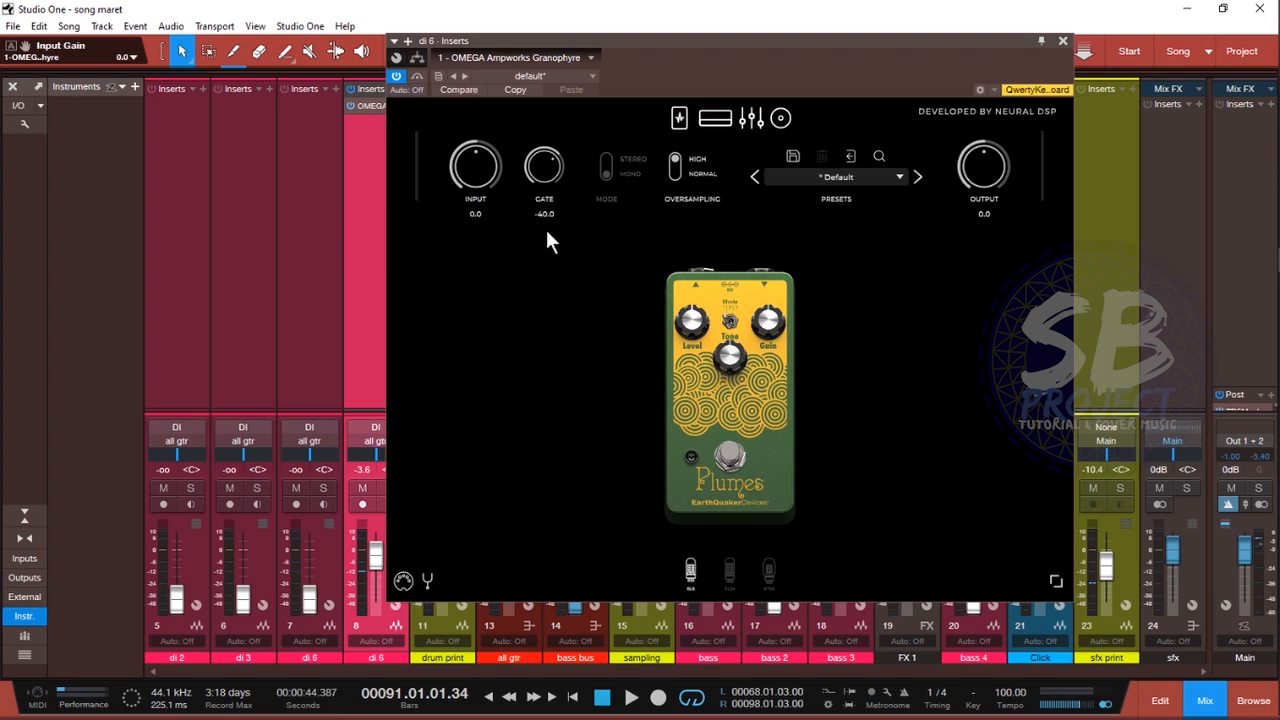
{"action": "key", "text": "space"}
{"action": "left_click_drag", "start_coordinate": [469, 176], "coordinate": [492, 200]}
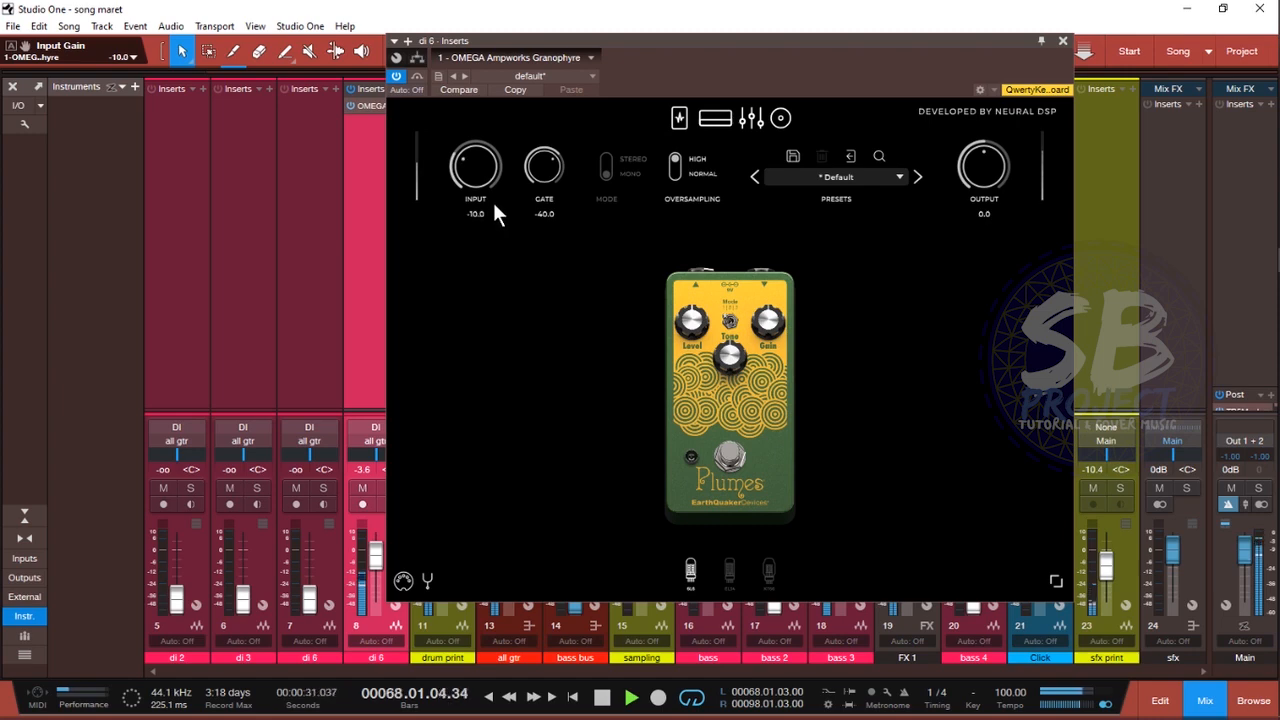
Step: Set the plug-in's input to -9.7, lower its gate to -96.0 and stop playback
{"action": "left_click_drag", "start_coordinate": [494, 204], "coordinate": [485, 212]}
{"action": "left_click", "coordinate": [480, 212]}
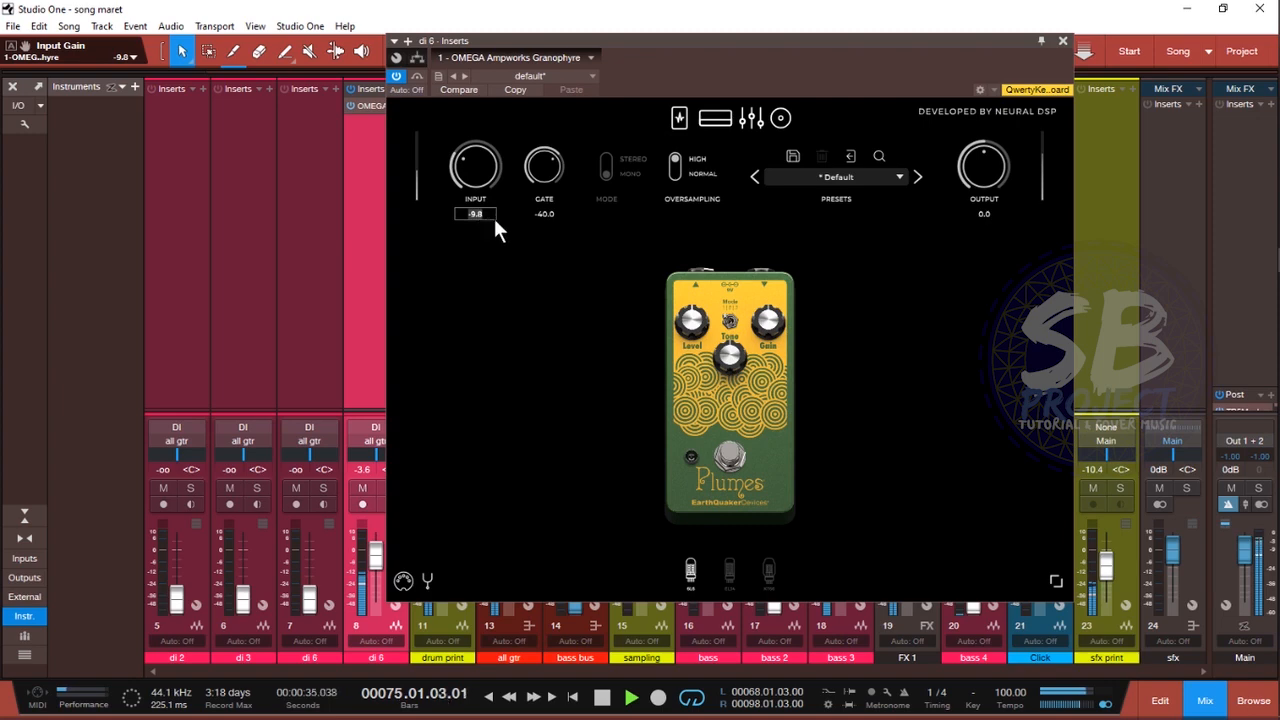
{"action": "type", "text": "-9.7"}
{"action": "left_click", "coordinate": [598, 280]}
{"action": "left_click_drag", "start_coordinate": [541, 160], "coordinate": [539, 324]}
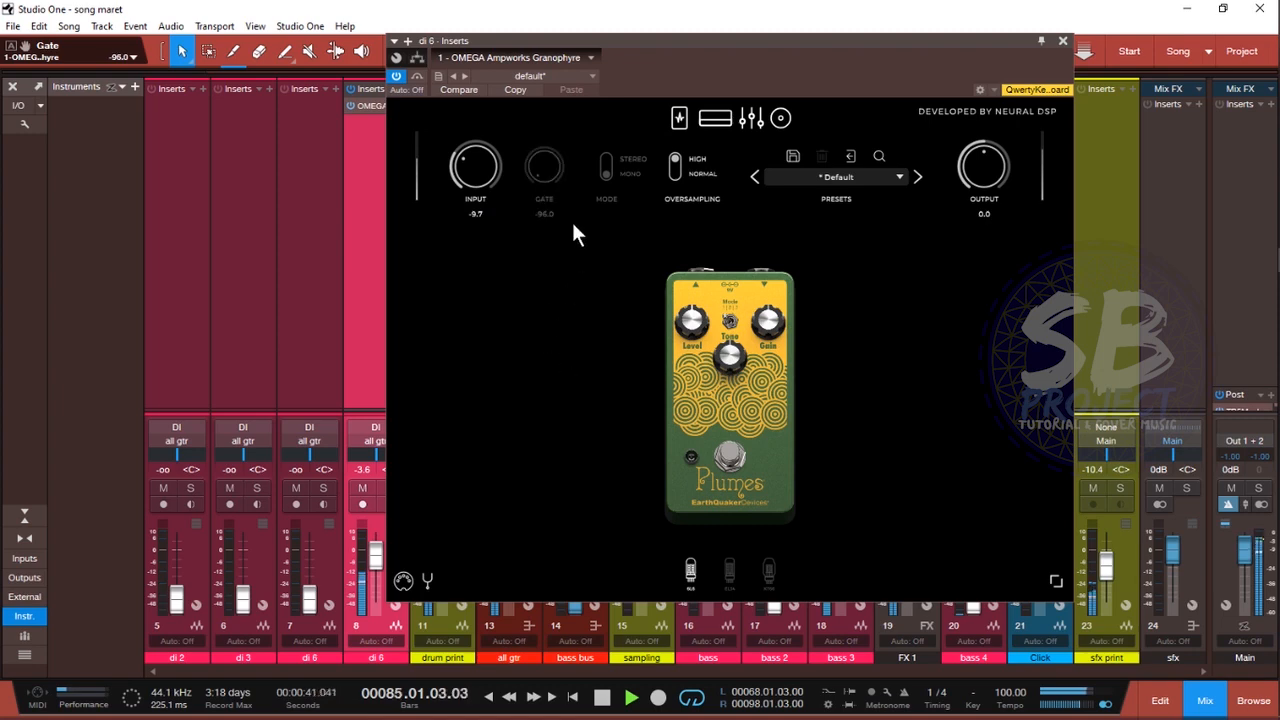
{"action": "key", "text": "space"}
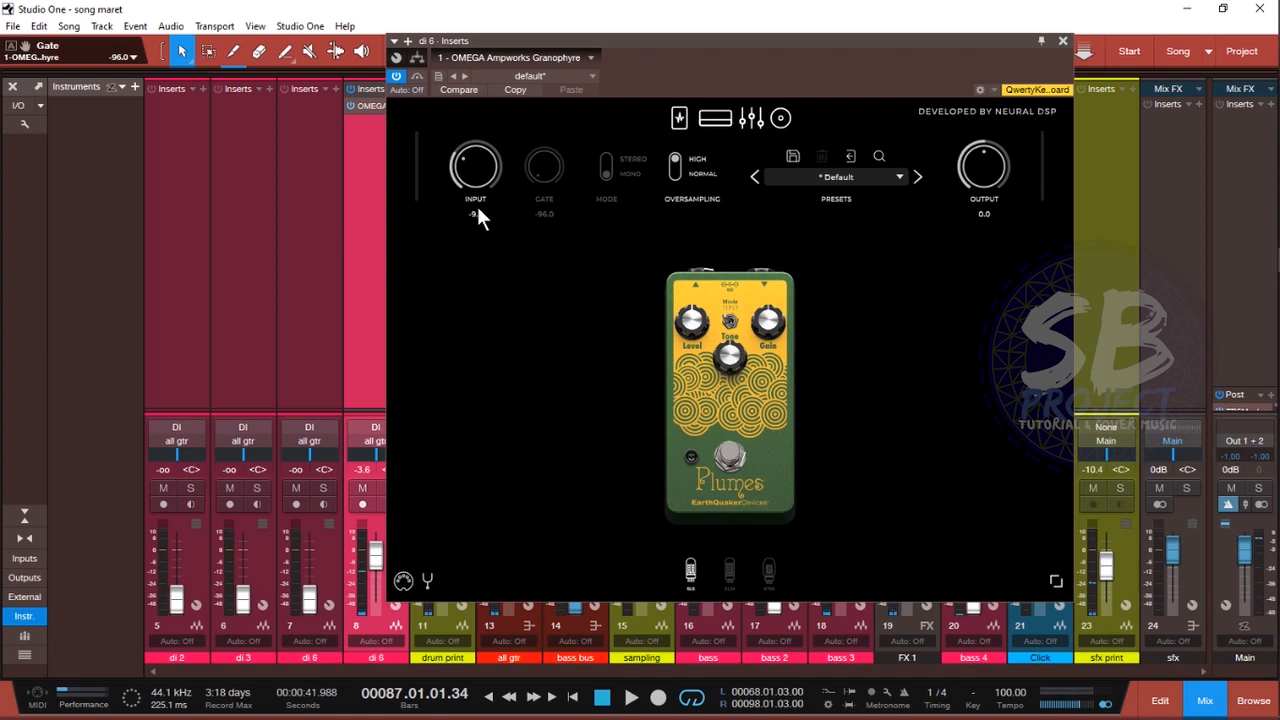
Step: Set the gain in the plug-in's amp section to 0.17 and play the loop
{"action": "left_click", "coordinate": [708, 120]}
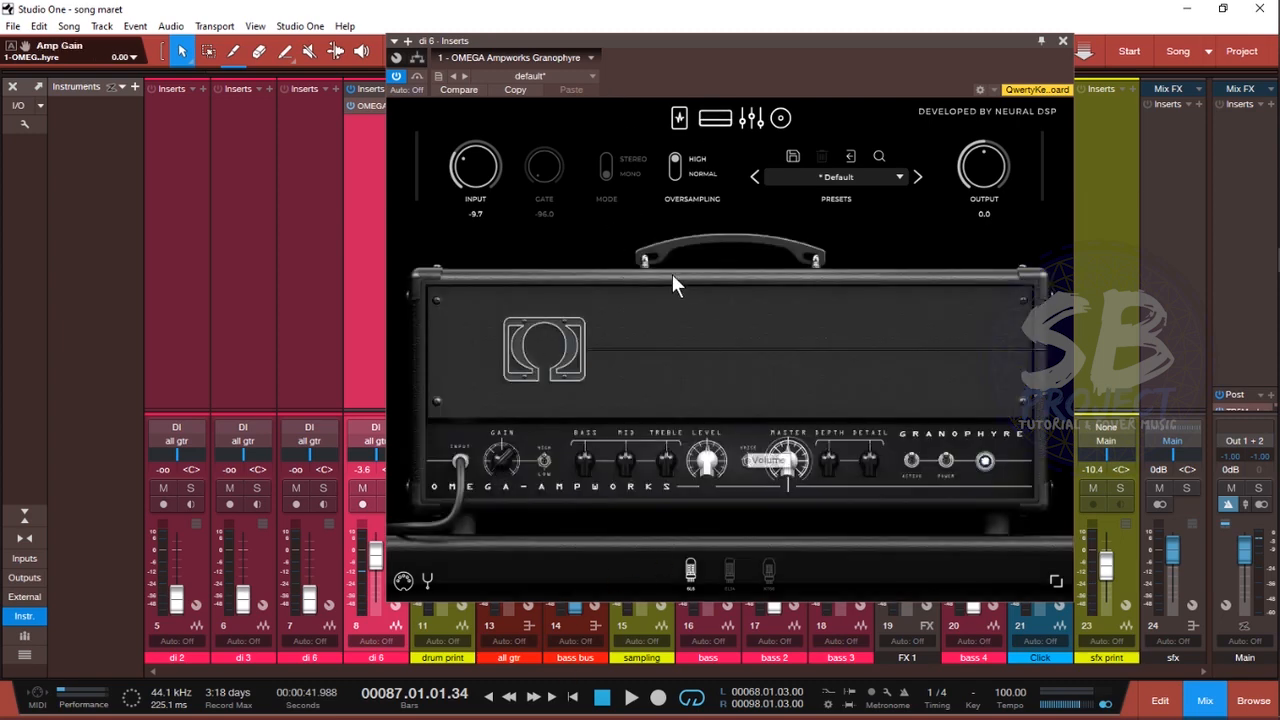
{"action": "left_click_drag", "start_coordinate": [503, 435], "coordinate": [502, 419]}
{"action": "key", "text": "space"}
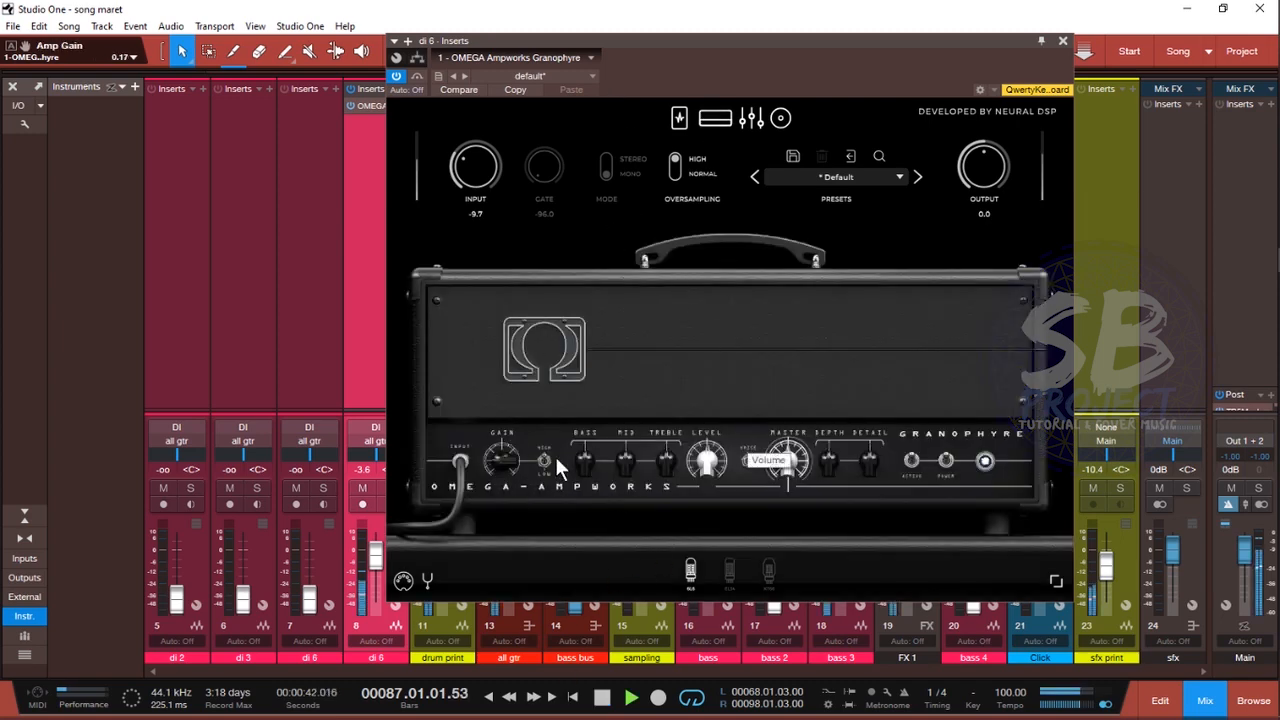
Step: Engage the Plumes drive pedal in the pedal section and set its level to 0.63 while the loop plays
{"action": "left_click", "coordinate": [681, 119]}
{"action": "key", "text": "space"}
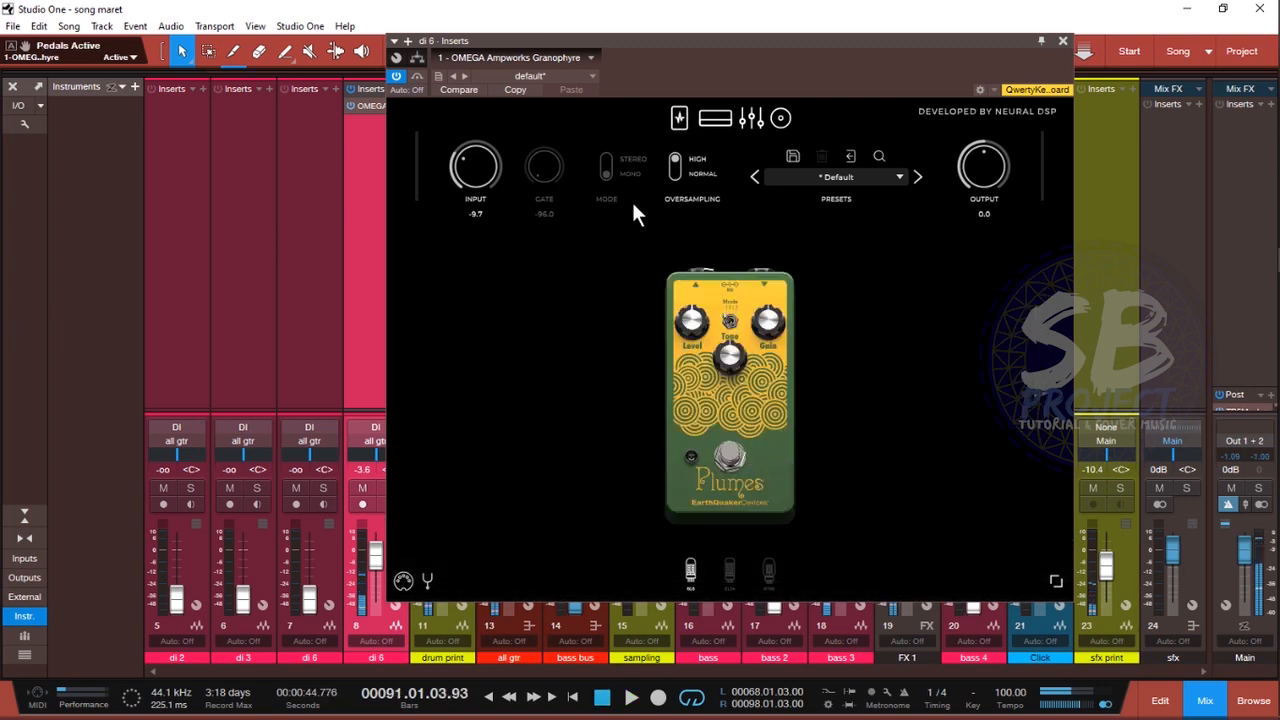
{"action": "key", "text": "space"}
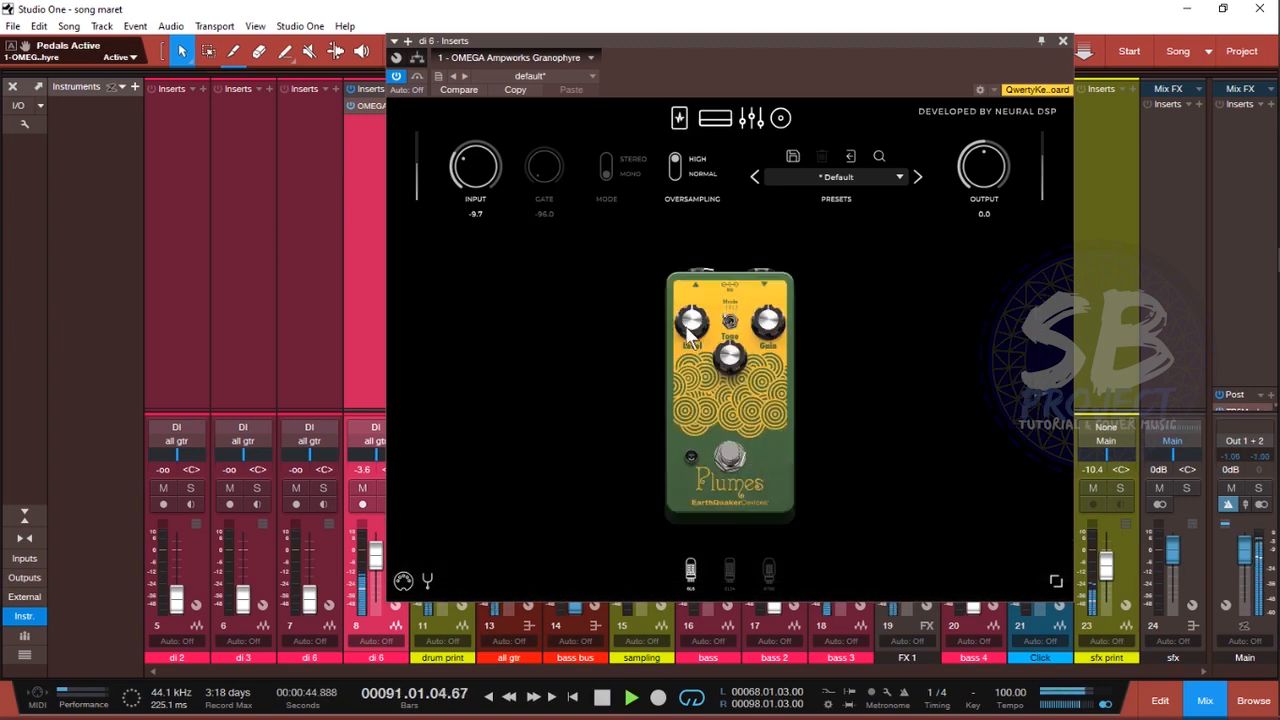
{"action": "left_click", "coordinate": [731, 322]}
{"action": "left_click", "coordinate": [733, 458]}
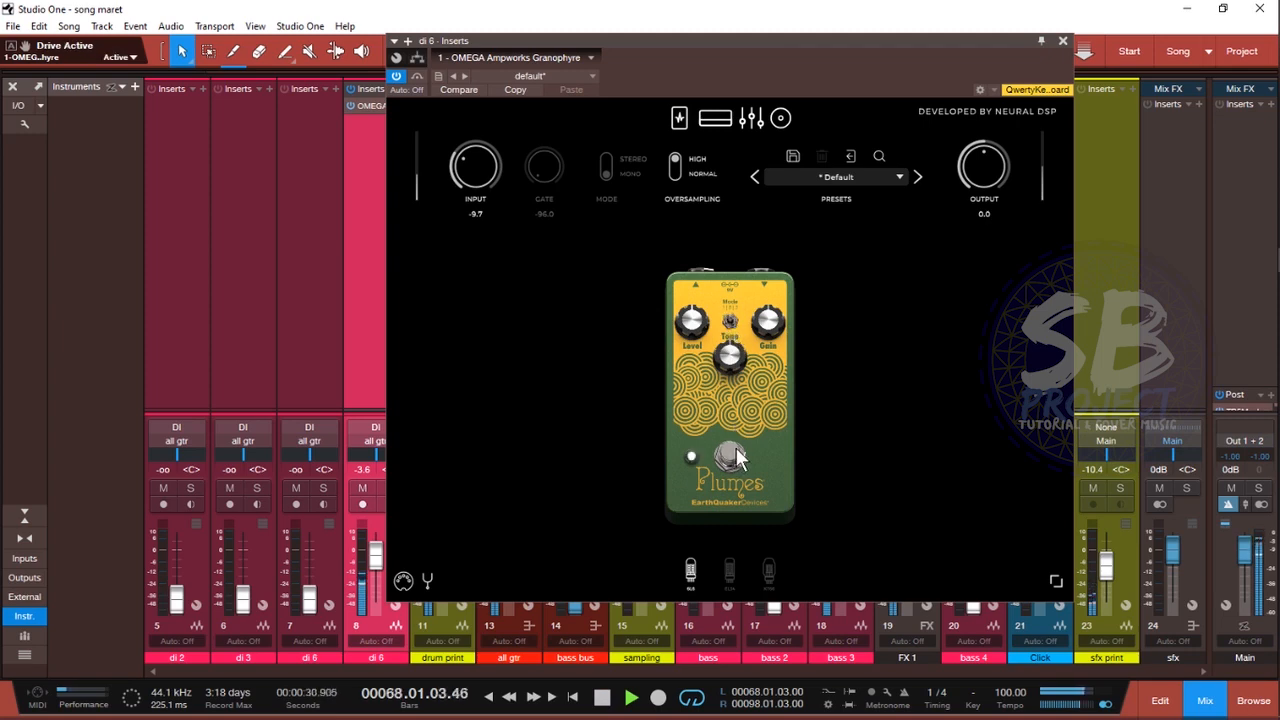
{"action": "left_click_drag", "start_coordinate": [689, 324], "coordinate": [693, 301]}
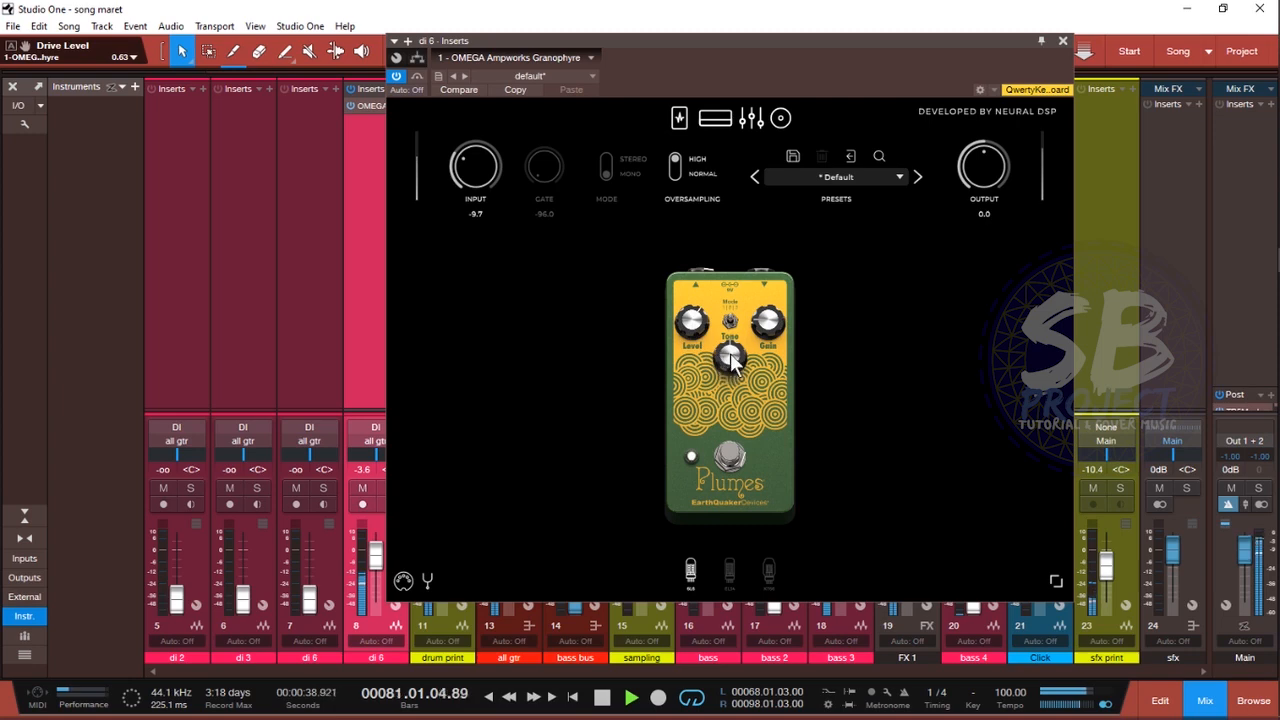
Step: Compare the looped guitar with the Plumes pedal bypassed and engaged, leave it engaged and stop playback
{"action": "left_click", "coordinate": [731, 456]}
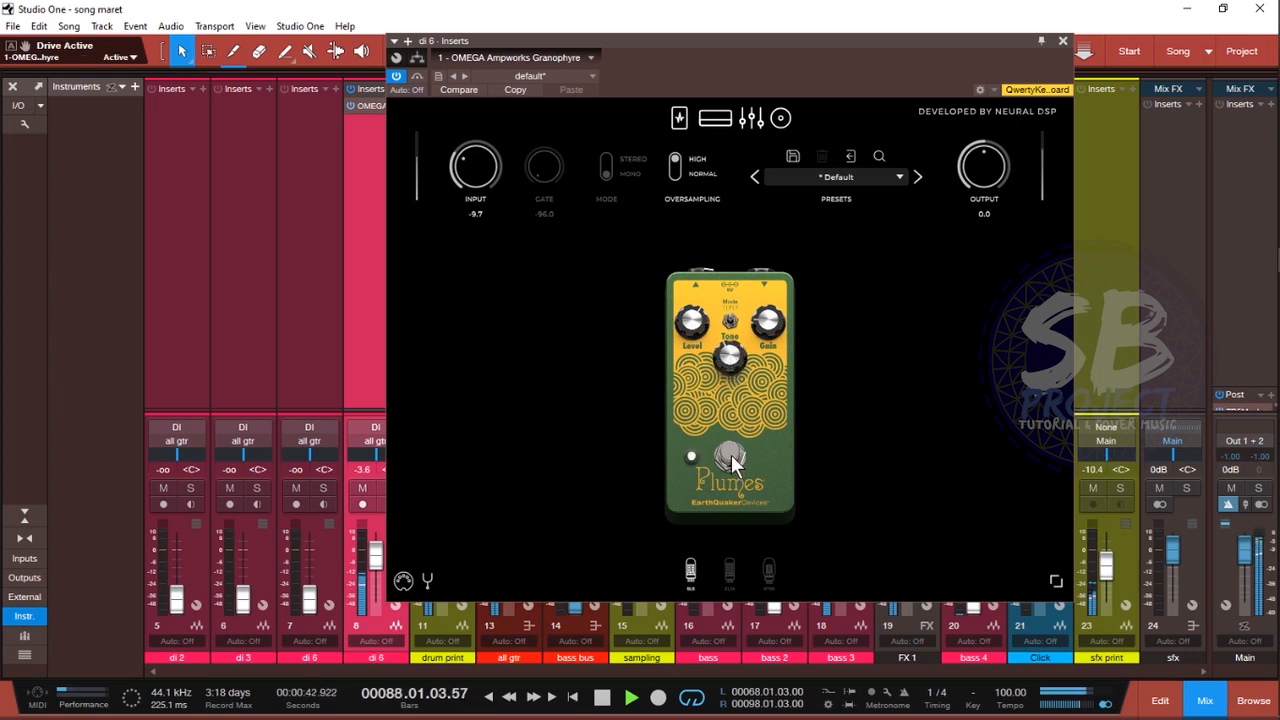
{"action": "left_click", "coordinate": [731, 458]}
{"action": "left_click", "coordinate": [731, 456]}
{"action": "key", "text": "space"}
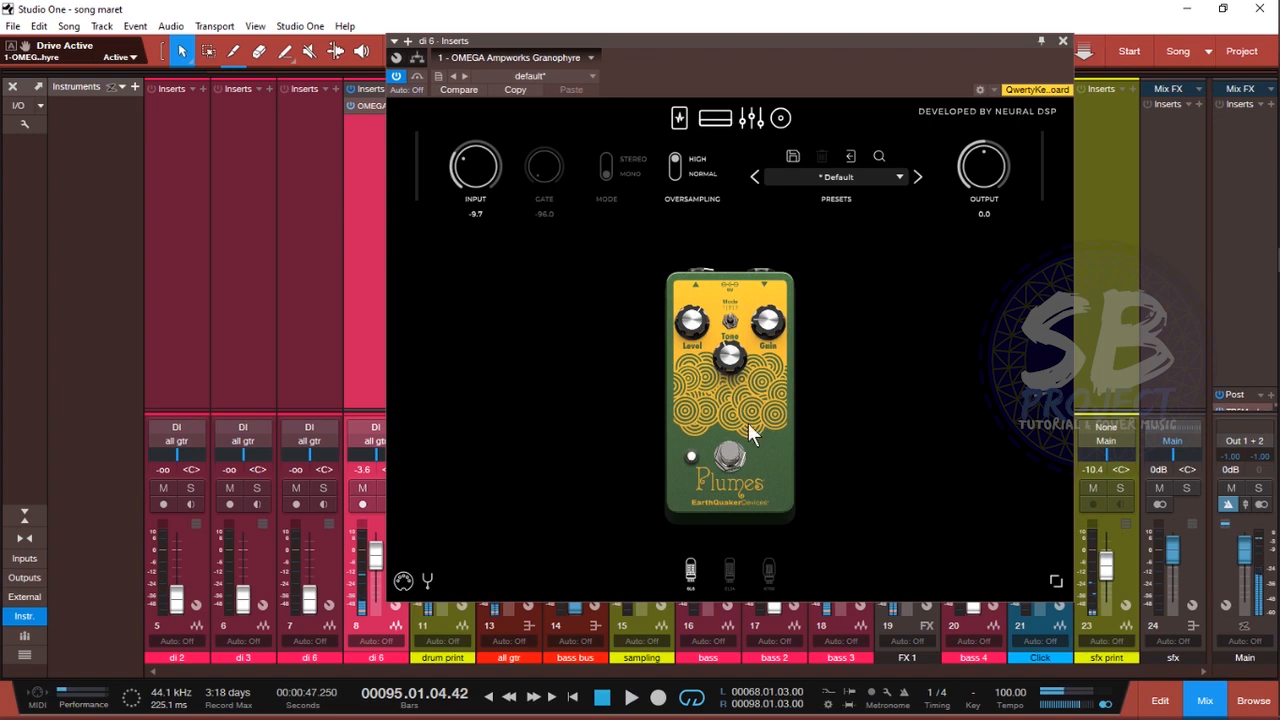
Step: Turn on the amp's voice switch and choose EL34 power amp tubes while the loop plays
{"action": "left_click", "coordinate": [717, 121]}
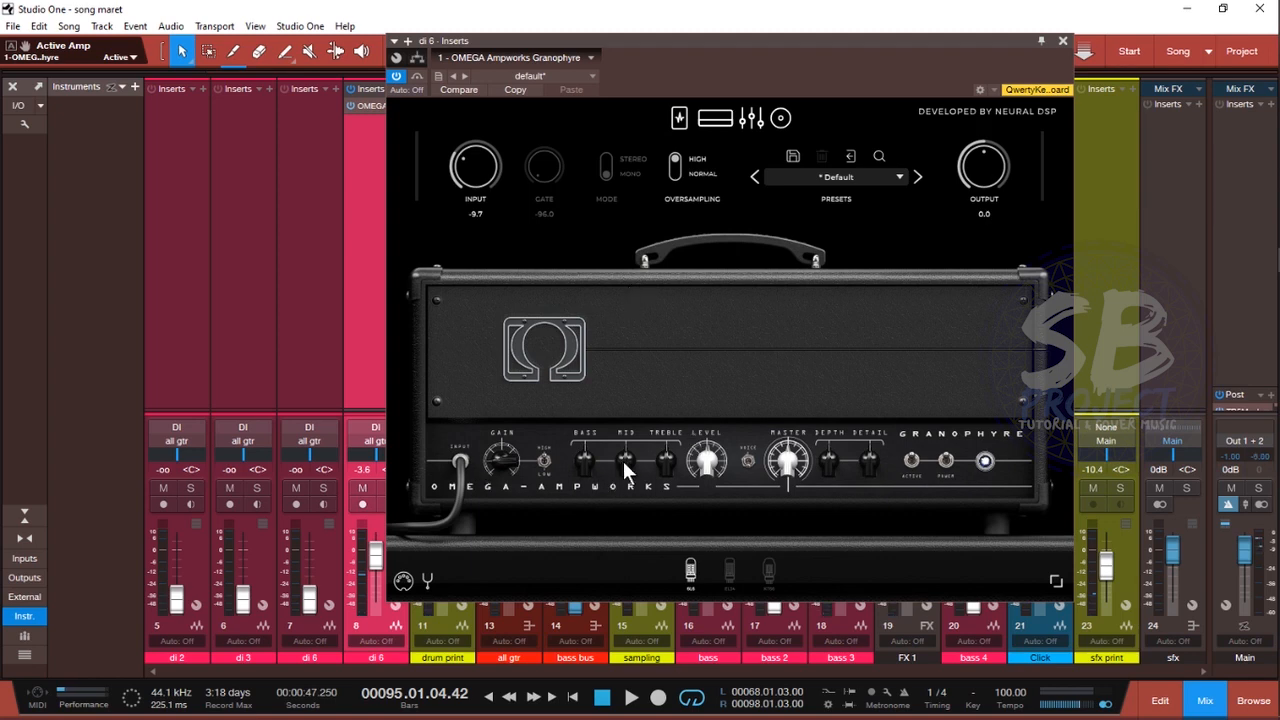
{"action": "key", "text": "space"}
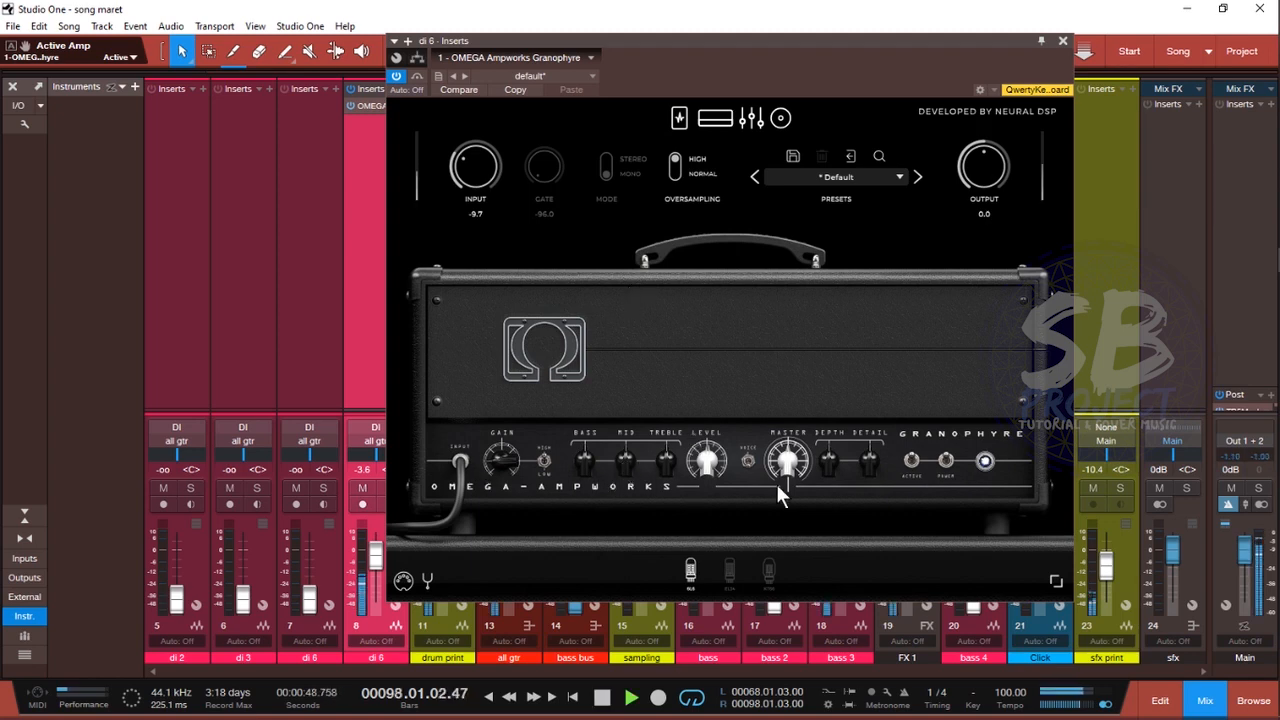
{"action": "left_click", "coordinate": [750, 462]}
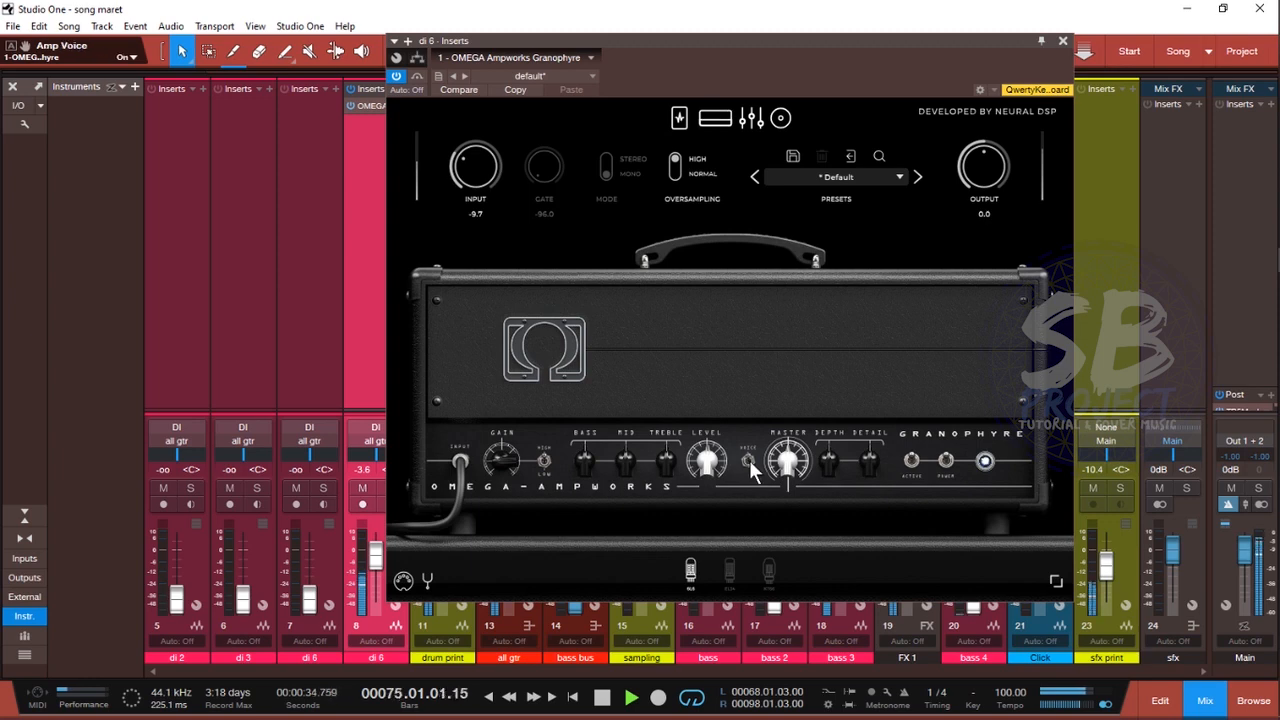
{"action": "left_click", "coordinate": [728, 569]}
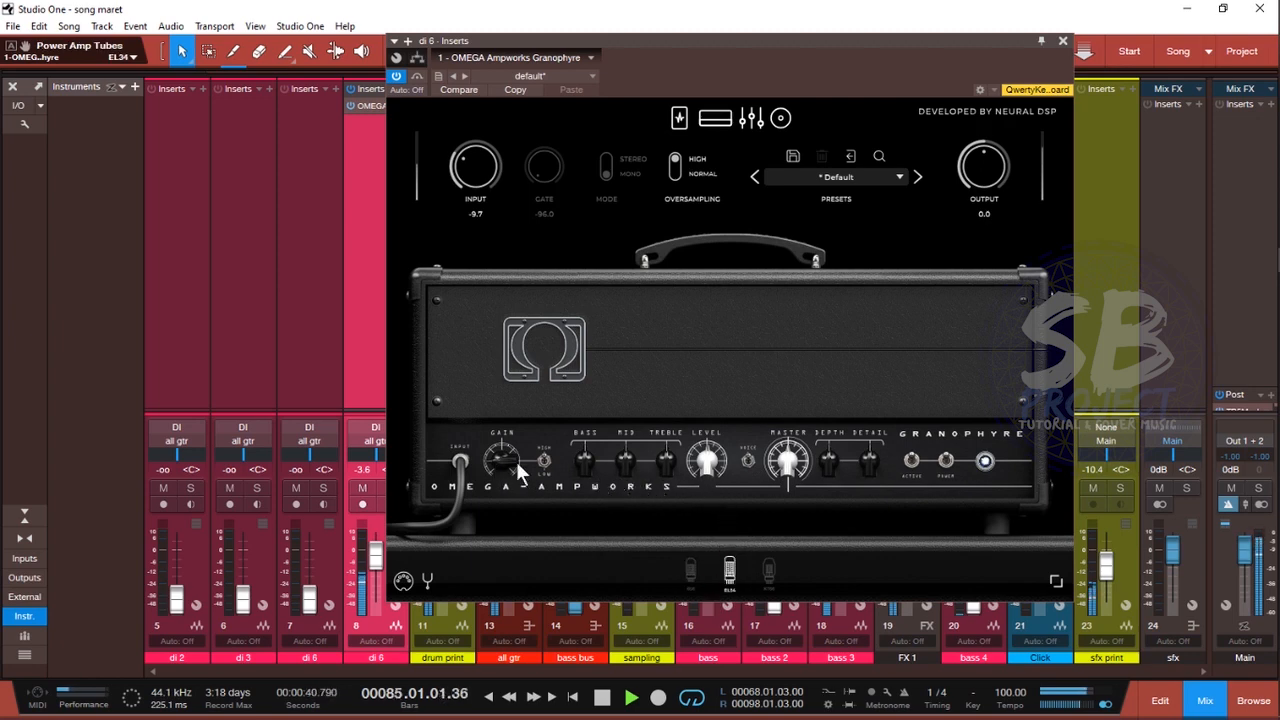
Step: Set the amp's bass to 0.58, adjust its mid and set its level to 0.37, ending with playback stopped
{"action": "left_click_drag", "start_coordinate": [590, 464], "coordinate": [595, 446]}
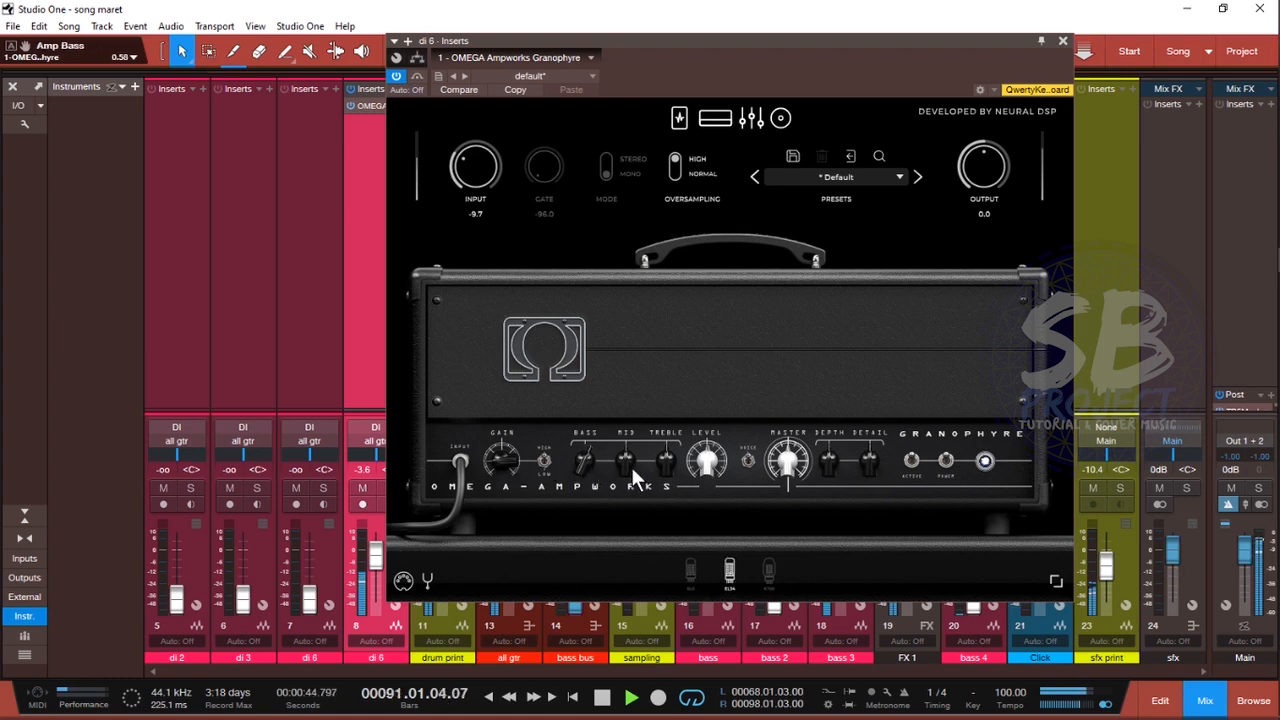
{"action": "left_click_drag", "start_coordinate": [629, 467], "coordinate": [704, 483]}
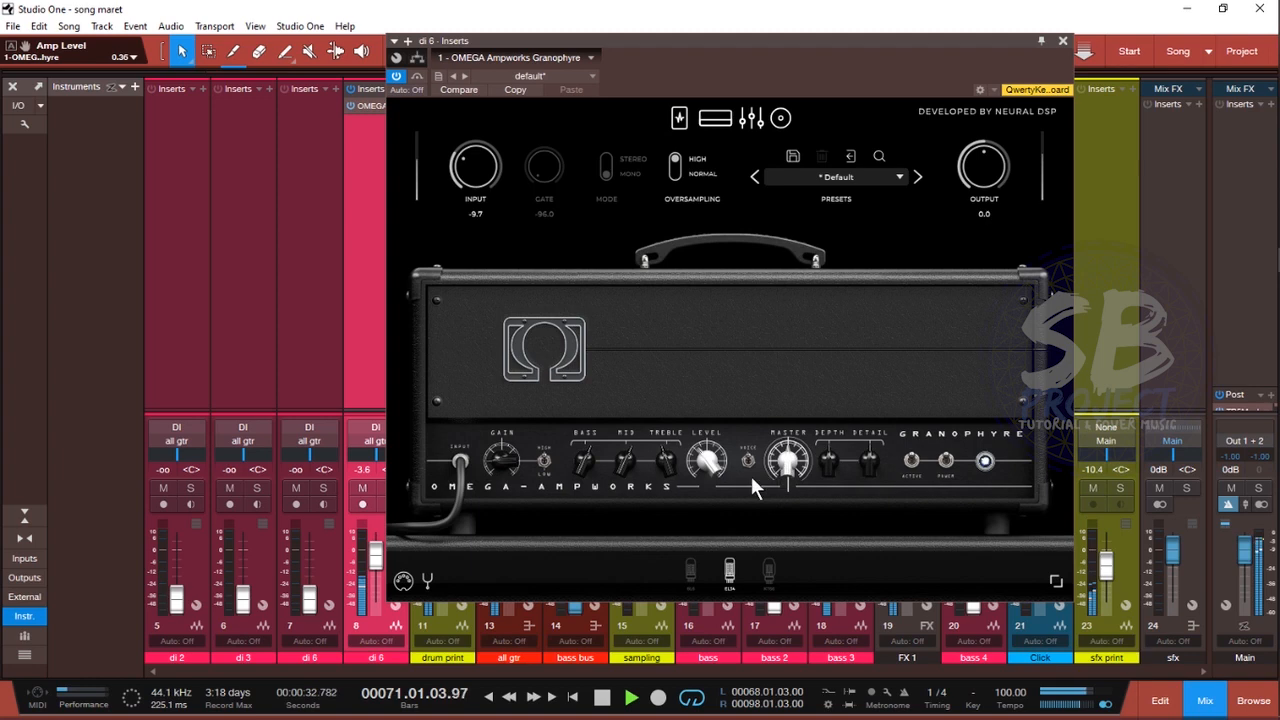
{"action": "left_click_drag", "start_coordinate": [716, 463], "coordinate": [712, 460]}
{"action": "key", "text": "space"}
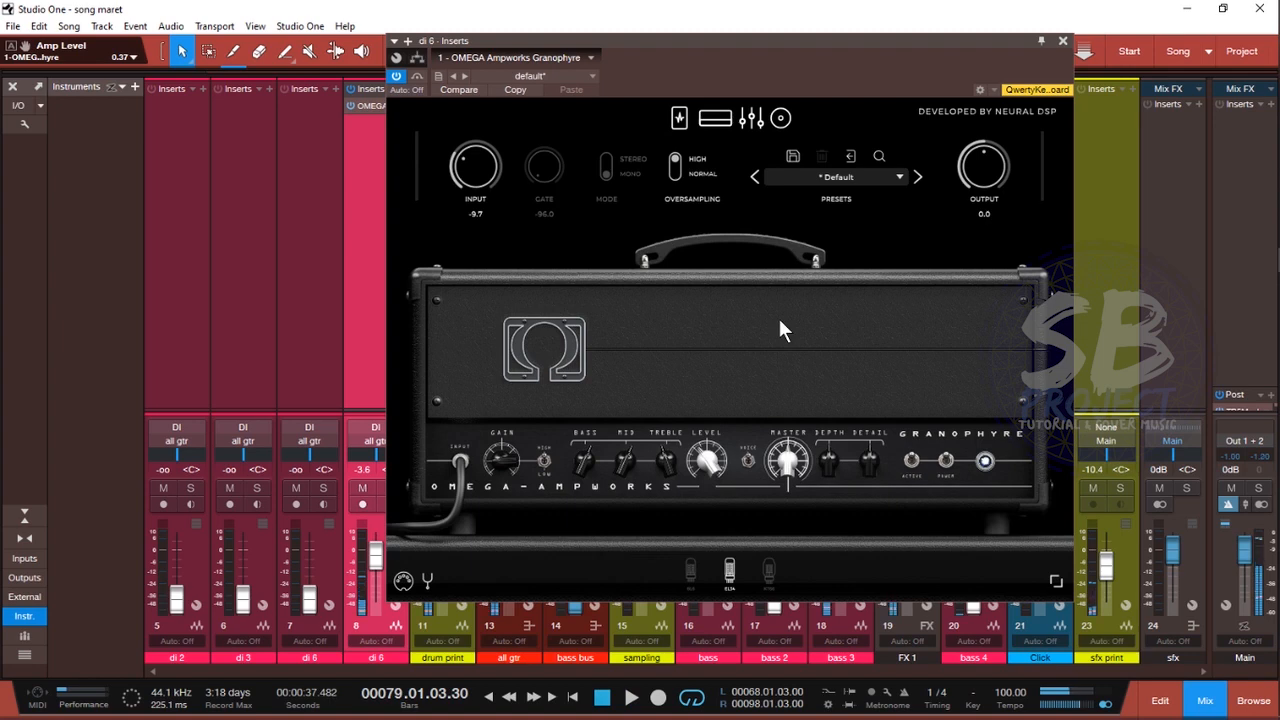
Step: Set the plug-in's graphic EQ to 3.0 at 125 Hz, -0.9 at 250 Hz, 1.2 at 500 Hz, 0.6 at 1 kHz and 1.5 at 4 kHz
{"action": "left_click", "coordinate": [749, 117]}
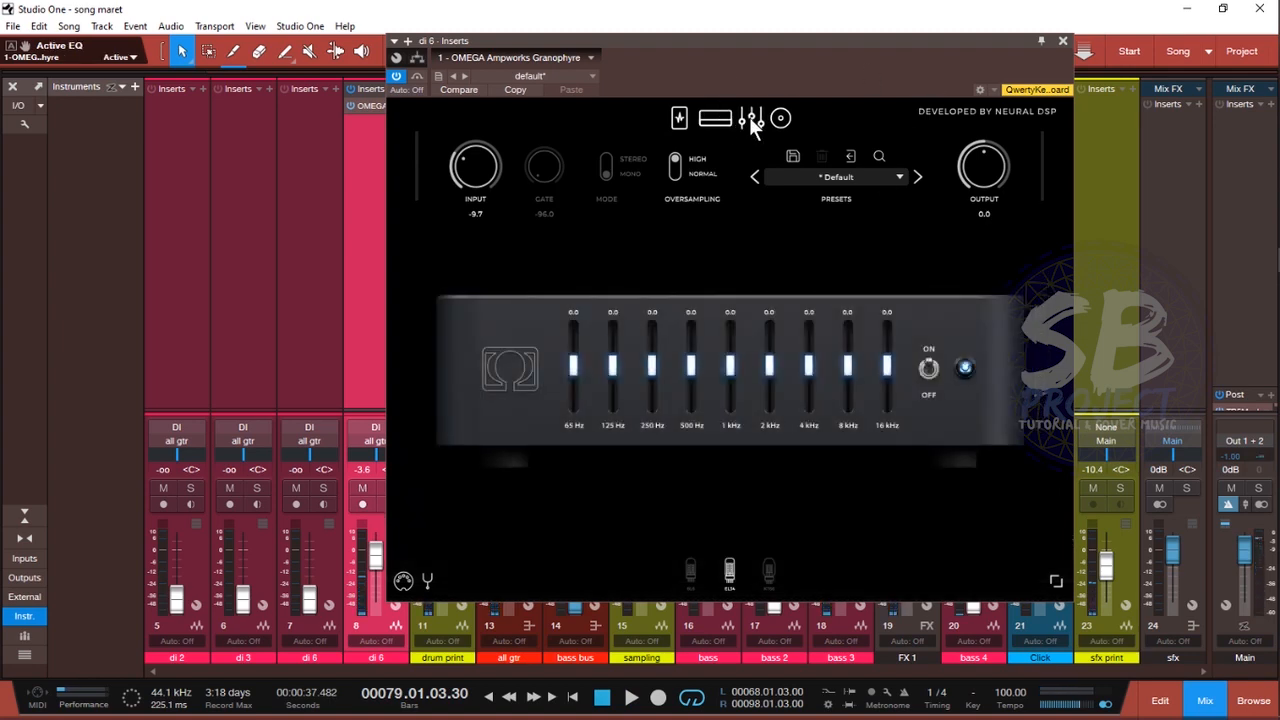
{"action": "key", "text": "space"}
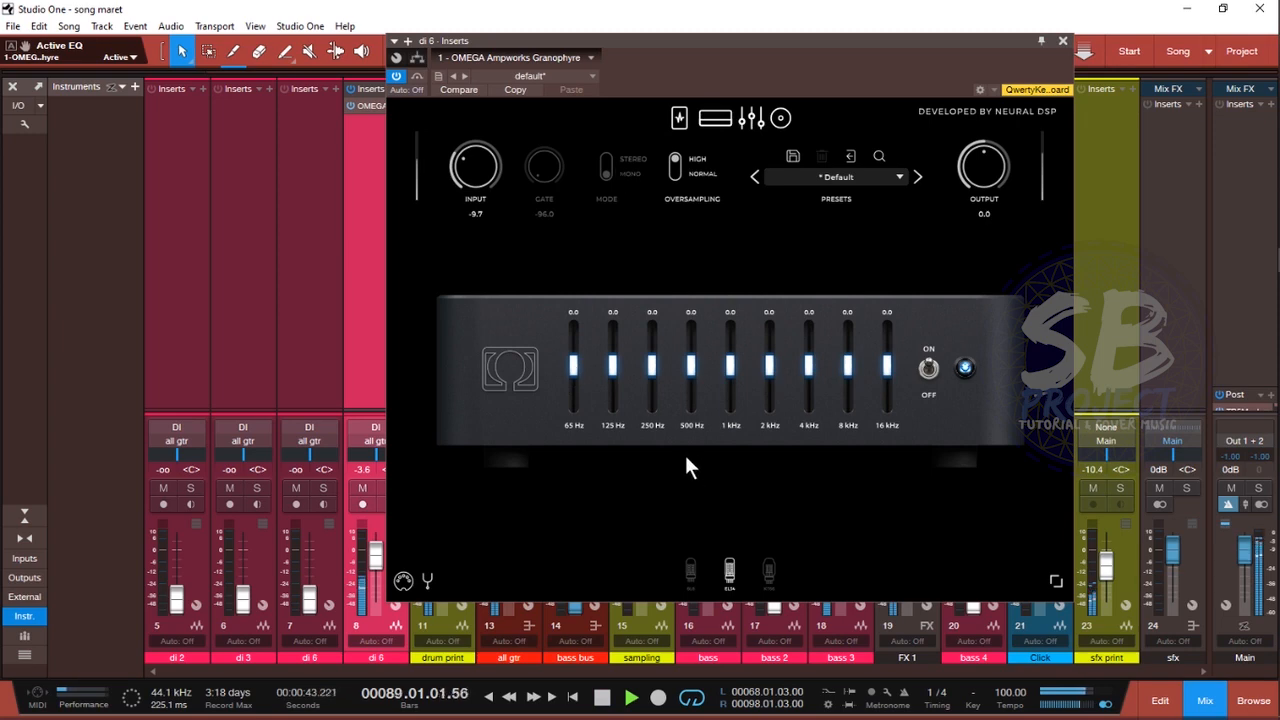
{"action": "left_click_drag", "start_coordinate": [611, 377], "coordinate": [612, 366]}
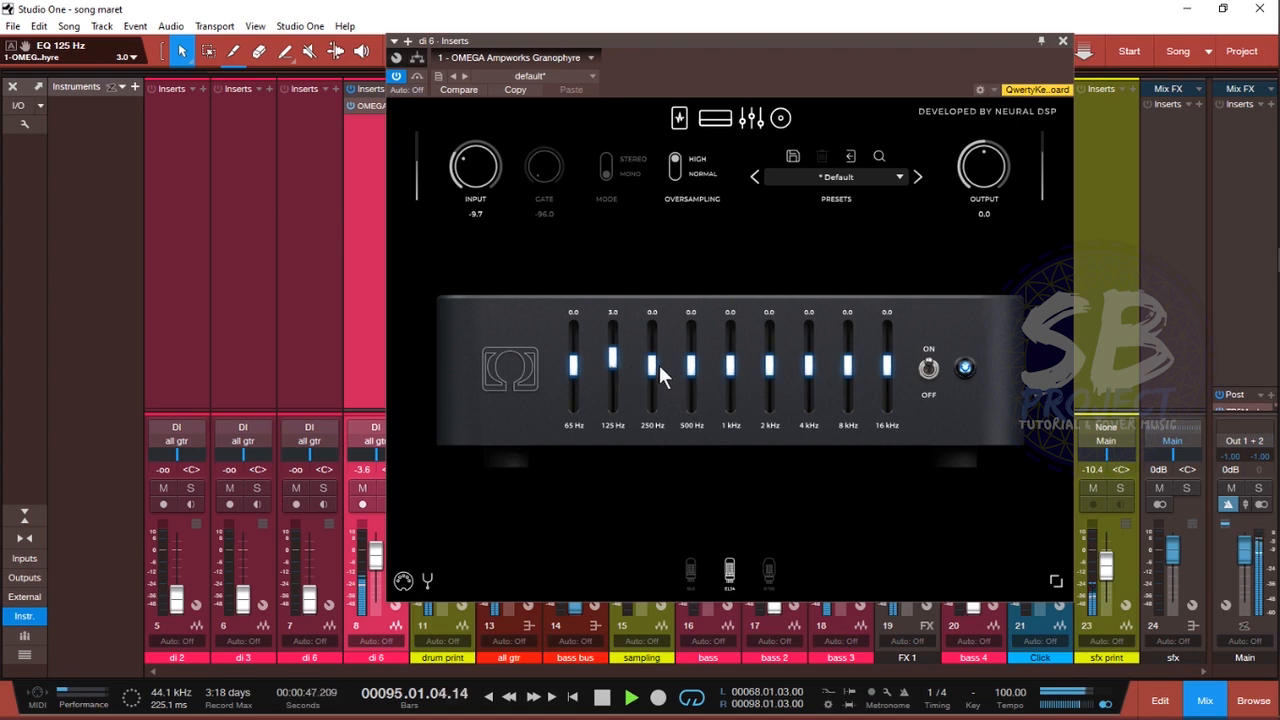
{"action": "left_click_drag", "start_coordinate": [656, 365], "coordinate": [652, 366]}
{"action": "left_click_drag", "start_coordinate": [694, 372], "coordinate": [694, 370]}
{"action": "scroll", "coordinate": [733, 365], "scroll_direction": "up", "scroll_amount": 1}
{"action": "scroll", "coordinate": [807, 371], "scroll_direction": "up", "scroll_amount": 2}
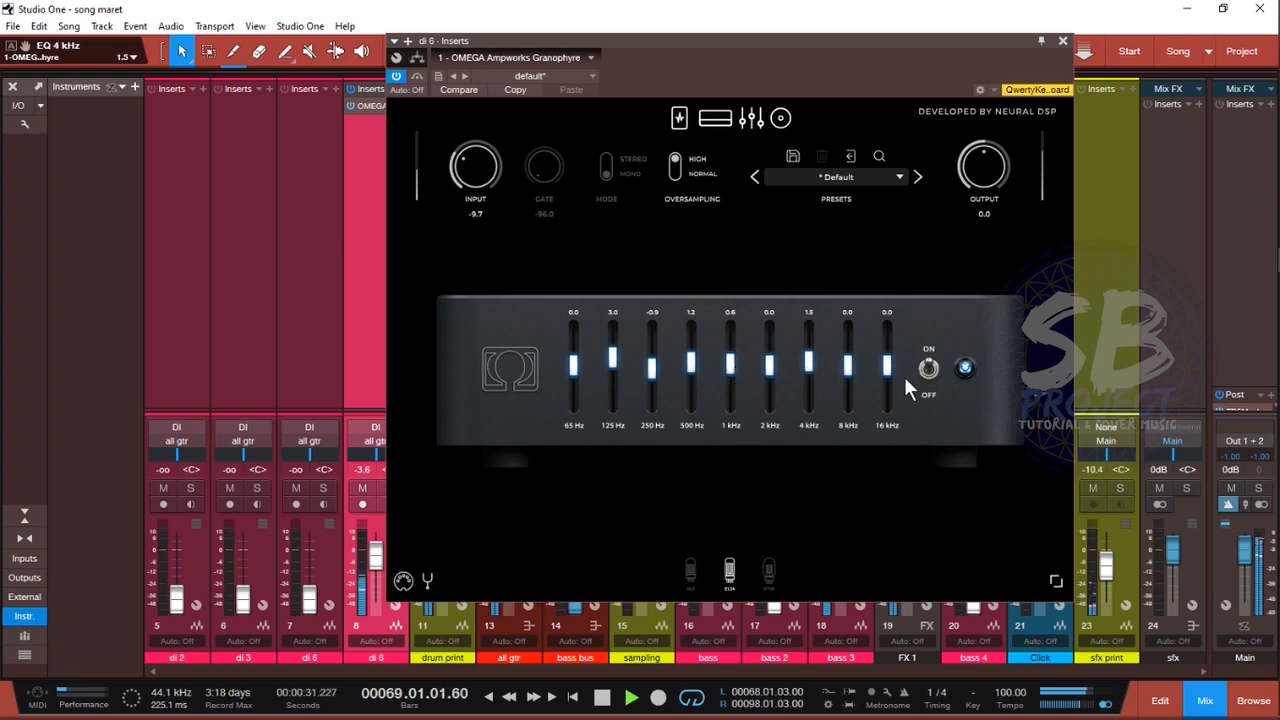
Step: Cut the graphic EQ's highs to -1.8 at 16 kHz and -1.5 at 8 kHz
{"action": "scroll", "coordinate": [894, 374], "scroll_direction": "down", "scroll_amount": 3}
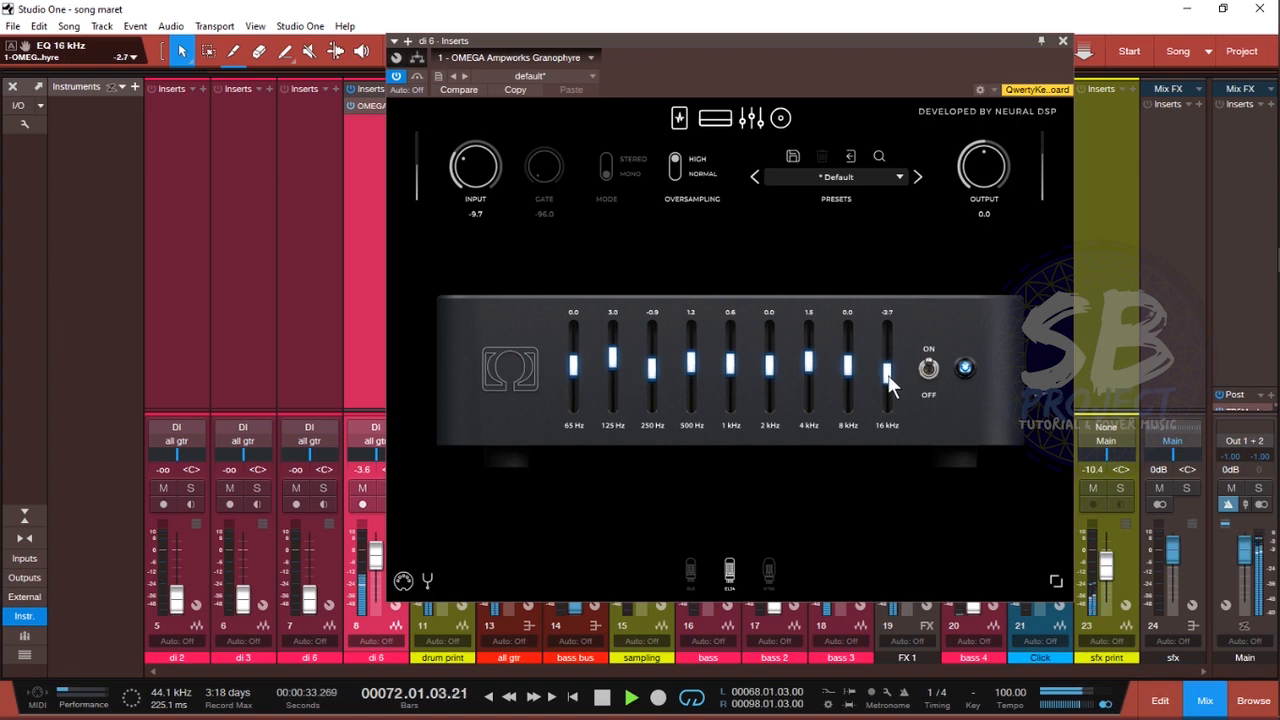
{"action": "scroll", "coordinate": [890, 378], "scroll_direction": "up", "scroll_amount": 1}
{"action": "scroll", "coordinate": [849, 368], "scroll_direction": "up", "scroll_amount": 1}
{"action": "left_click_drag", "start_coordinate": [849, 367], "coordinate": [850, 372]}
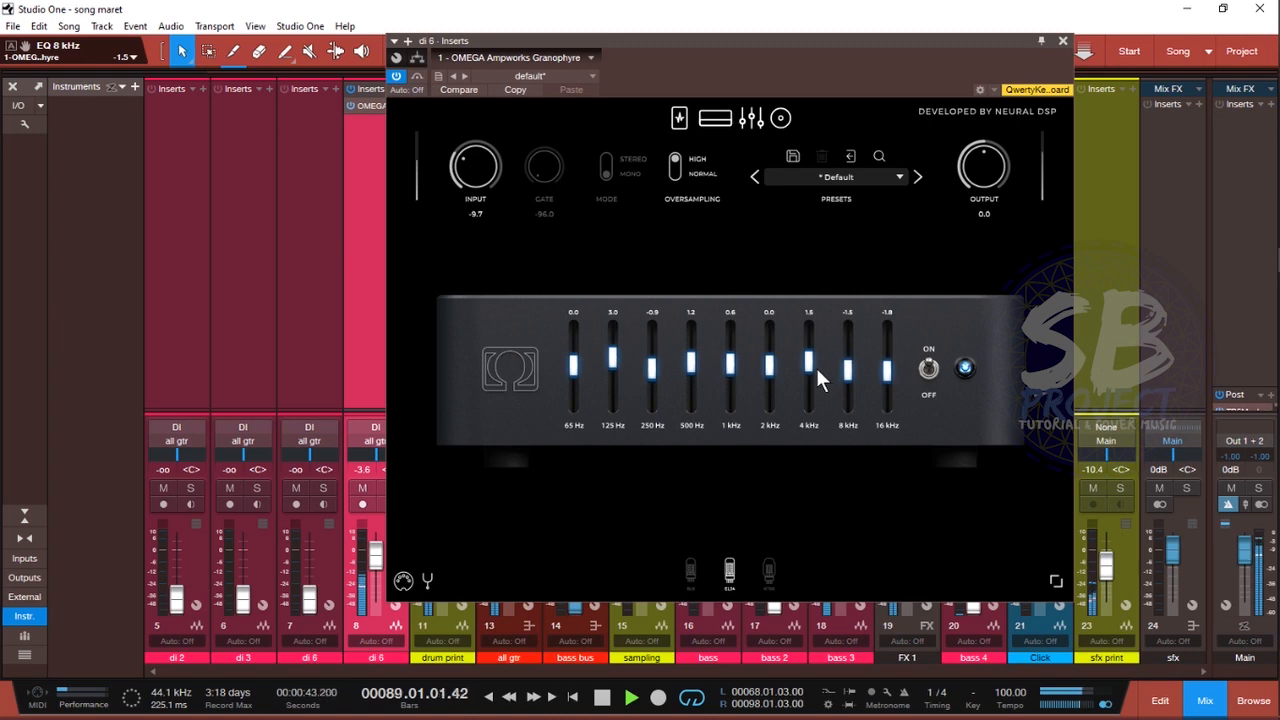
Step: Compare the looped guitar with the graphic EQ off and on, leaving the EQ on and playback stopped
{"action": "left_click", "coordinate": [929, 369]}
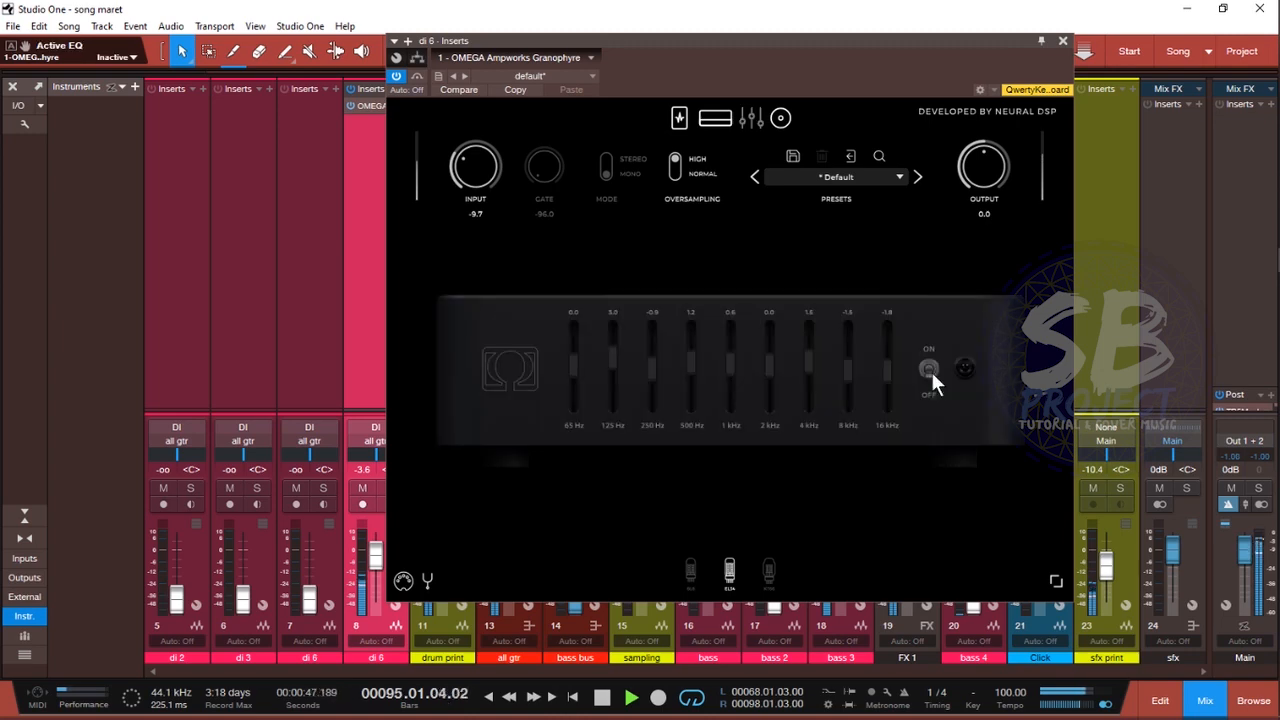
{"action": "left_click", "coordinate": [931, 370]}
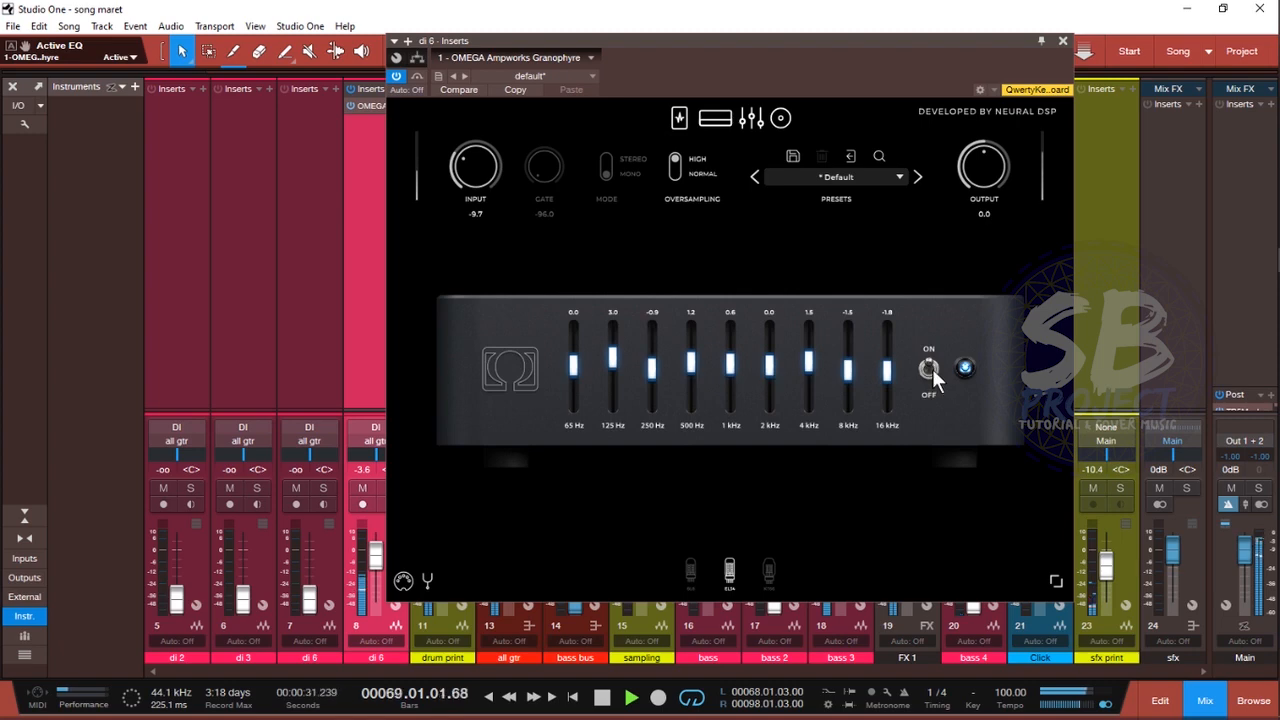
{"action": "key", "text": "space"}
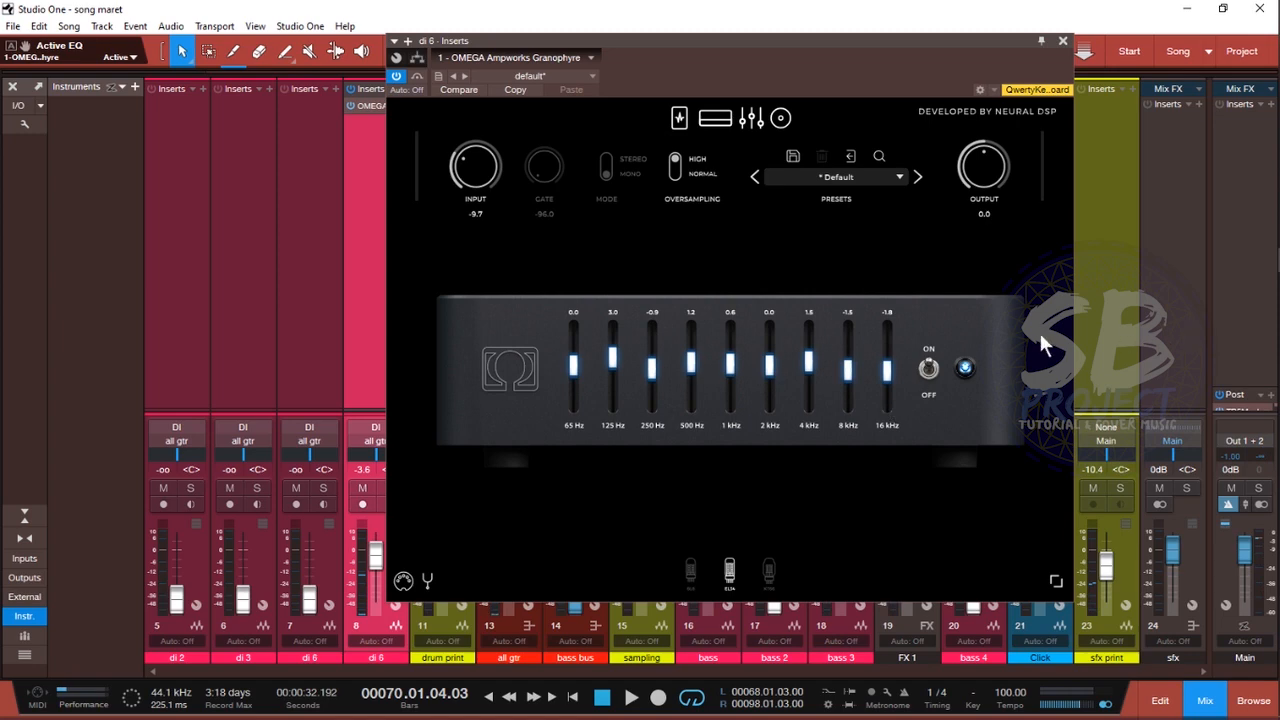
{"action": "left_click", "coordinate": [929, 369]}
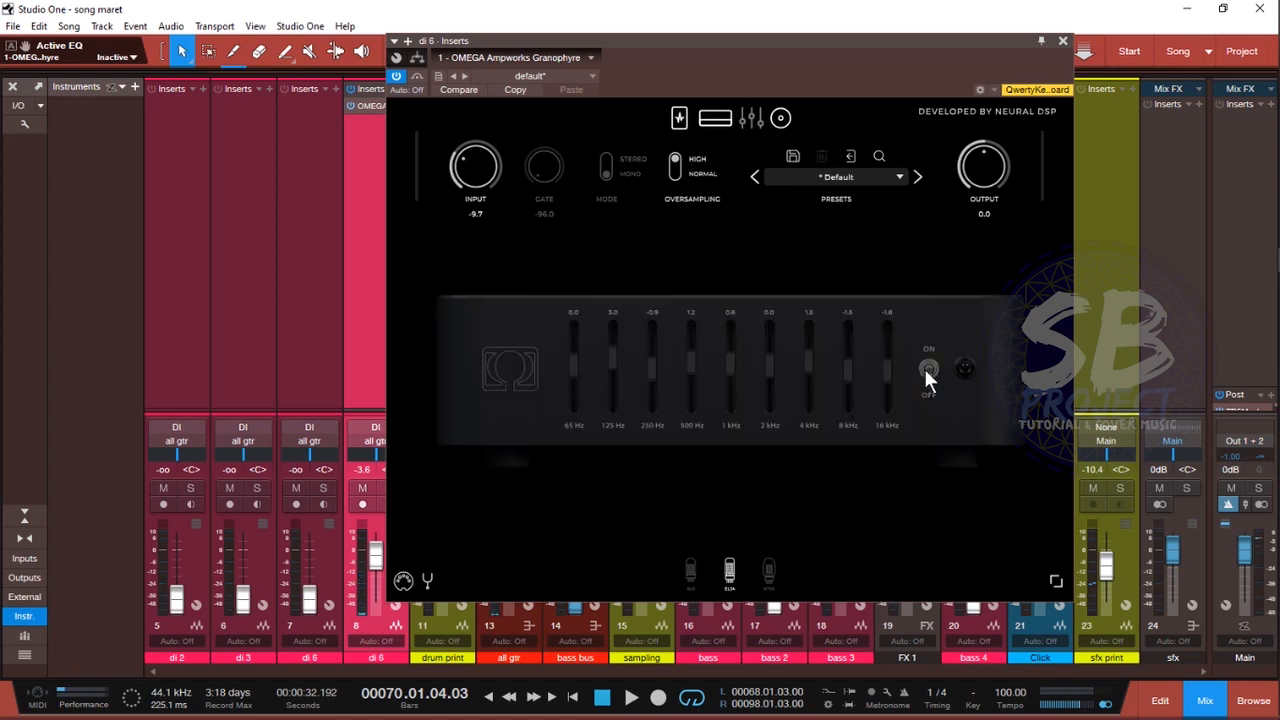
{"action": "key", "text": "space"}
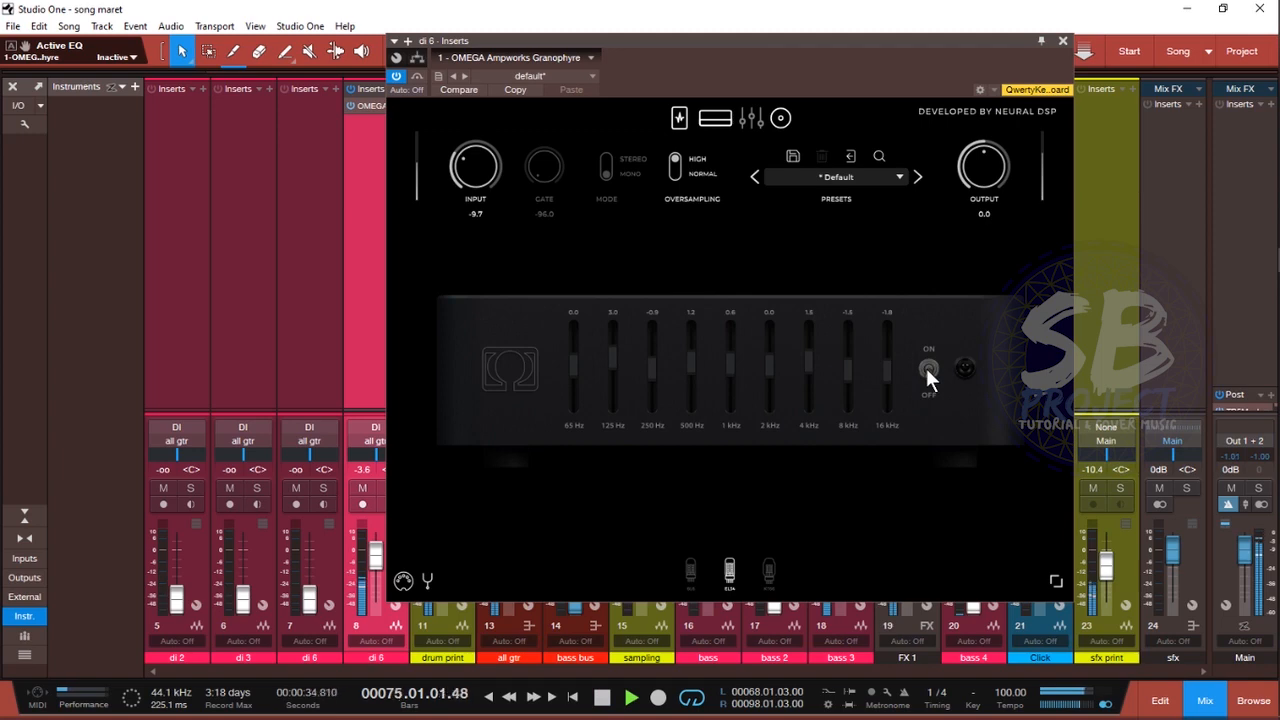
{"action": "key", "text": "space"}
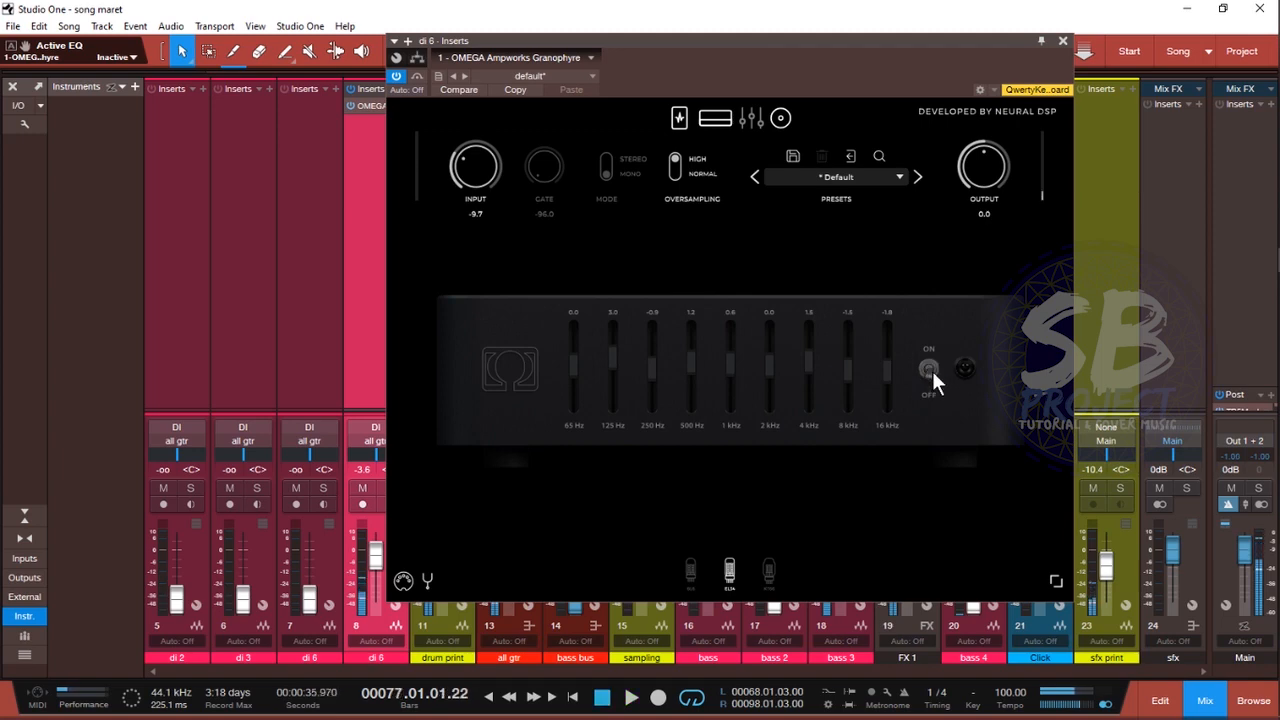
{"action": "left_click", "coordinate": [931, 371]}
{"action": "key", "text": "space"}
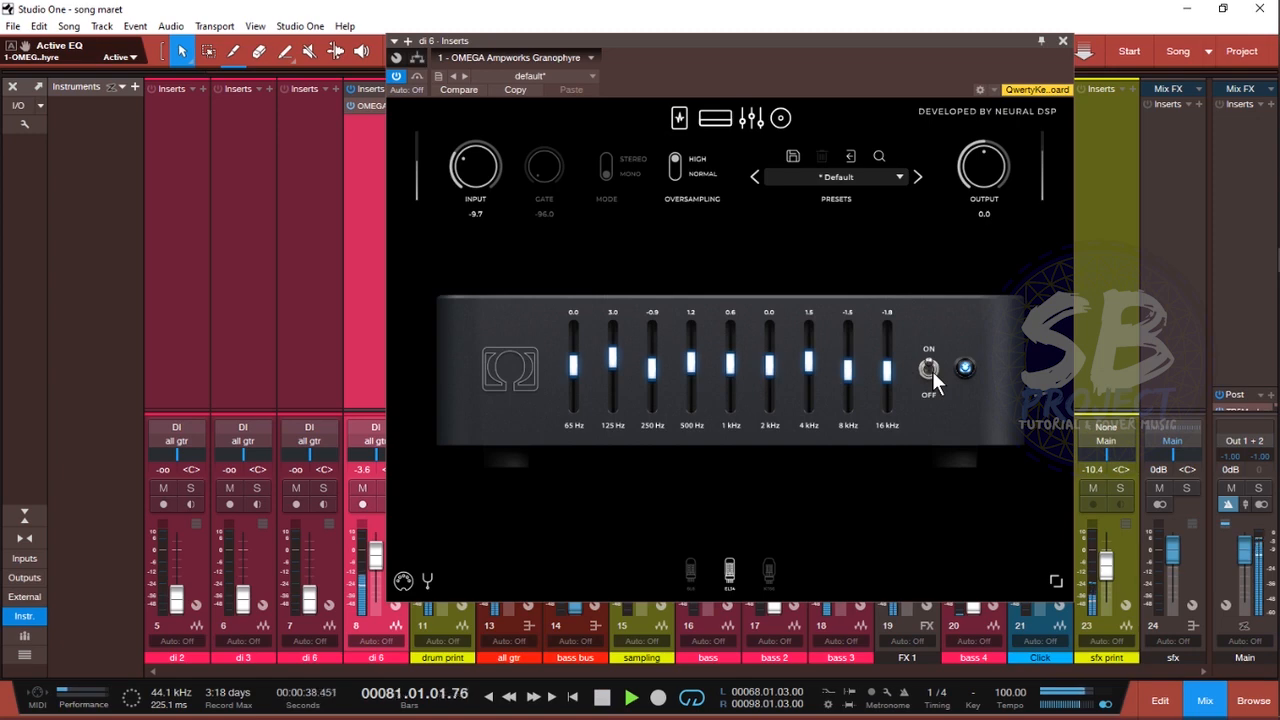
{"action": "left_click", "coordinate": [931, 371]}
{"action": "left_click", "coordinate": [931, 371]}
{"action": "key", "text": "space"}
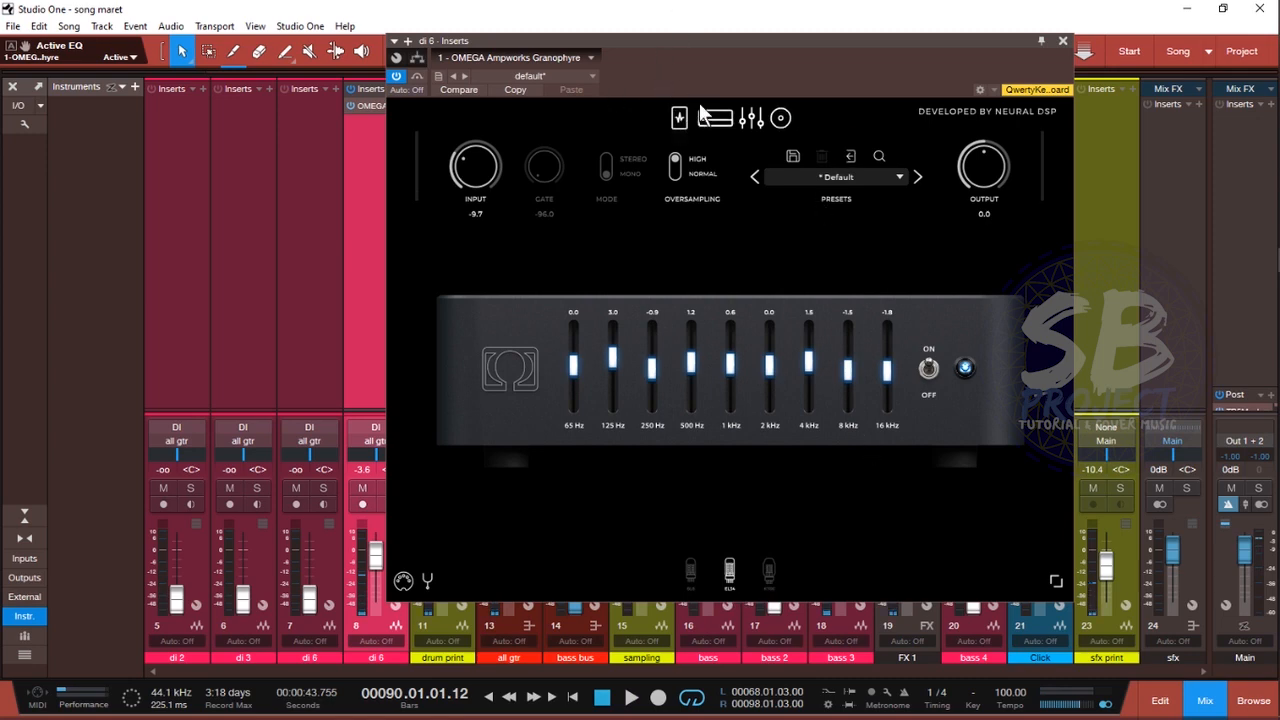
Step: Open the plug-in's cabinet section, select the Dynamic 57 MS microphone for the first mic and play the loop
{"action": "left_click", "coordinate": [780, 115]}
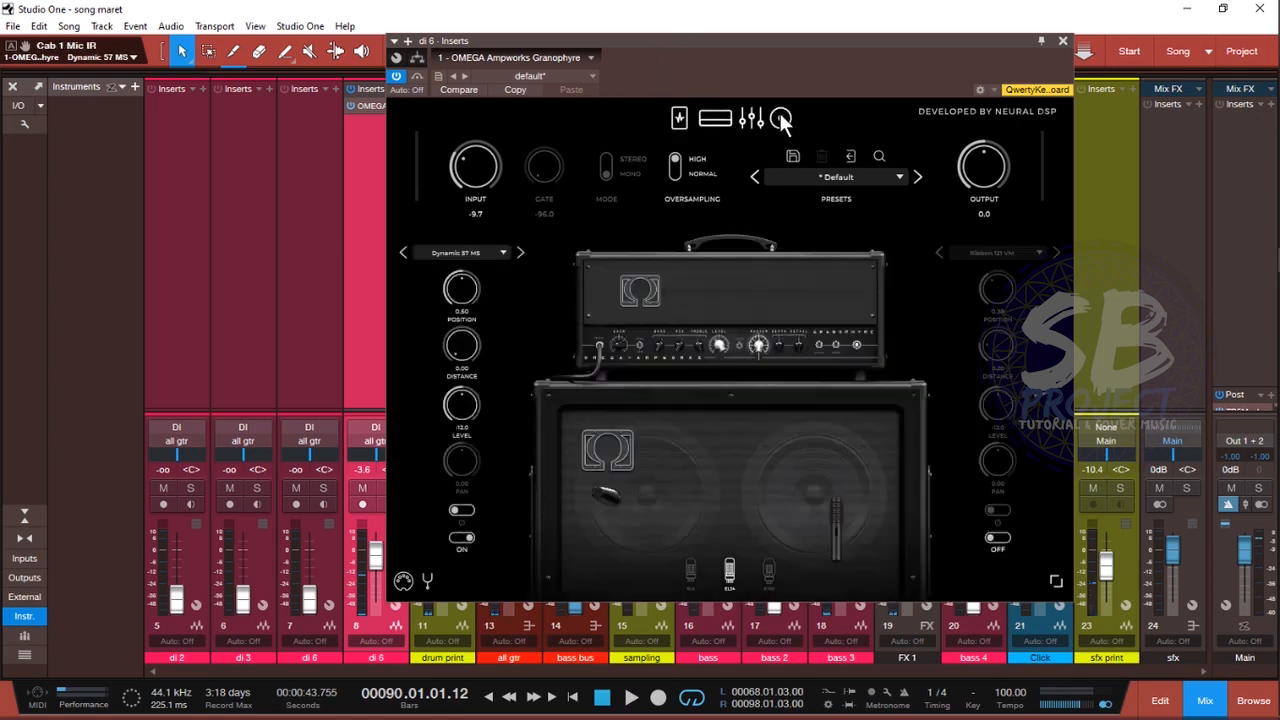
{"action": "left_click", "coordinate": [499, 253]}
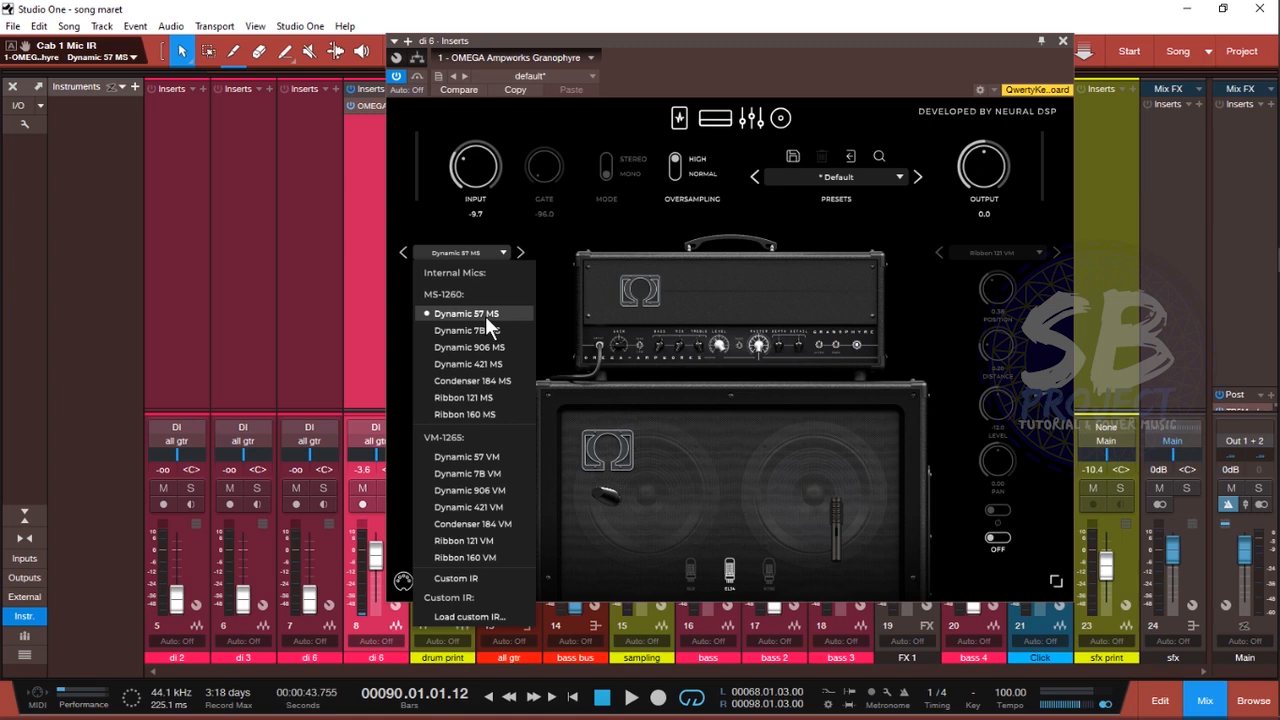
{"action": "left_click", "coordinate": [485, 314]}
{"action": "key", "text": "space"}
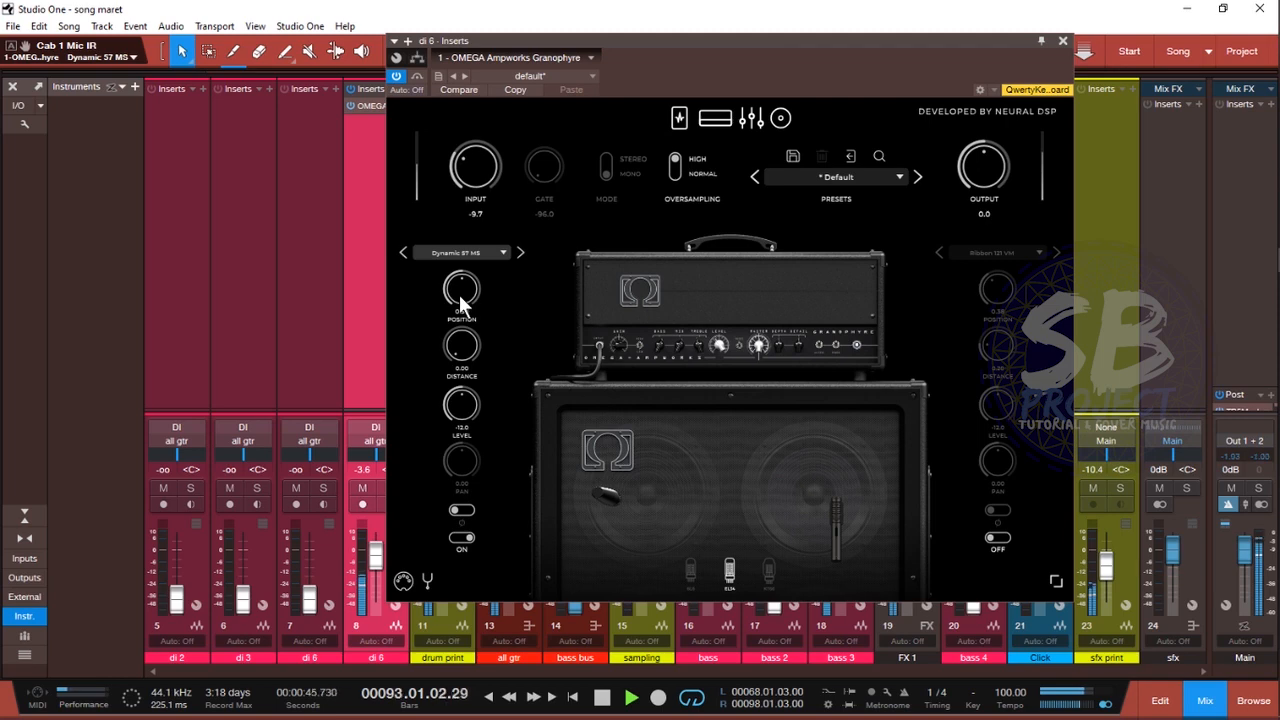
Step: Set the first cabinet mic's distance to 0.03 and its position to 0.17
{"action": "left_click_drag", "start_coordinate": [461, 349], "coordinate": [462, 342]}
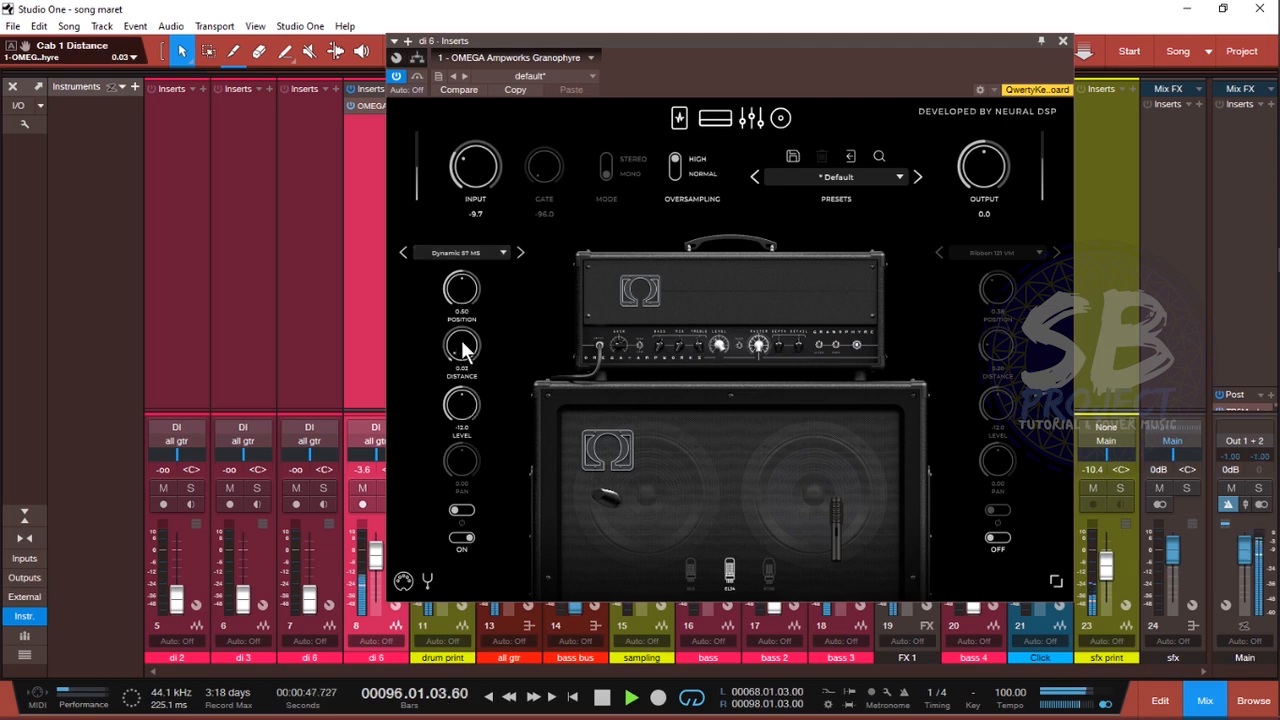
{"action": "left_click_drag", "start_coordinate": [461, 295], "coordinate": [463, 342]}
Step: Solo the track 8 di 6 guitar, keep the plug-in window in view and replay the loop
{"action": "left_click_drag", "start_coordinate": [801, 44], "coordinate": [1021, 42]}
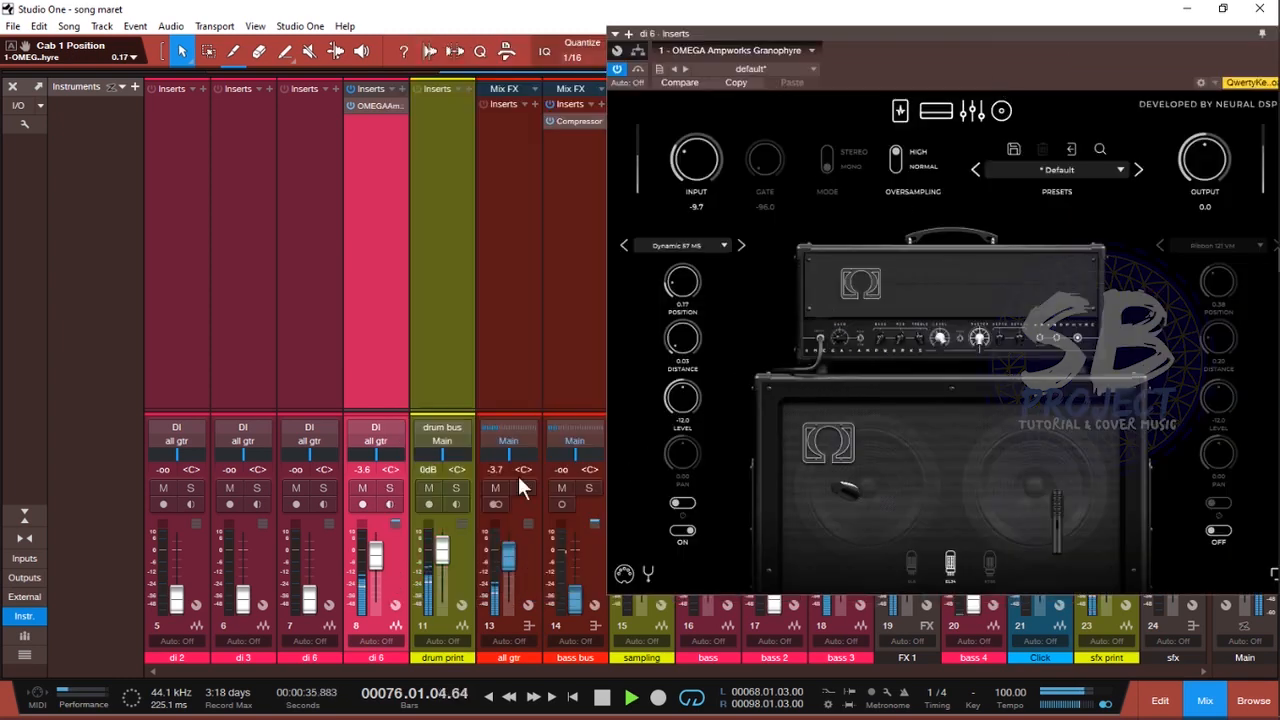
{"action": "left_click", "coordinate": [389, 488]}
{"action": "left_click_drag", "start_coordinate": [958, 55], "coordinate": [508, 70]}
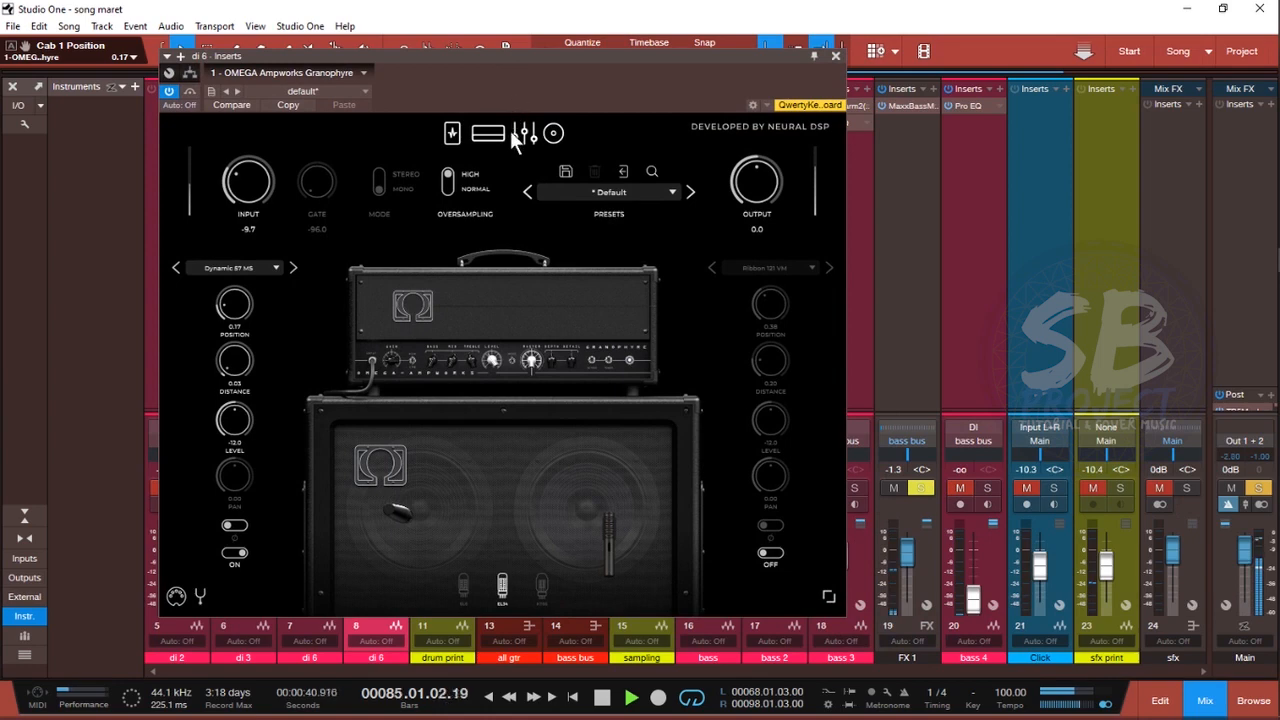
{"action": "key", "text": "space"}
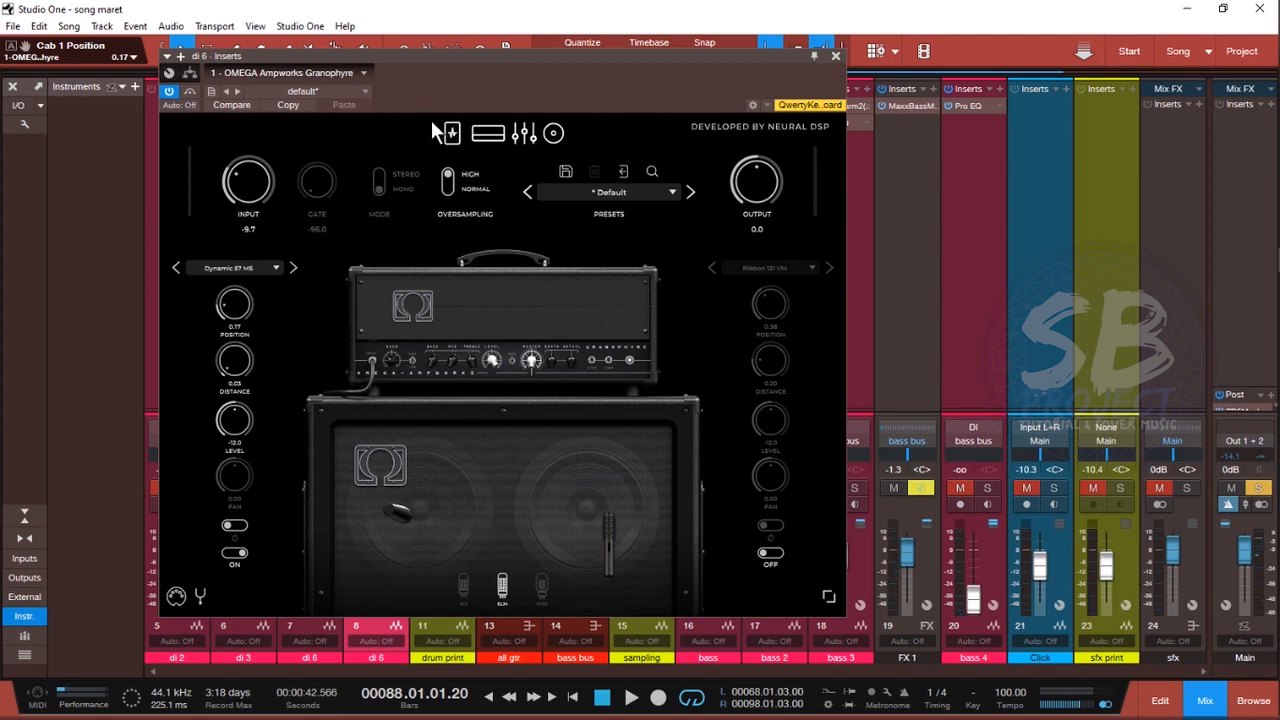
{"action": "key", "text": "space"}
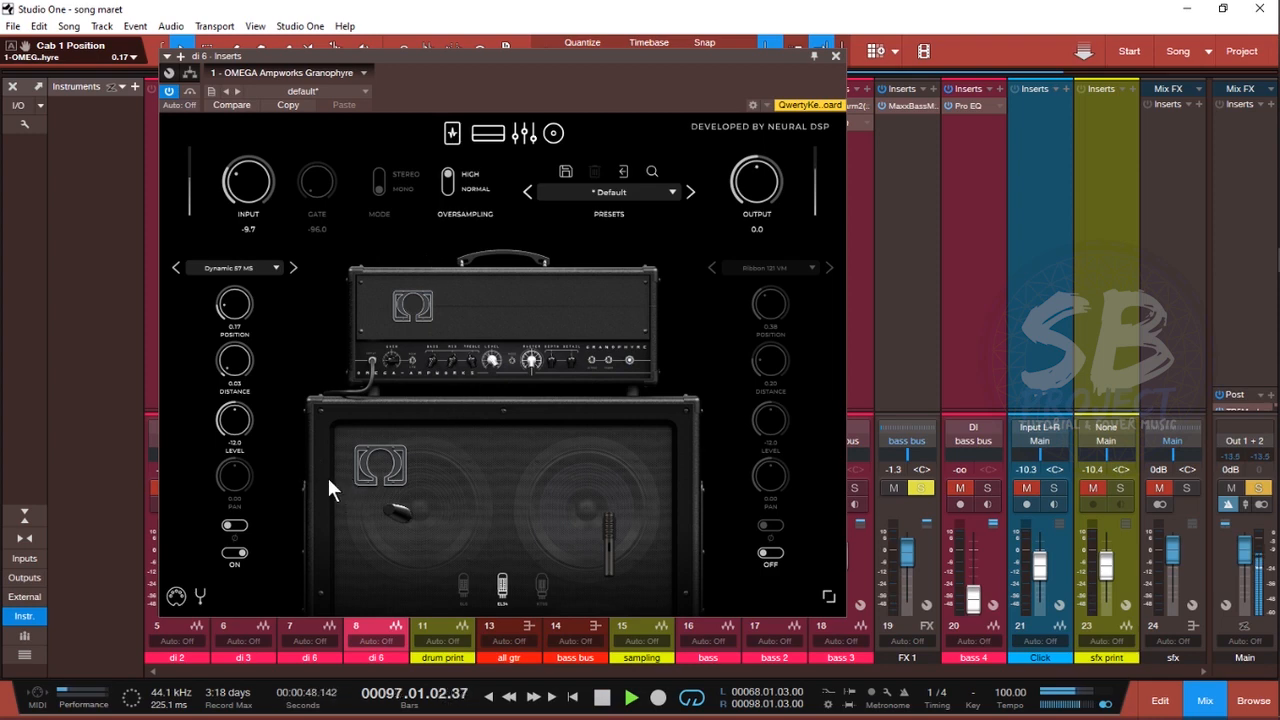
Step: Raise the first cabinet mic's level to -4.8
{"action": "left_click_drag", "start_coordinate": [241, 422], "coordinate": [247, 408]}
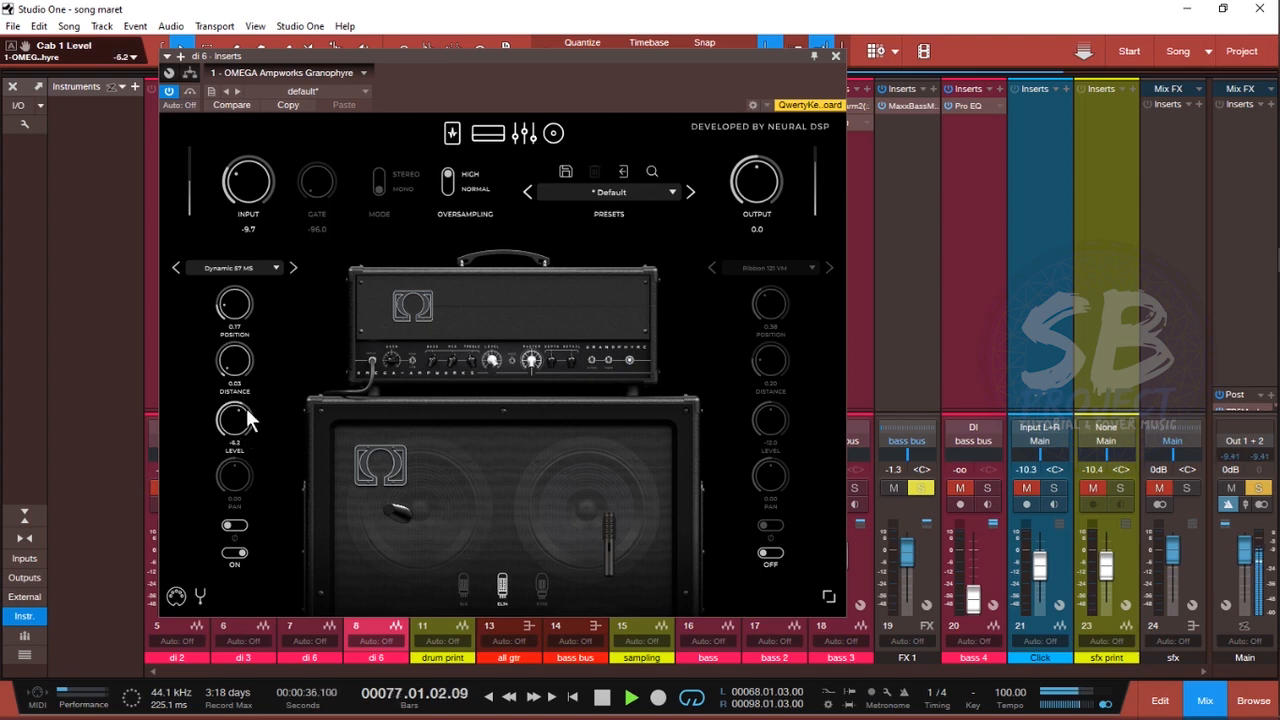
{"action": "left_click_drag", "start_coordinate": [246, 408], "coordinate": [246, 402]}
{"action": "left_click_drag", "start_coordinate": [246, 402], "coordinate": [249, 404]}
Step: Close the plug-in window, unsolo di 6 to hear it in the full mix, and stop playback
{"action": "left_click", "coordinate": [837, 57]}
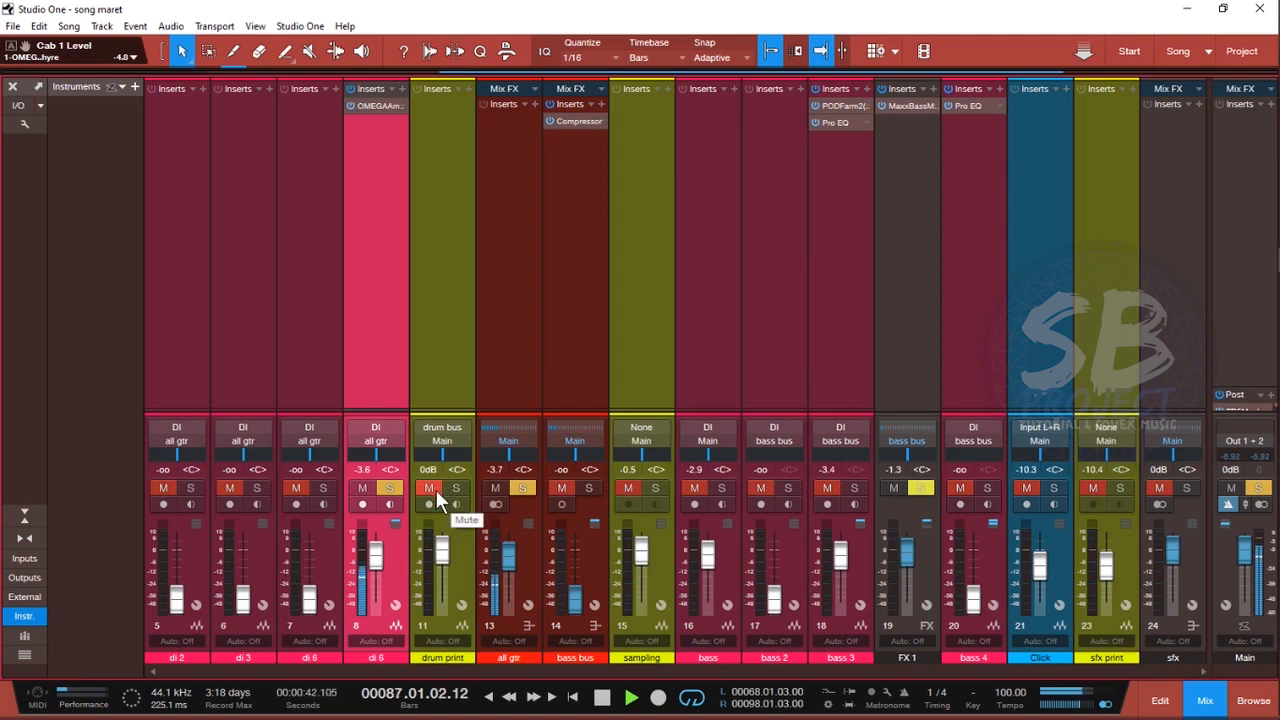
{"action": "left_click", "coordinate": [395, 487]}
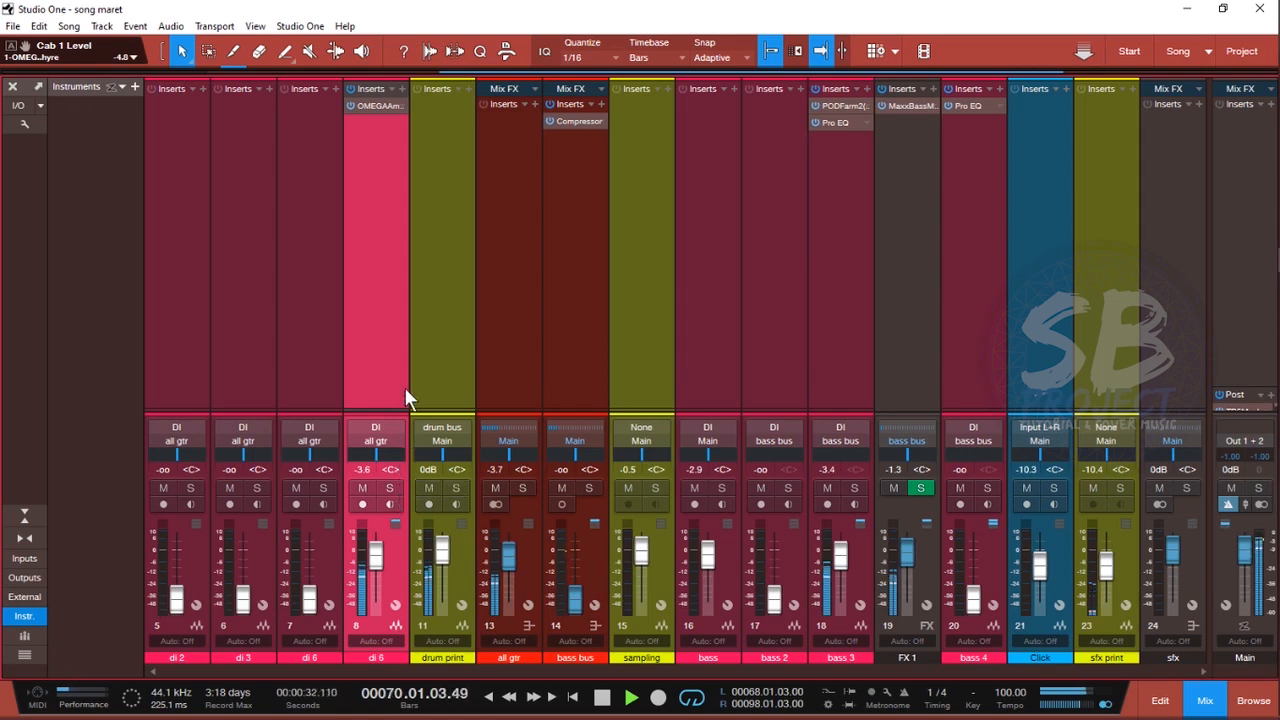
{"action": "key", "text": "space"}
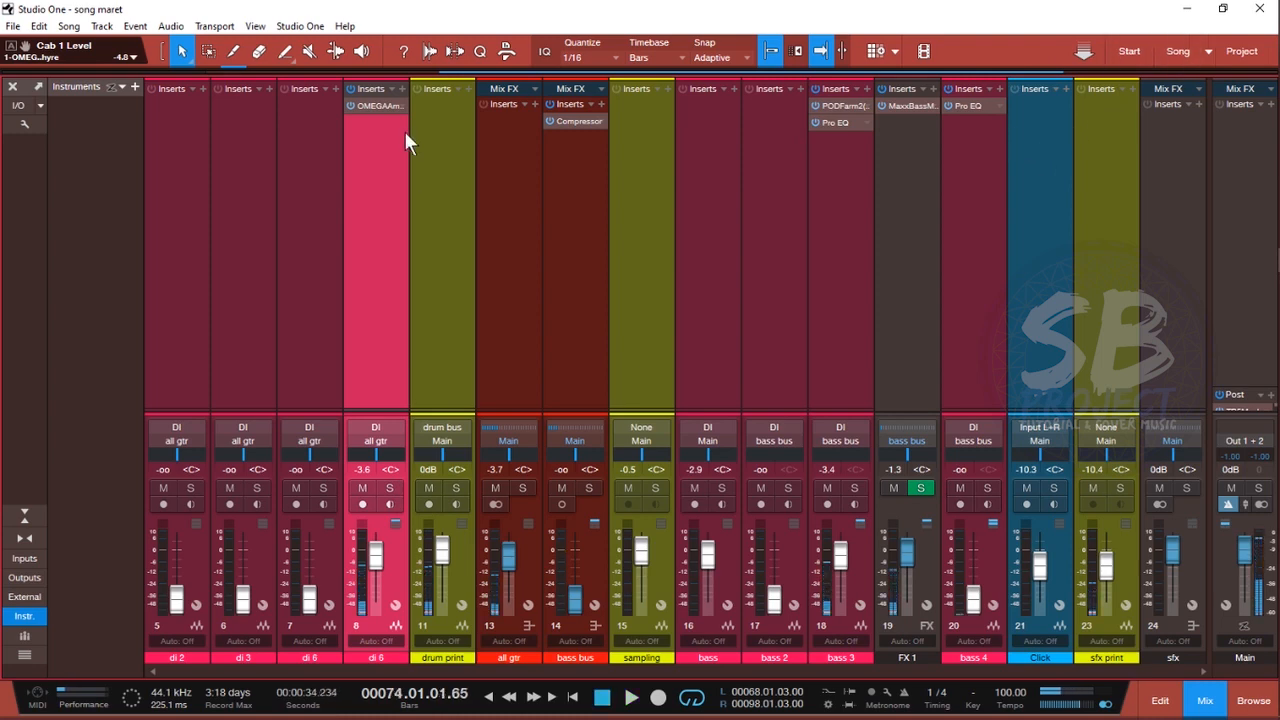
Step: Copy the Granophyre insert from track 8 to di 2, di 3 and the other di 6 track, and close the plug-in windows
{"action": "left_click", "coordinate": [382, 109]}
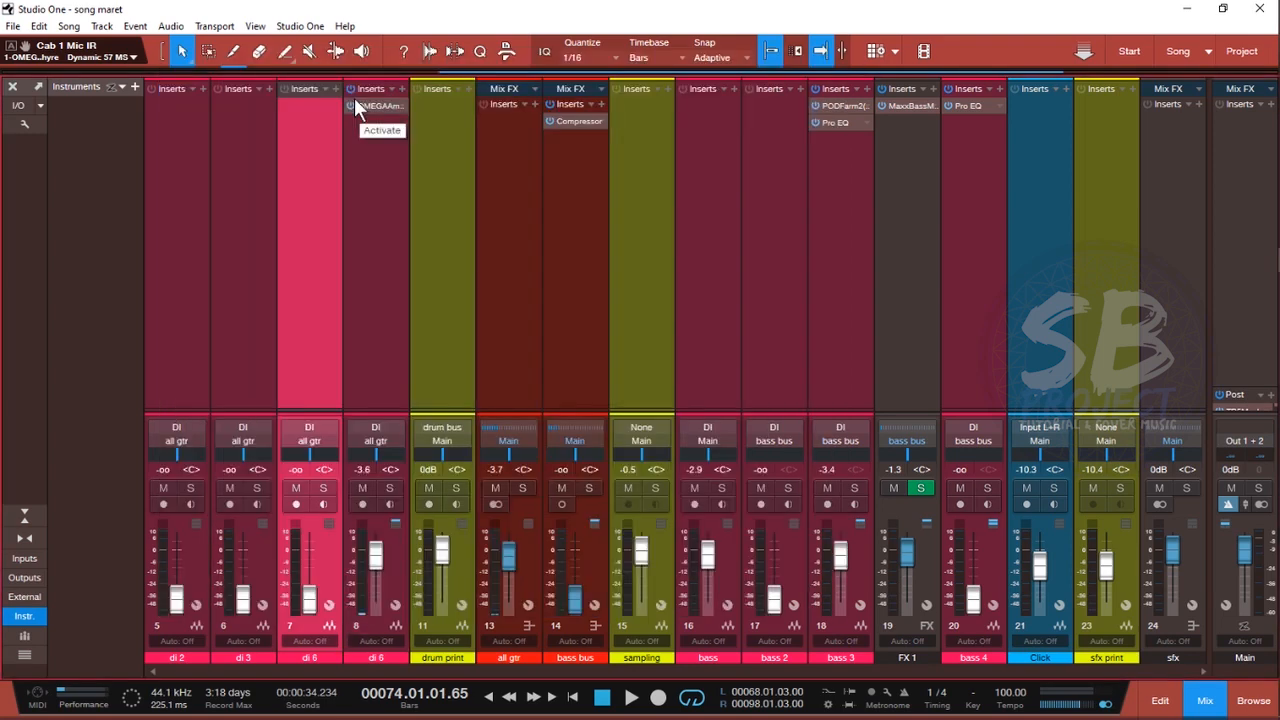
{"action": "double_click", "coordinate": [373, 104]}
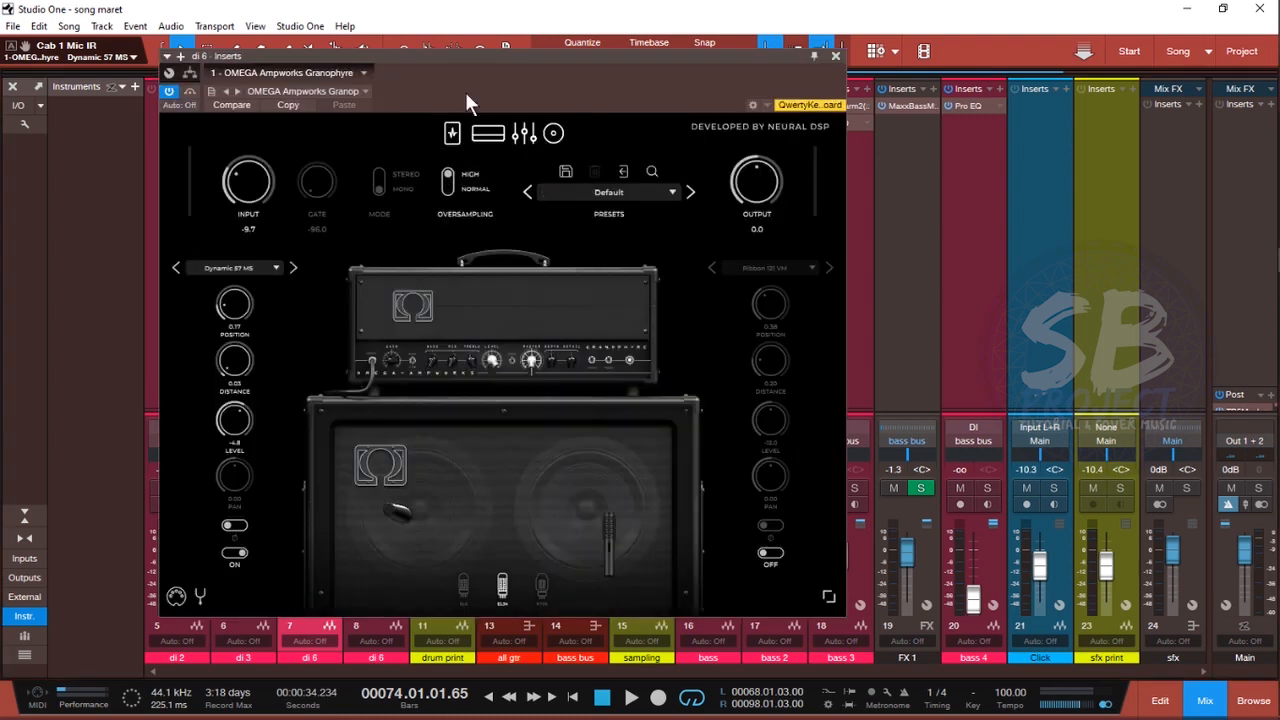
{"action": "left_click", "coordinate": [835, 56]}
{"action": "left_click", "coordinate": [836, 55]}
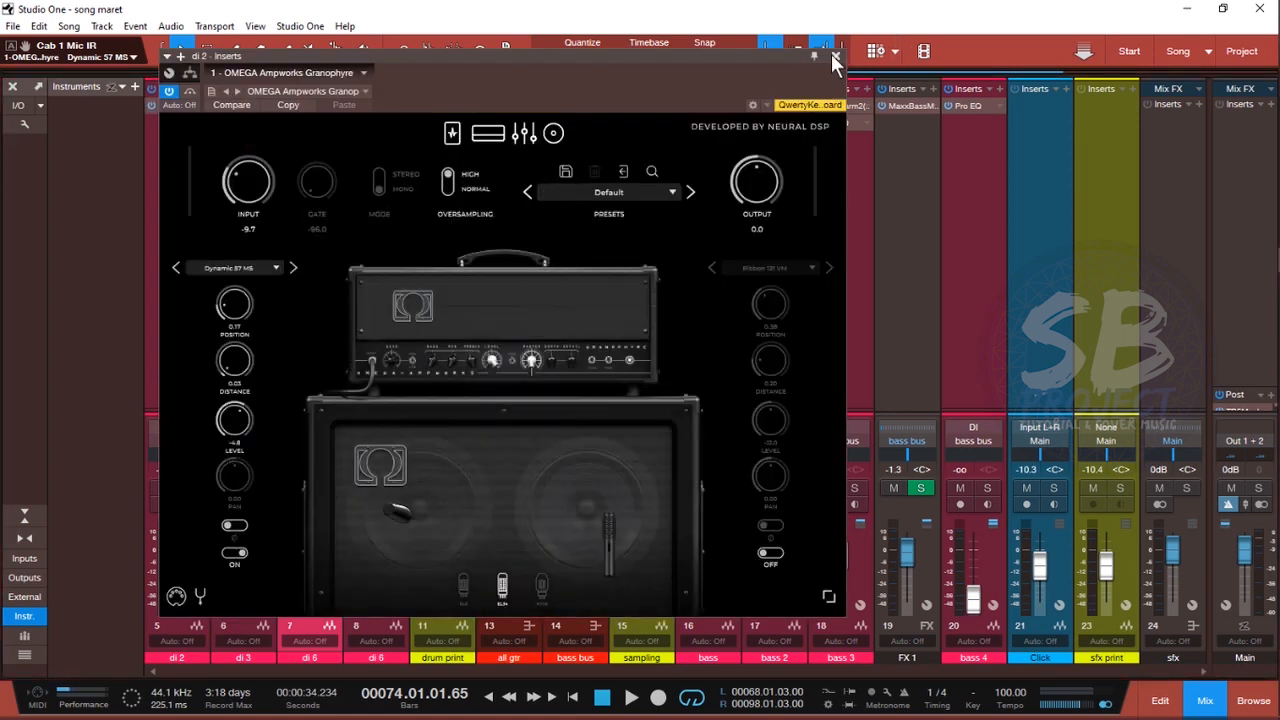
{"action": "left_click", "coordinate": [836, 57]}
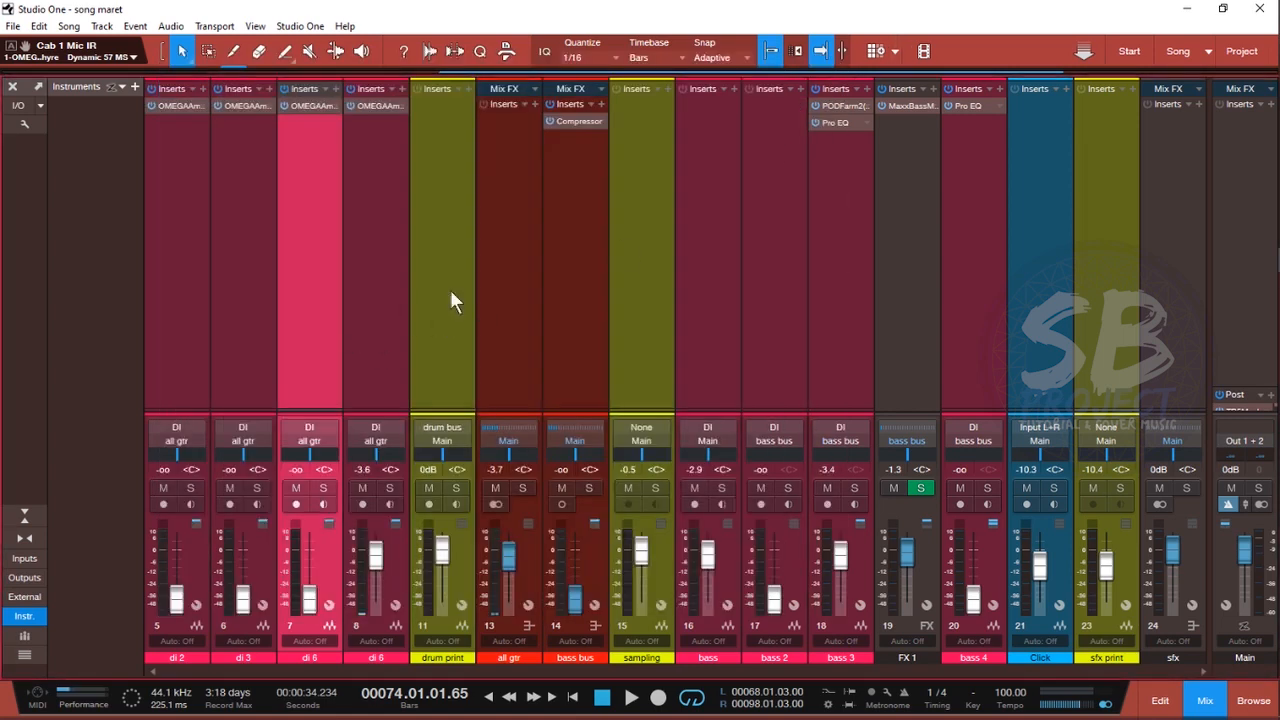
Step: In the arrangement, raise the volume of the track 7 di 6 guitar to -7.1
{"action": "key", "text": "F3"}
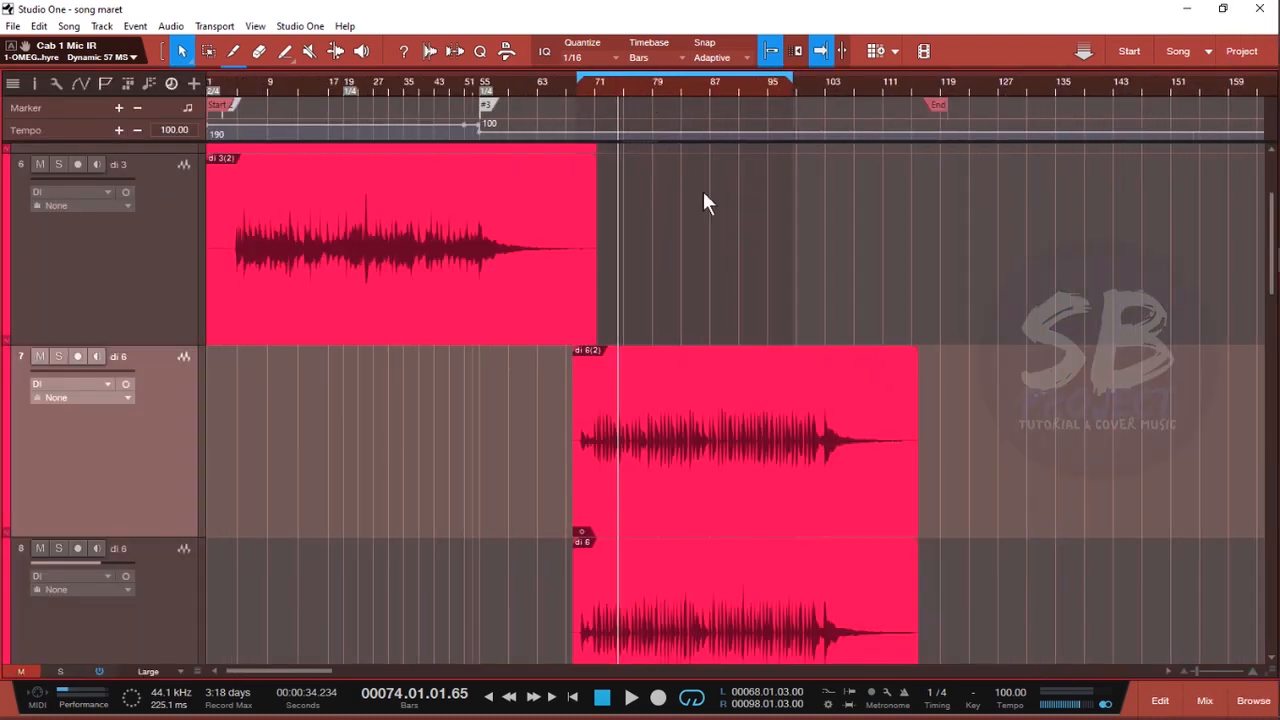
{"action": "scroll", "coordinate": [955, 451], "scroll_direction": "down", "scroll_amount": 3}
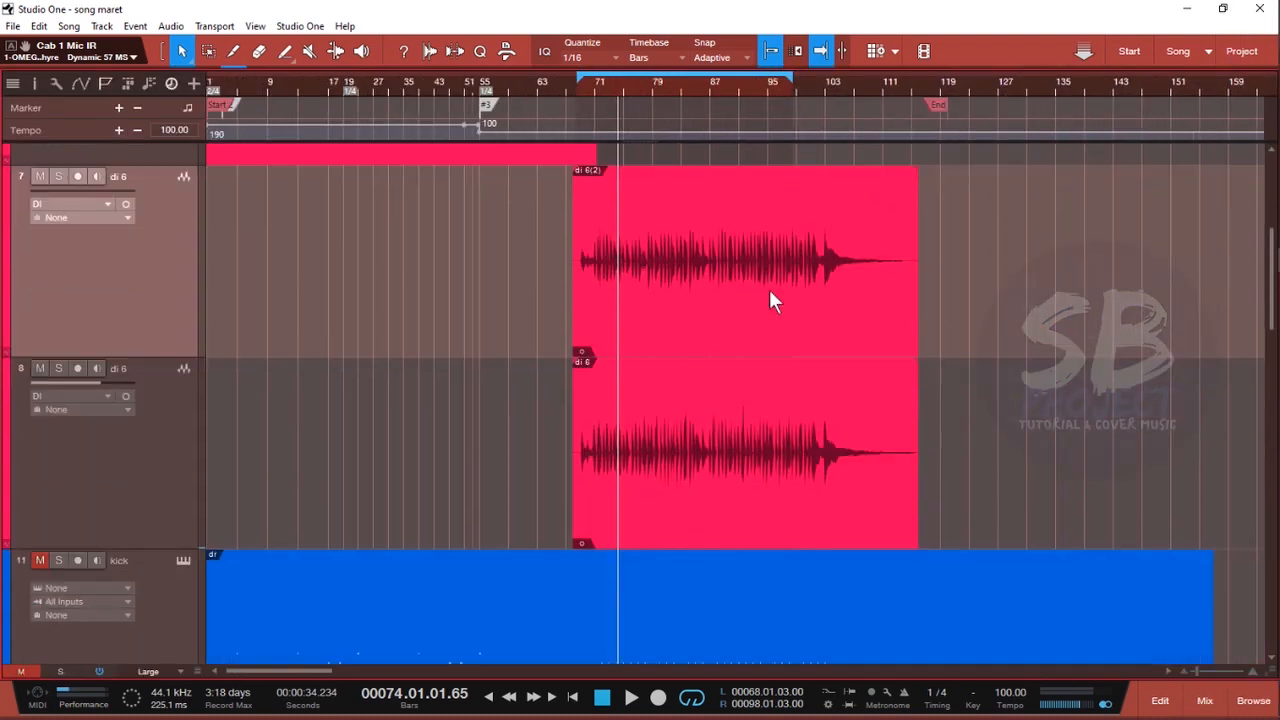
{"action": "left_click", "coordinate": [740, 408]}
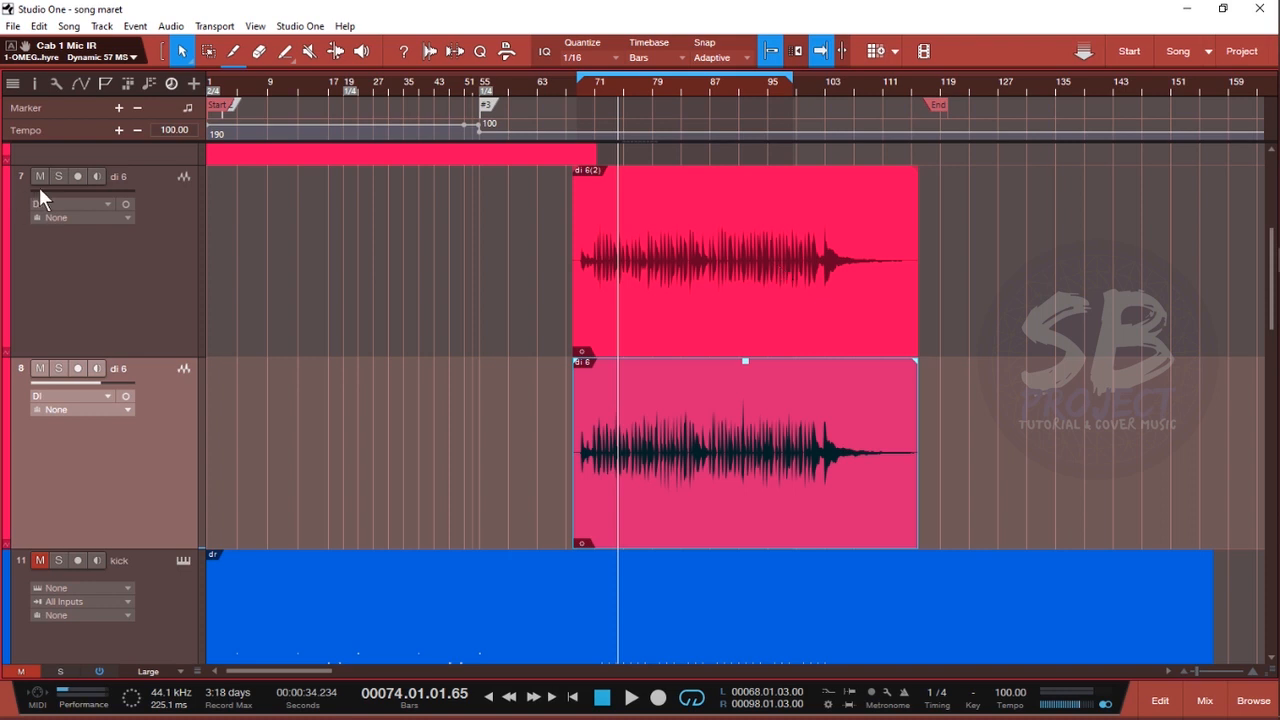
{"action": "left_click_drag", "start_coordinate": [39, 190], "coordinate": [104, 190]}
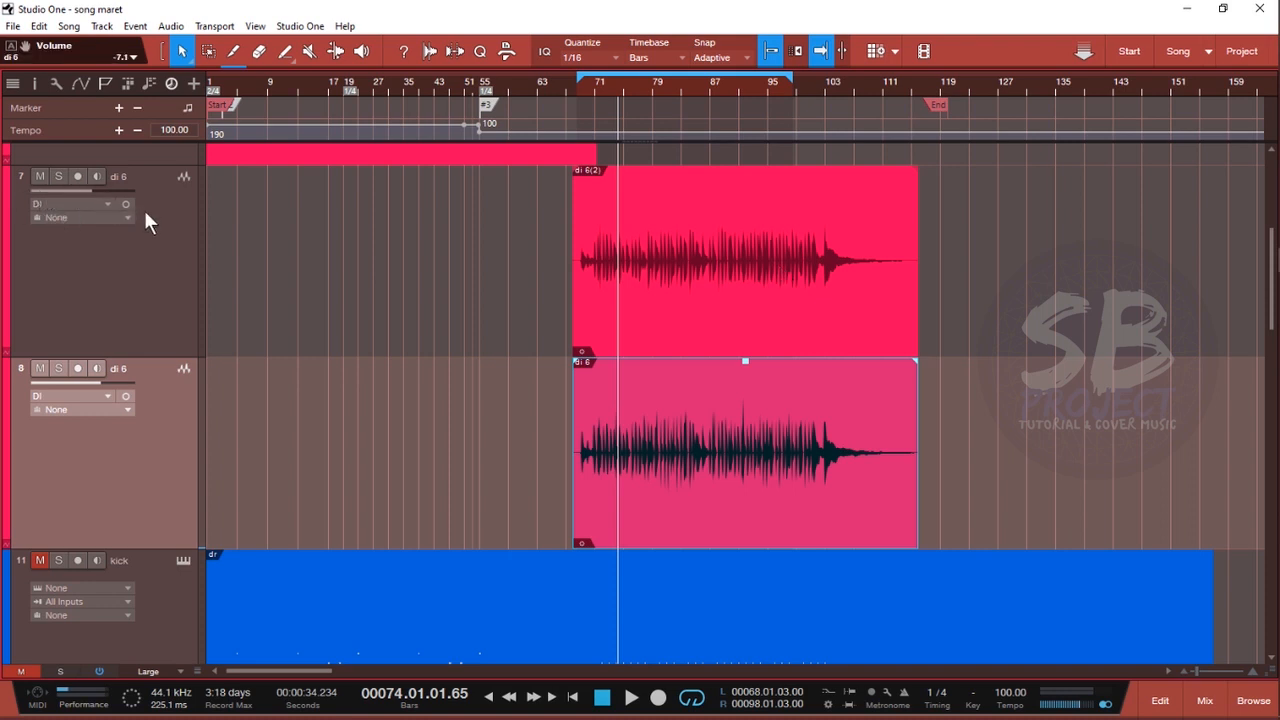
{"action": "left_click", "coordinate": [149, 213]}
Step: Bypass the inserts on the track 7 di 6 channel and lower its volume to minus infinity
{"action": "key", "text": "F3"}
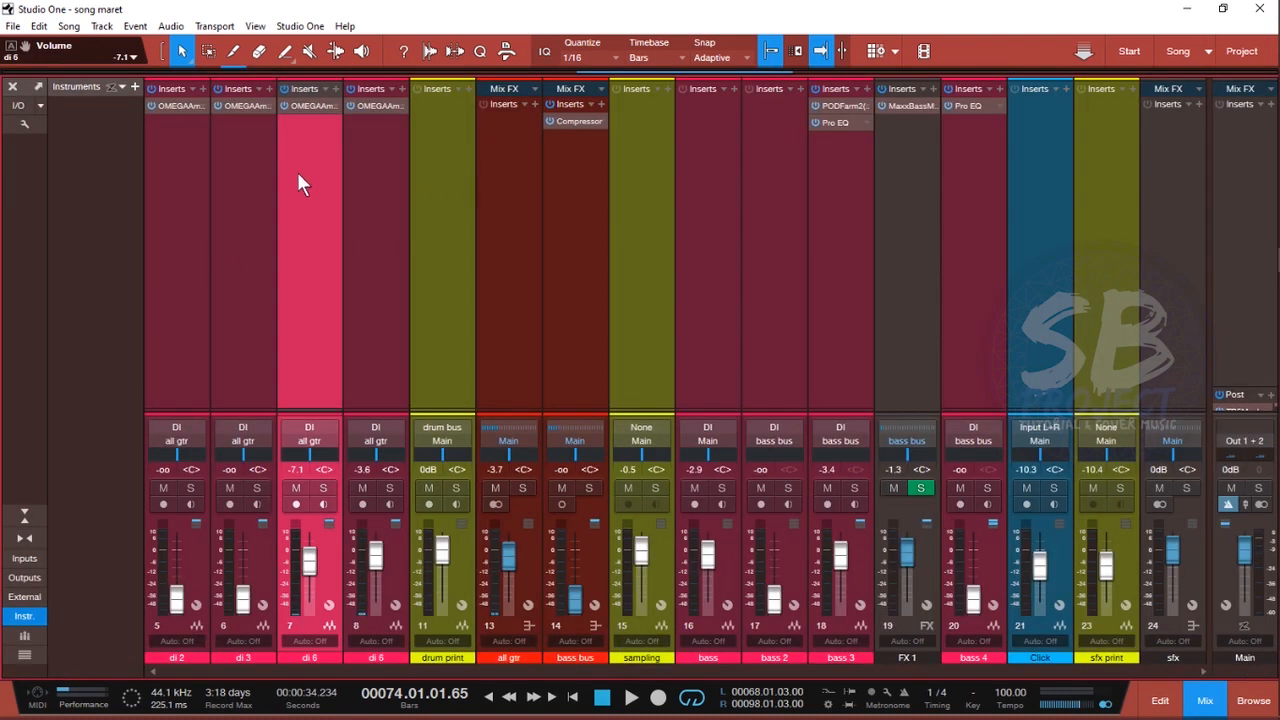
{"action": "left_click", "coordinate": [283, 92]}
{"action": "left_click", "coordinate": [12, 88]}
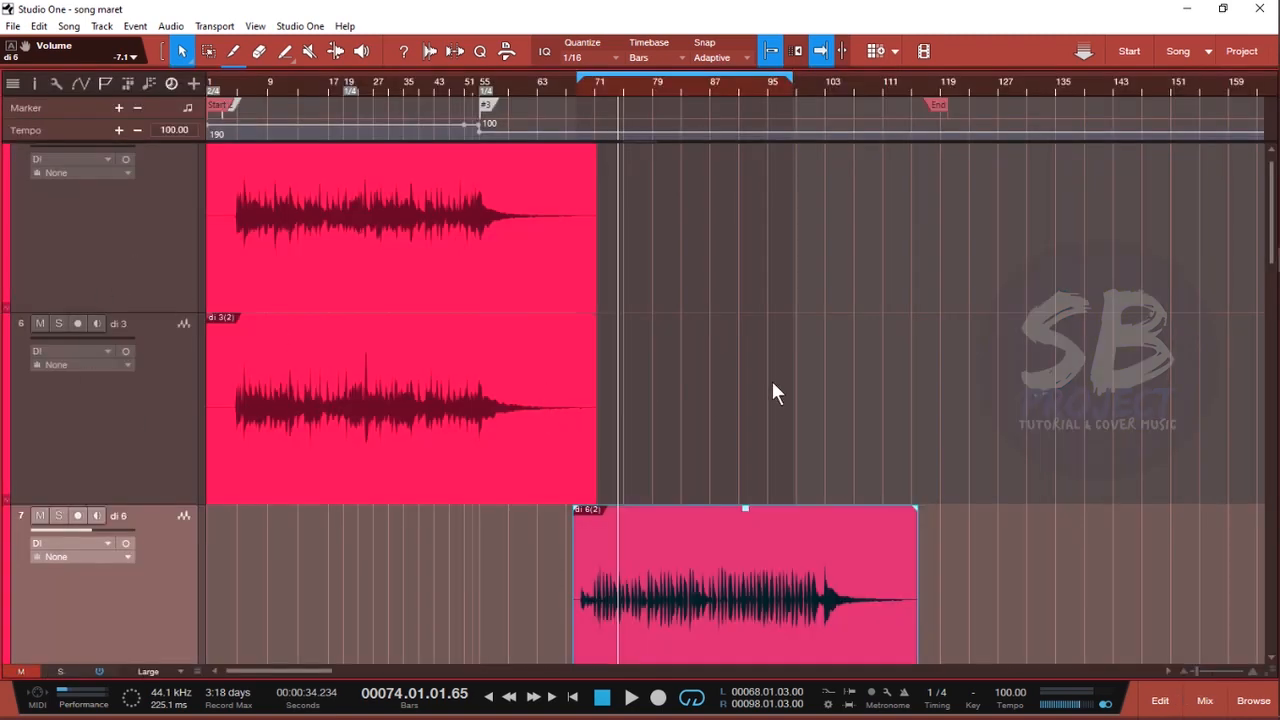
{"action": "scroll", "coordinate": [716, 410], "scroll_direction": "down", "scroll_amount": 3}
{"action": "left_click_drag", "start_coordinate": [92, 290], "coordinate": [29, 291]}
Step: Duplicate the track 8 di 6 guitar completely, including its plug-in, and select both tracks' clips
{"action": "scroll", "coordinate": [337, 517], "scroll_direction": "down", "scroll_amount": 3}
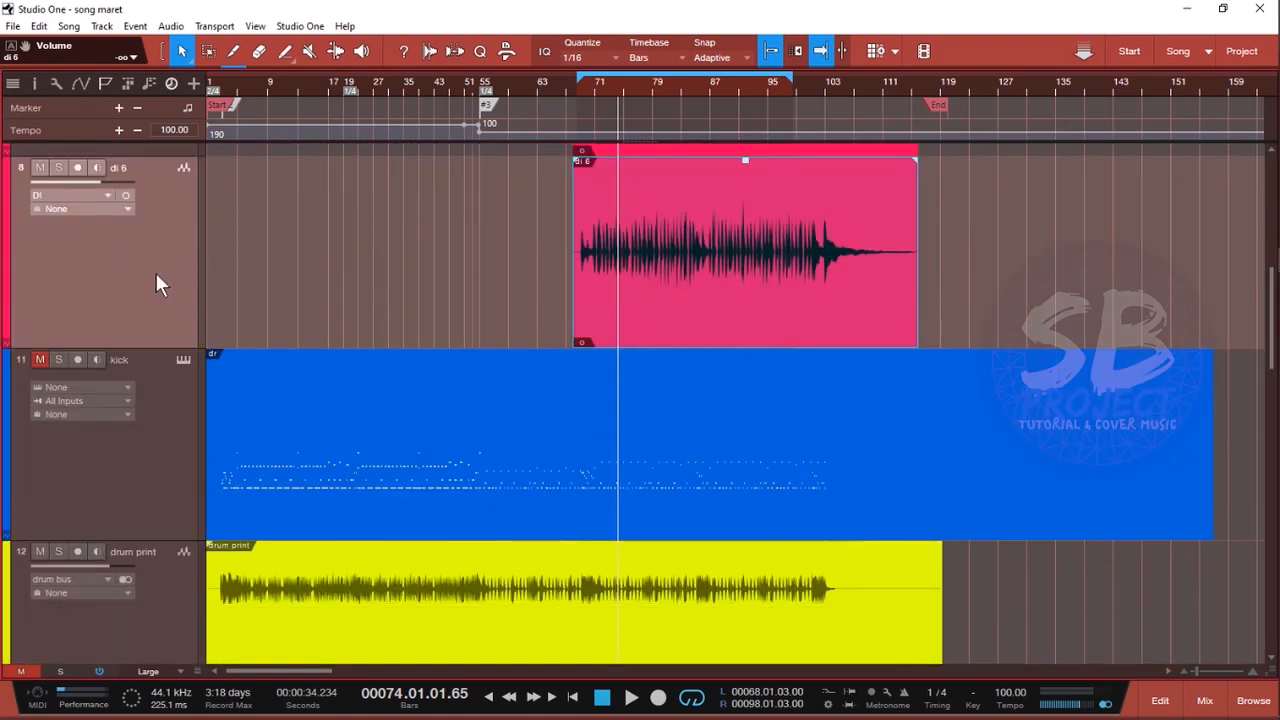
{"action": "right_click", "coordinate": [155, 282]}
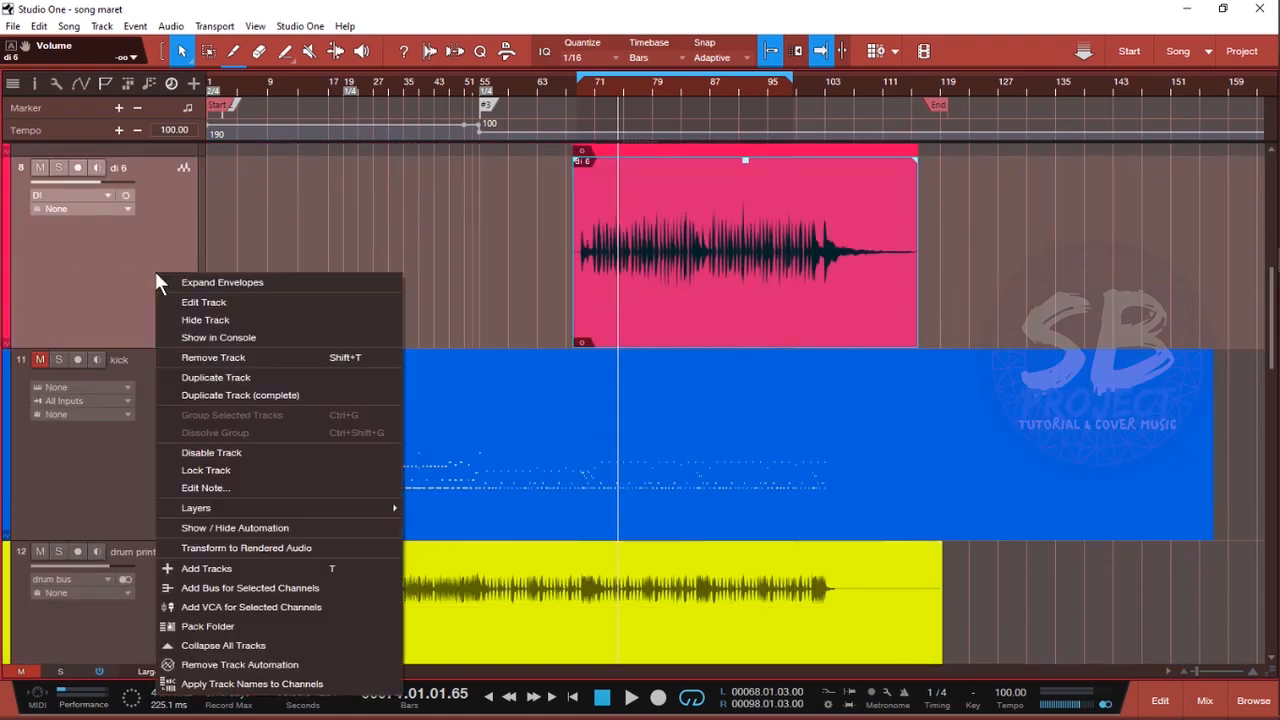
{"action": "left_click", "coordinate": [235, 395]}
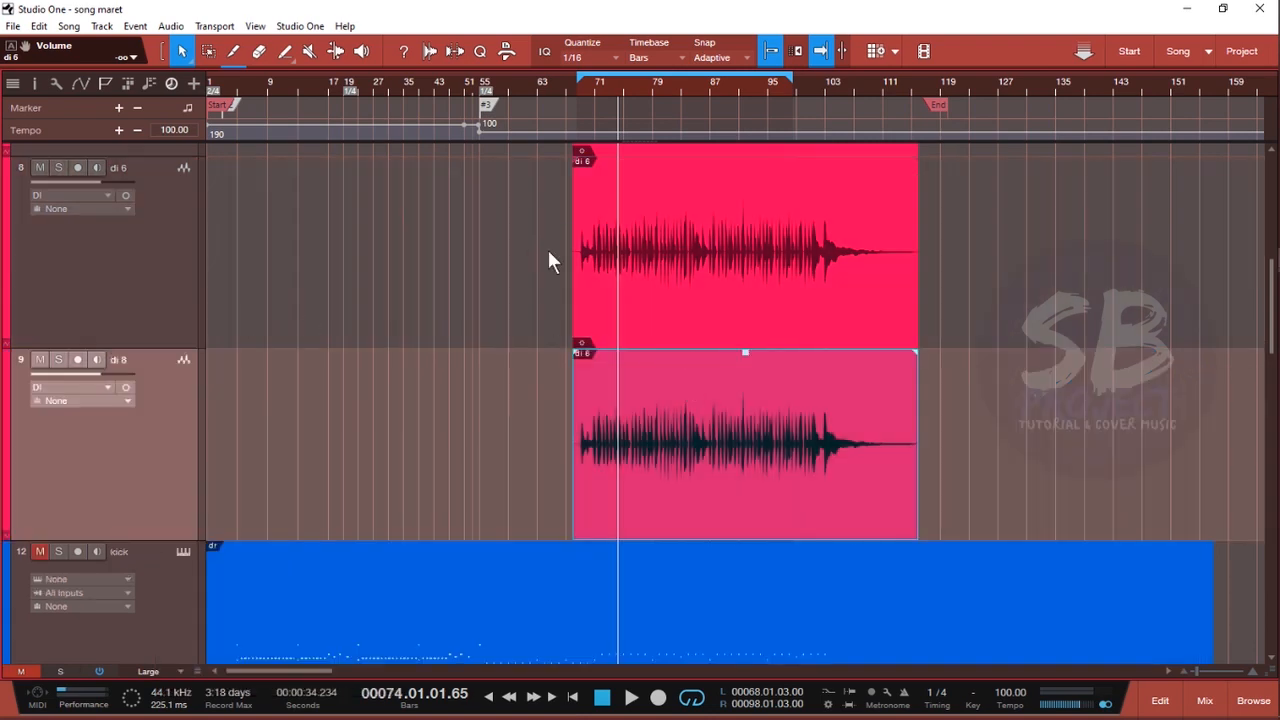
{"action": "left_click_drag", "start_coordinate": [467, 276], "coordinate": [811, 452]}
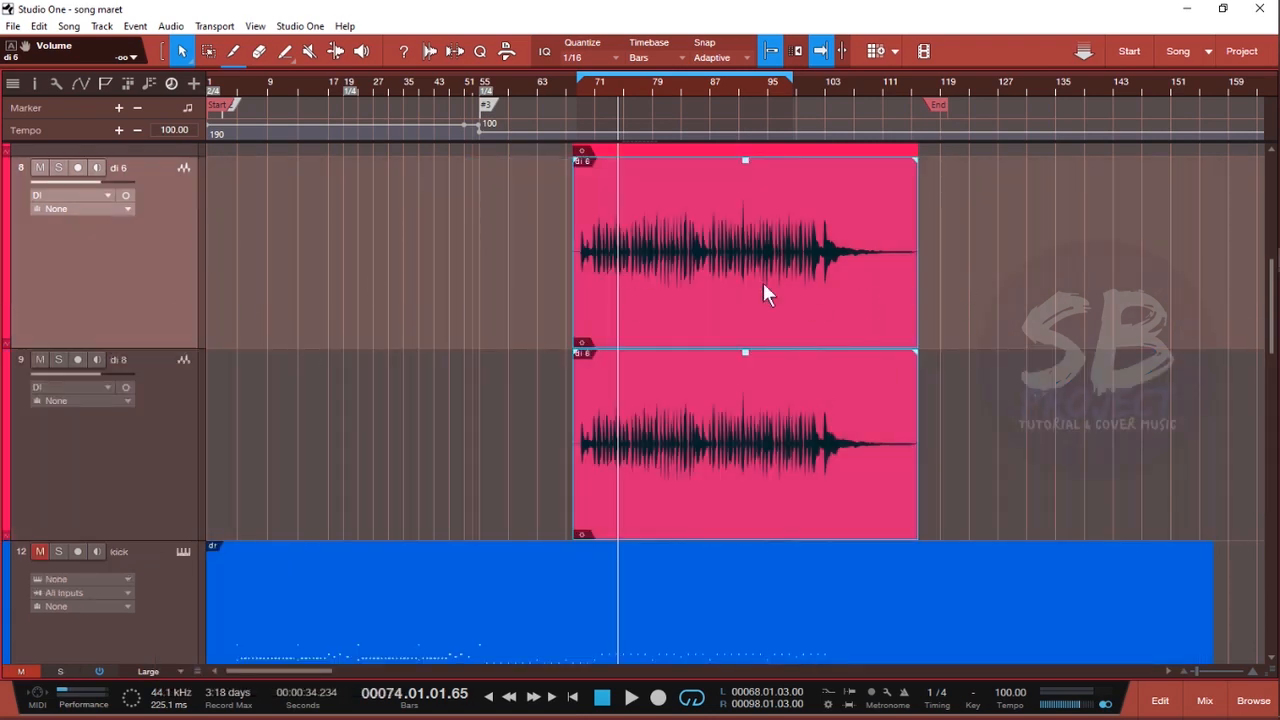
{"action": "left_click_drag", "start_coordinate": [639, 79], "coordinate": [484, 84]}
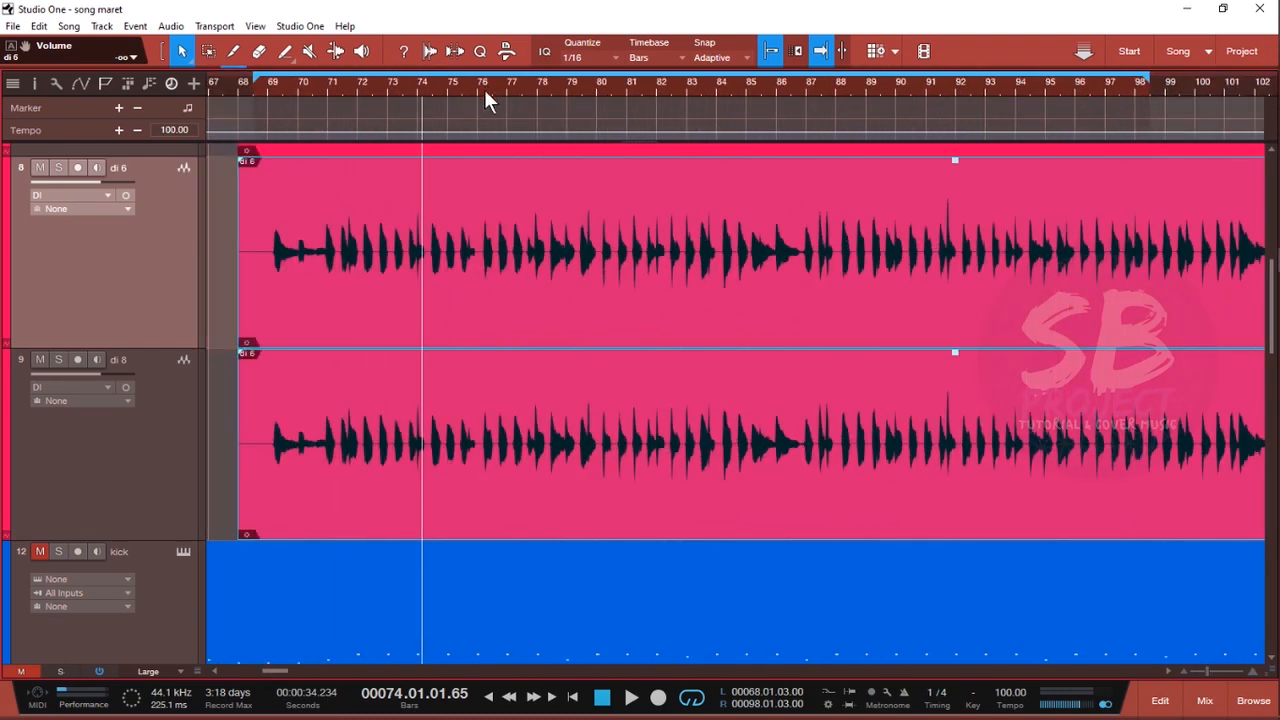
Step: Pan track 8 di 6 hard left and di 8 hard right with their inserts active, and audition the mix
{"action": "key", "text": "F3"}
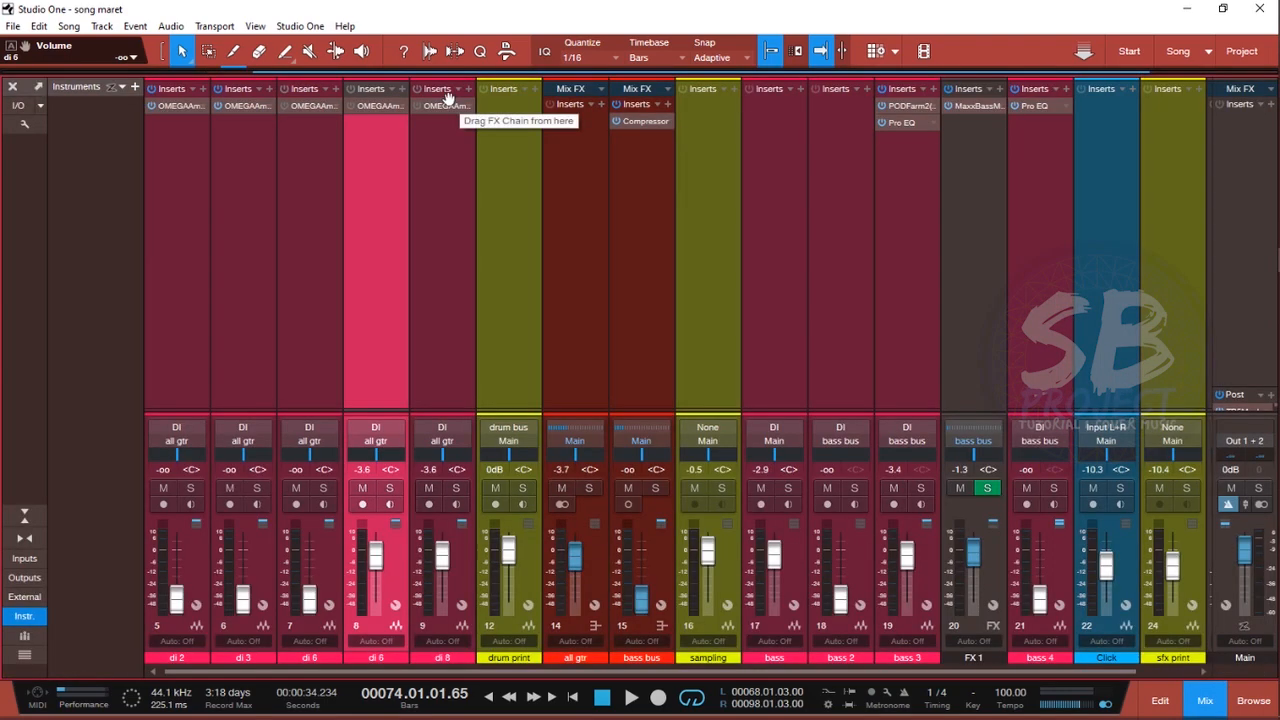
{"action": "key", "text": "Left"}
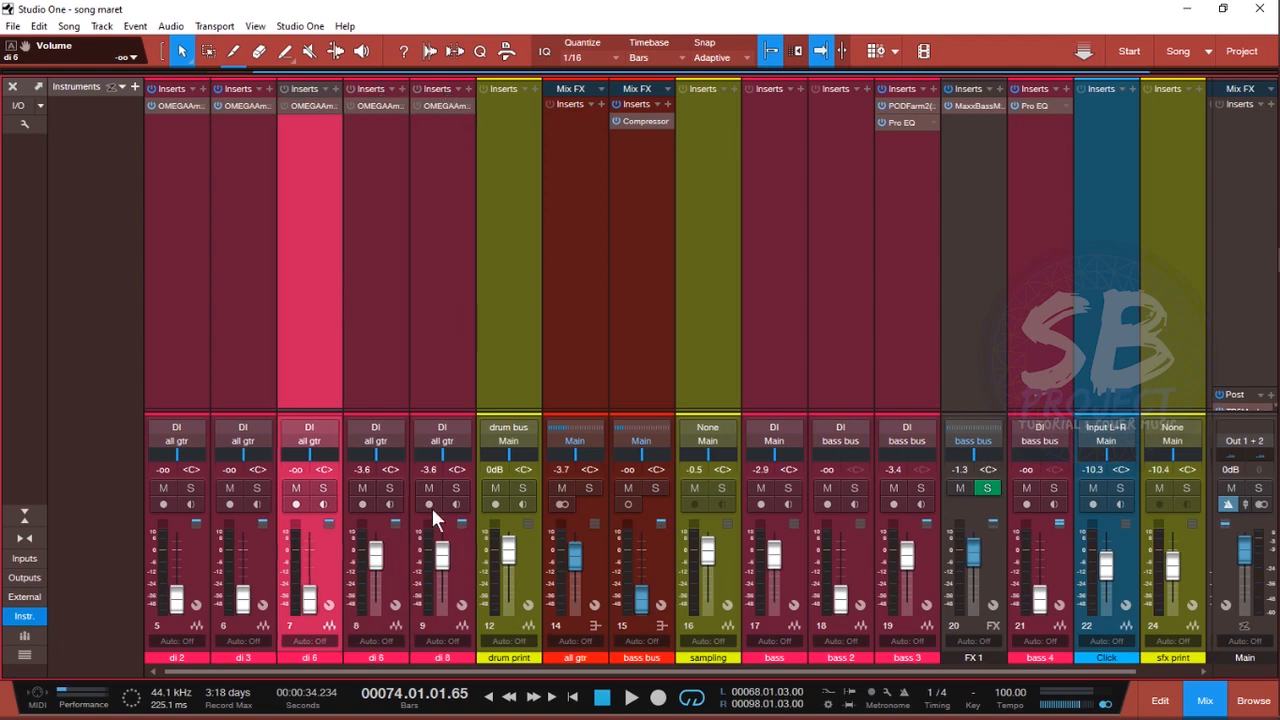
{"action": "left_click_drag", "start_coordinate": [371, 457], "coordinate": [300, 457]}
{"action": "left_click_drag", "start_coordinate": [443, 455], "coordinate": [535, 270]}
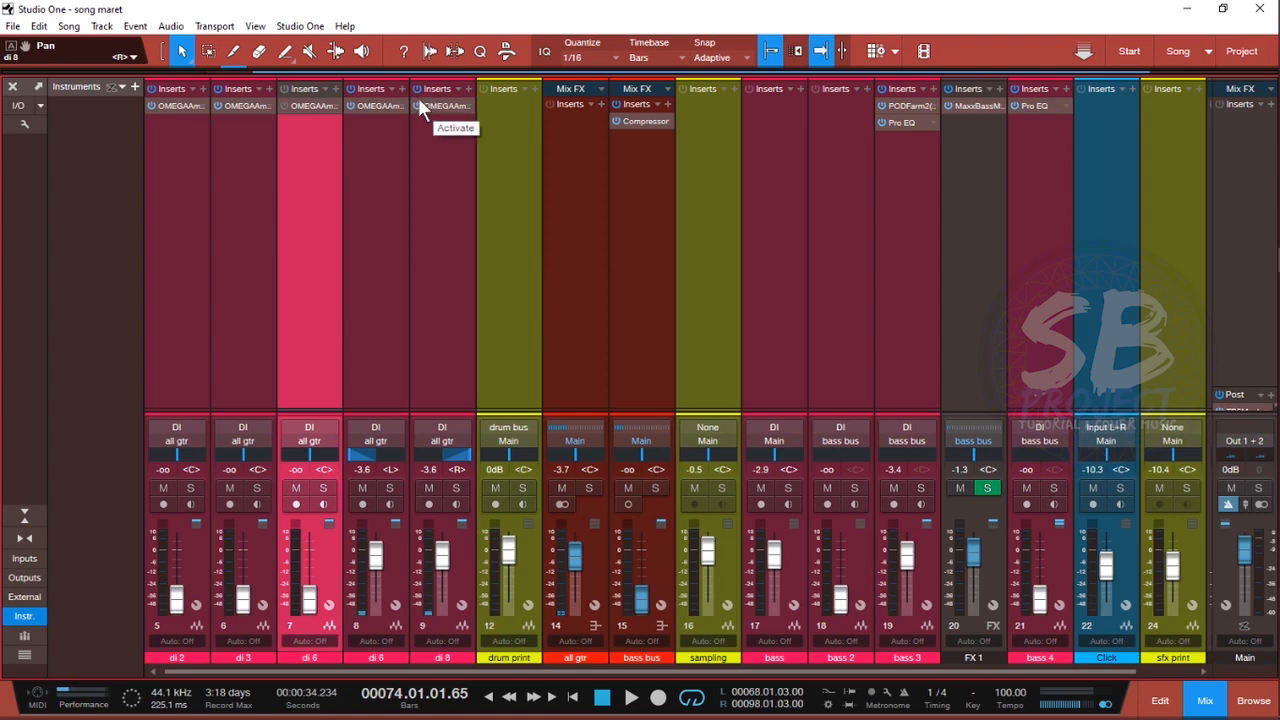
{"action": "key", "text": "space"}
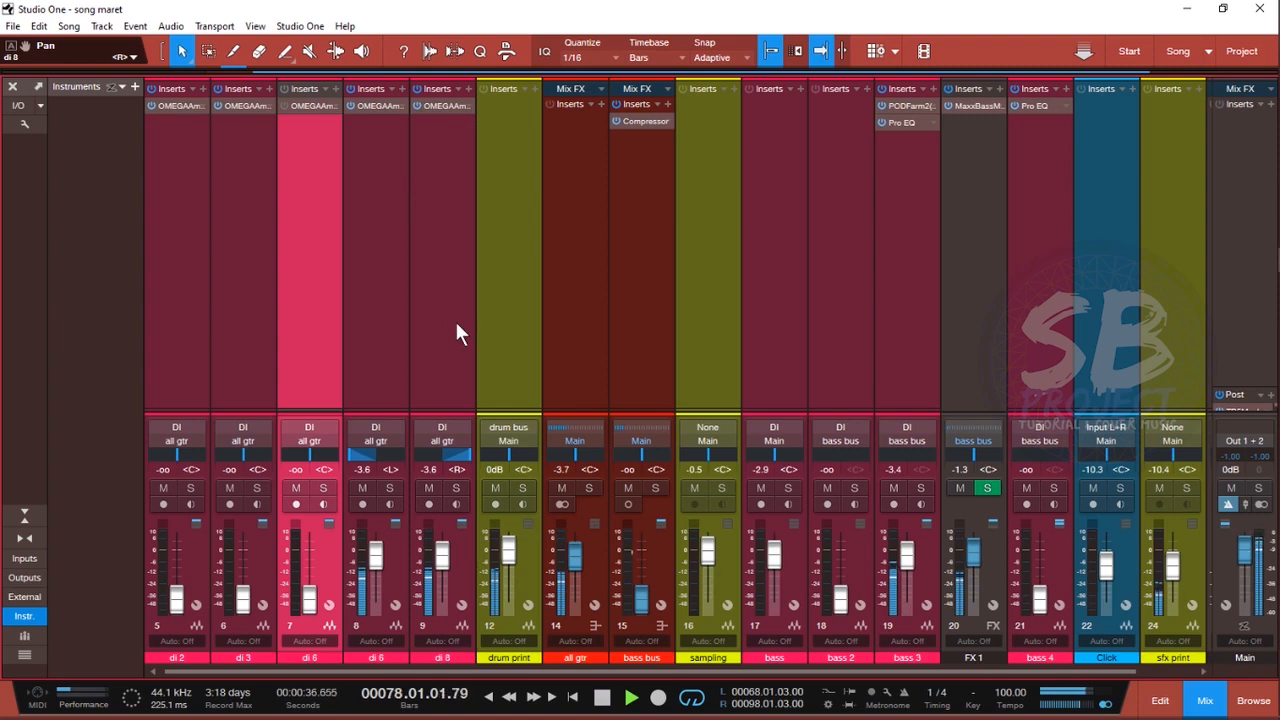
{"action": "key", "text": "space"}
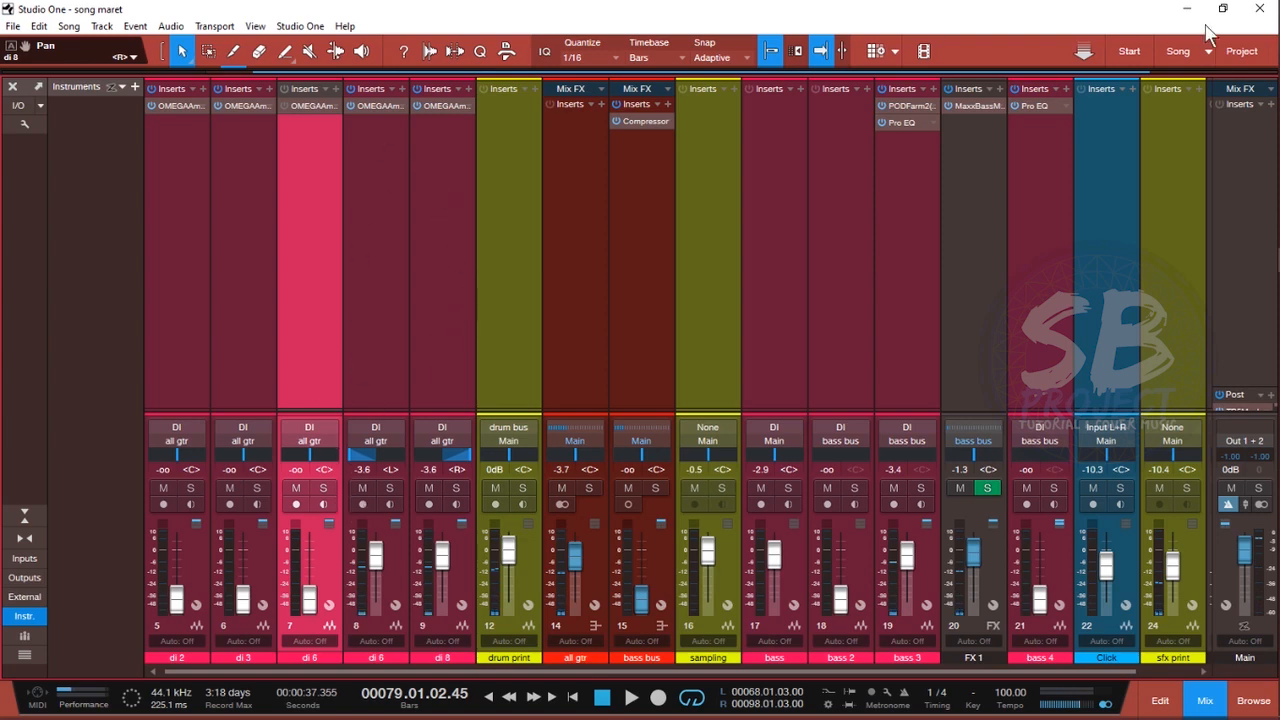
Step: Compare the guitar clips on tracks 7, 8 and 9 in the arrangement by examining their waveforms
{"action": "left_click", "coordinate": [13, 87]}
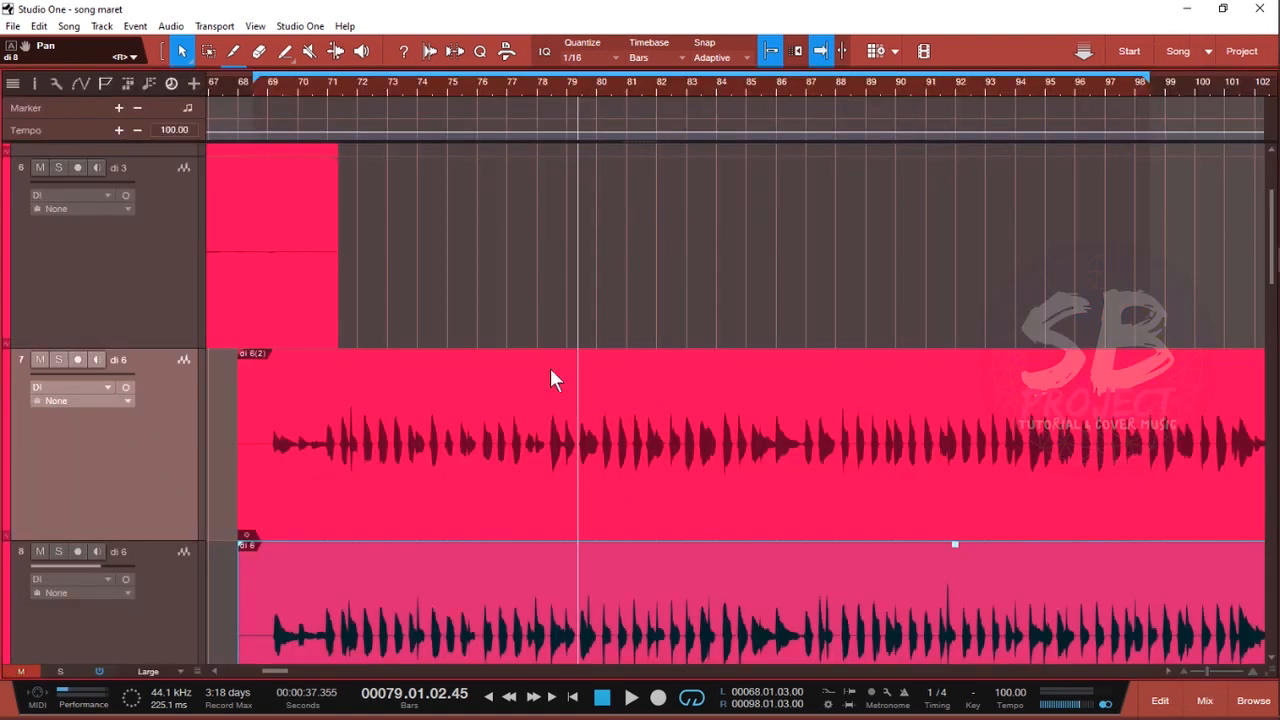
{"action": "scroll", "coordinate": [550, 495], "scroll_direction": "down", "scroll_amount": 3}
{"action": "left_click", "coordinate": [454, 266]}
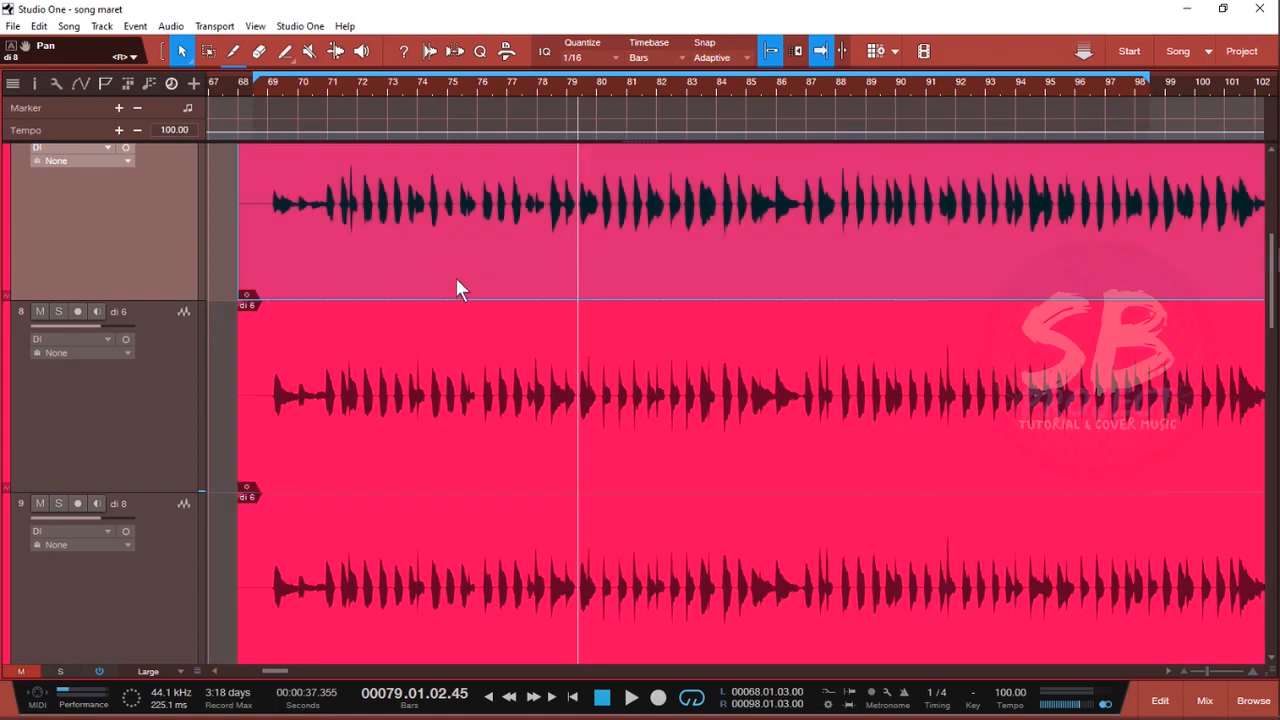
{"action": "scroll", "coordinate": [465, 395], "scroll_direction": "down", "scroll_amount": 3}
{"action": "left_click", "coordinate": [437, 188]}
{"action": "left_click", "coordinate": [477, 371]}
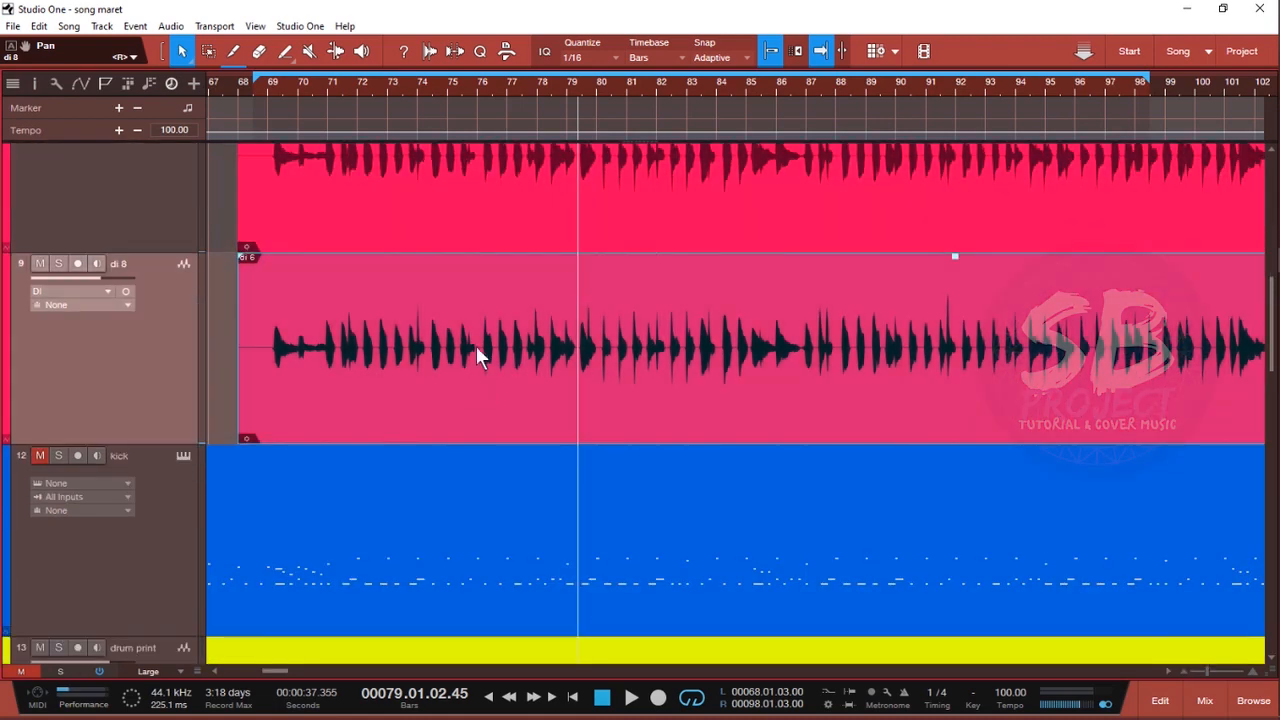
{"action": "left_click", "coordinate": [455, 215]}
{"action": "scroll", "coordinate": [495, 331], "scroll_direction": "up", "scroll_amount": 3}
{"action": "left_click", "coordinate": [494, 262]}
{"action": "left_click", "coordinate": [501, 317]}
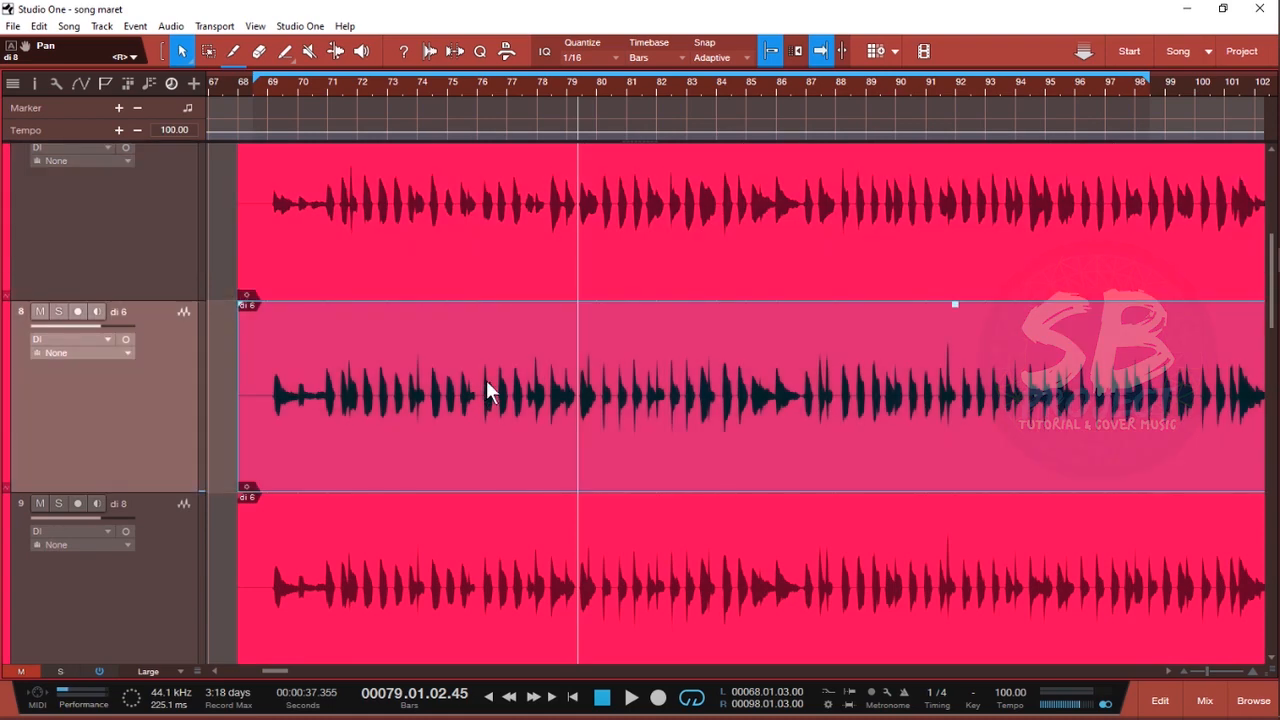
{"action": "left_click", "coordinate": [85, 517]}
{"action": "scroll", "coordinate": [237, 414], "scroll_direction": "up", "scroll_amount": 4}
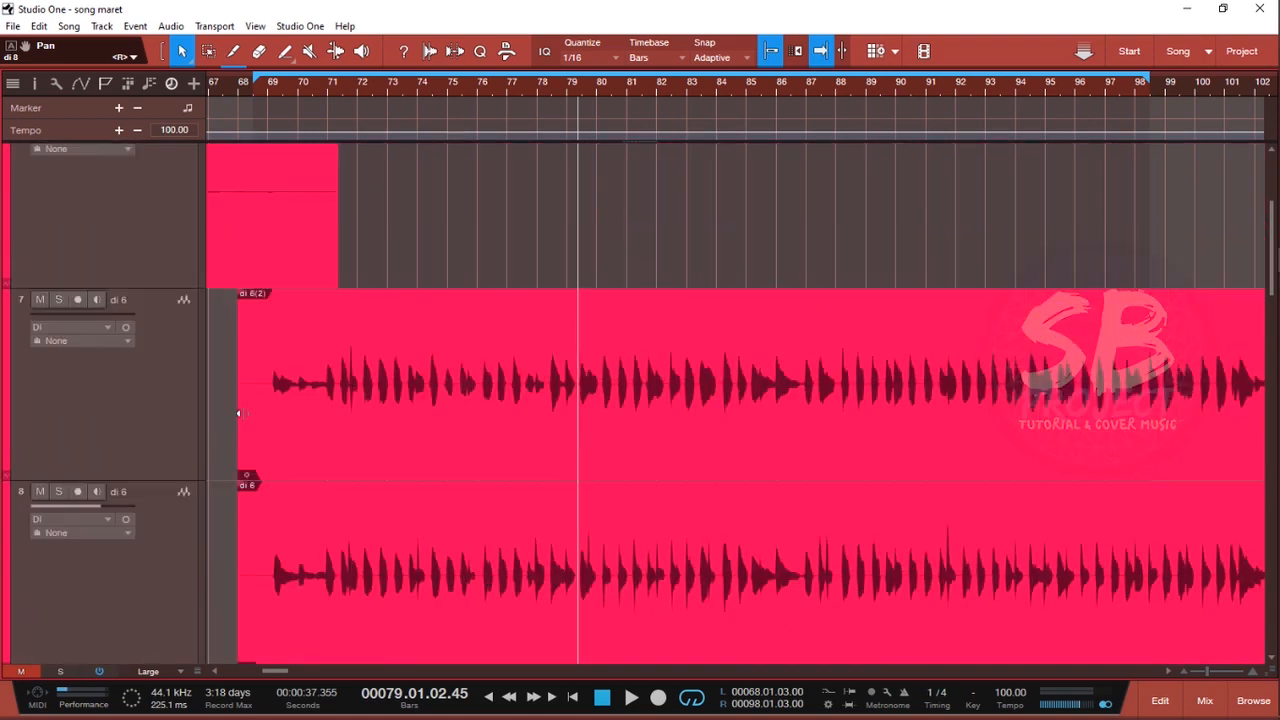
{"action": "left_click", "coordinate": [240, 436]}
{"action": "scroll", "coordinate": [237, 450], "scroll_direction": "down", "scroll_amount": 3}
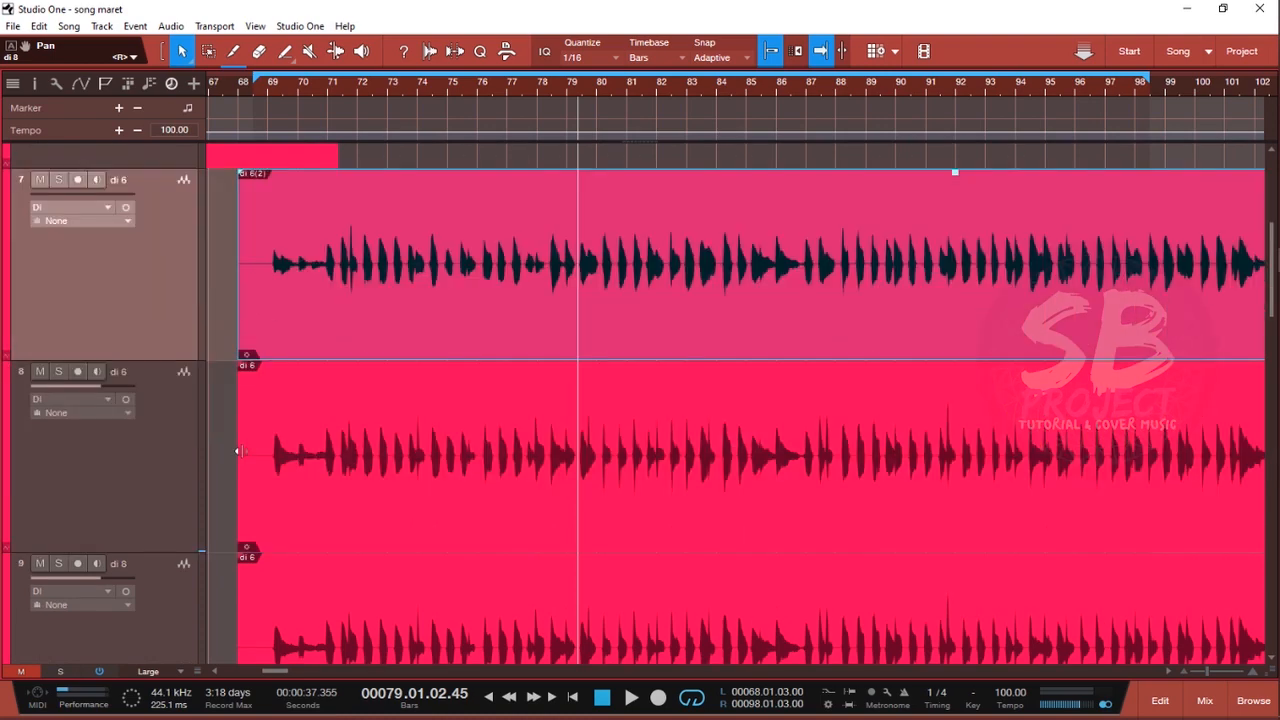
Step: Pan the track 7 di 6 channel hard left and set its volume to -3.6 dB
{"action": "scroll", "coordinate": [266, 414], "scroll_direction": "down", "scroll_amount": 3}
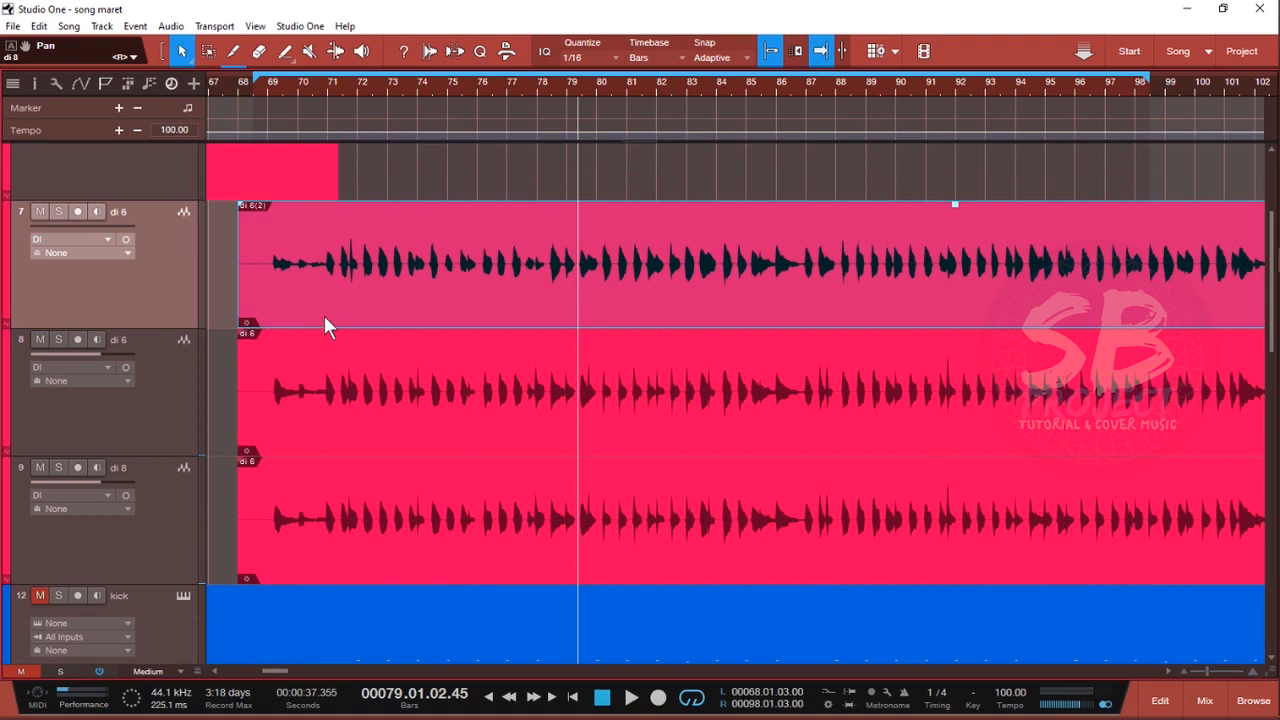
{"action": "key", "text": "F3"}
{"action": "left_click_drag", "start_coordinate": [312, 466], "coordinate": [170, 466]}
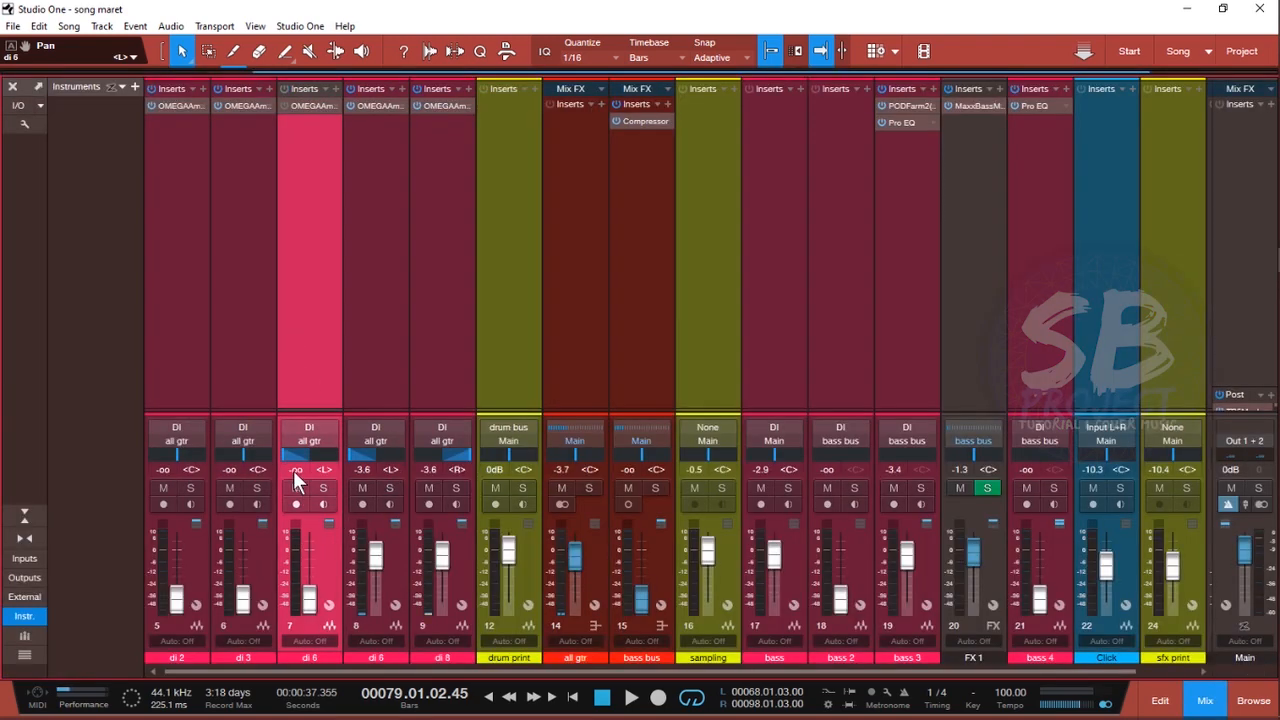
{"action": "type", "text": "-3.6"}
{"action": "key", "text": "Return"}
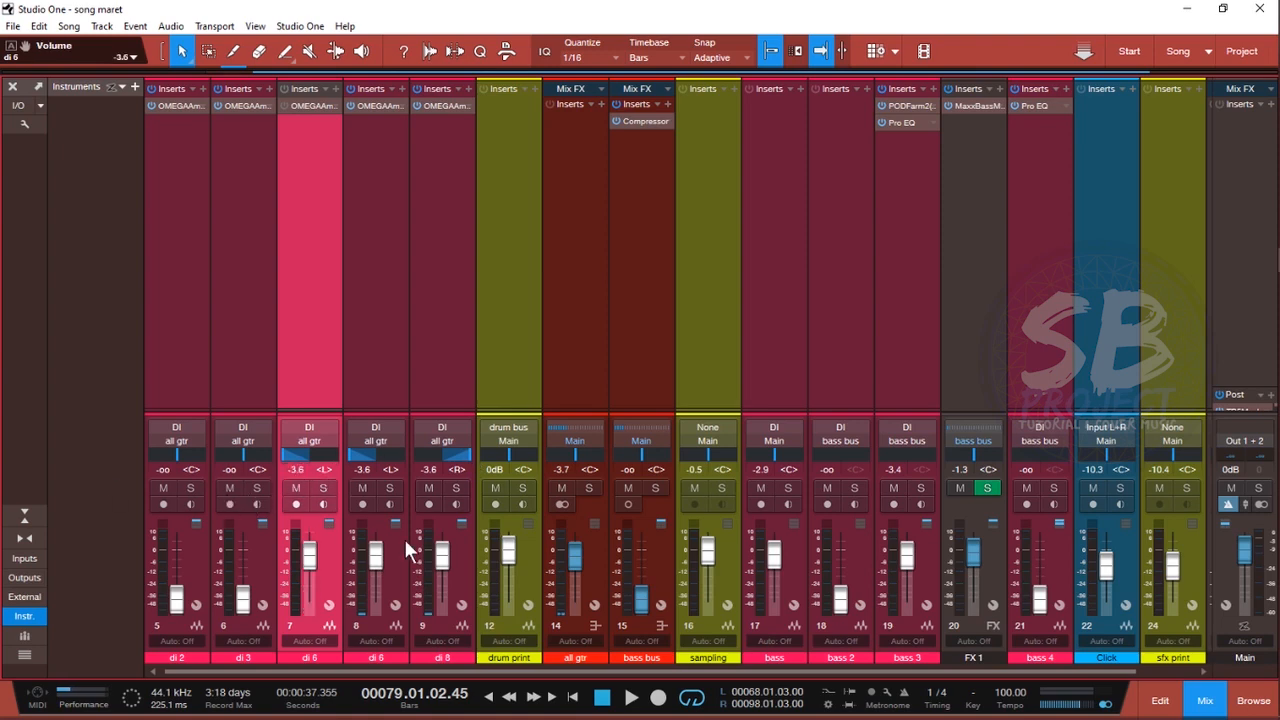
Step: Lower the track 8 di 6 channel to minus infinity and audition track 7 di 6 against di 8
{"action": "left_click", "coordinate": [404, 270]}
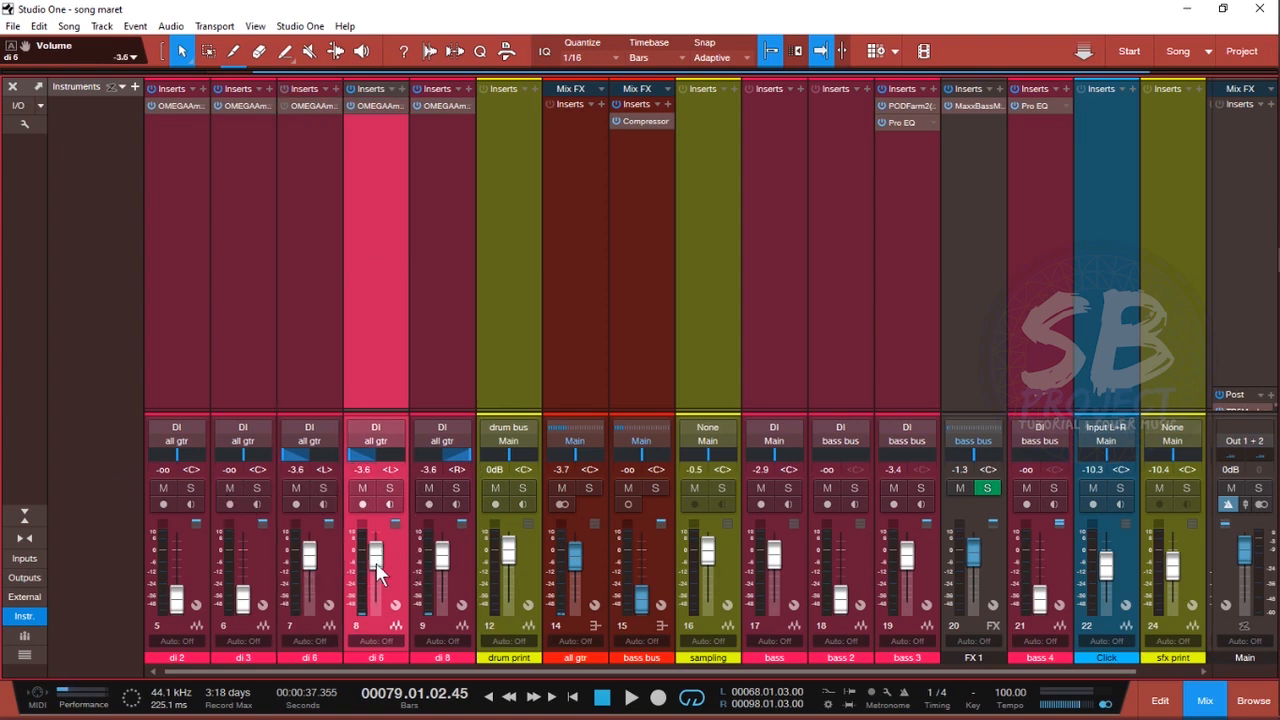
{"action": "left_click_drag", "start_coordinate": [374, 567], "coordinate": [396, 662]}
{"action": "key", "text": "space"}
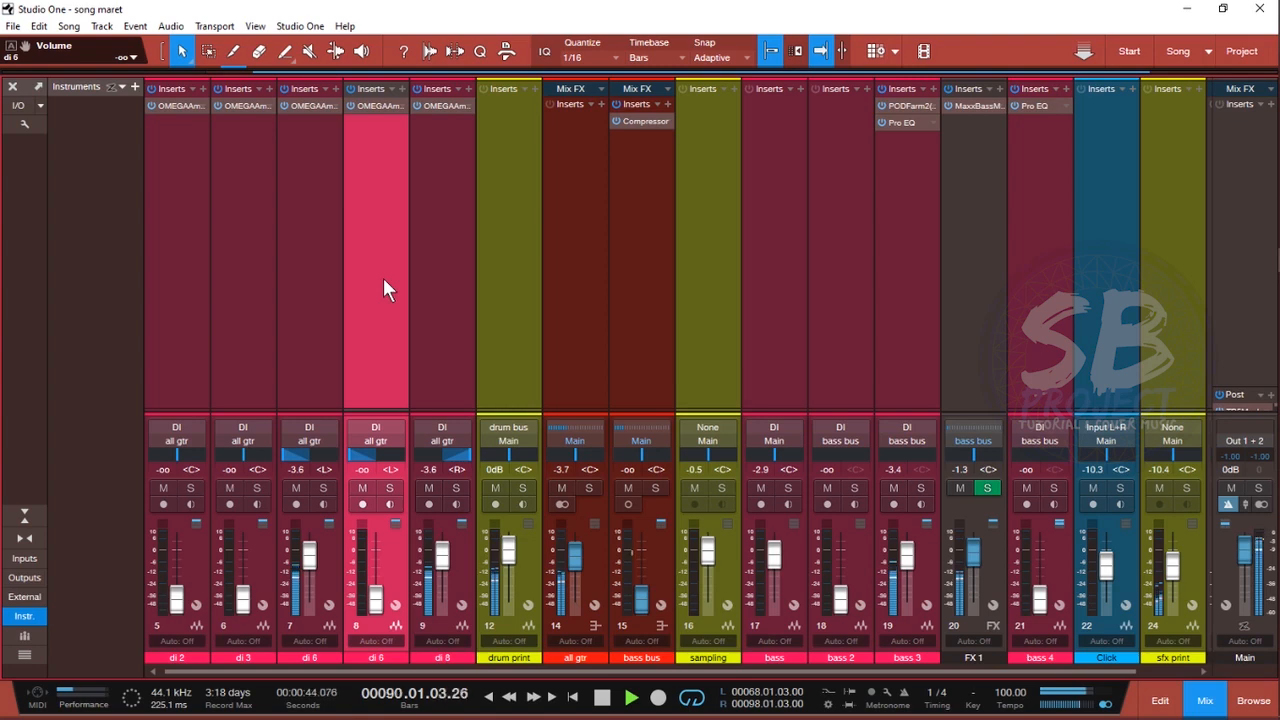
{"action": "key", "text": "space"}
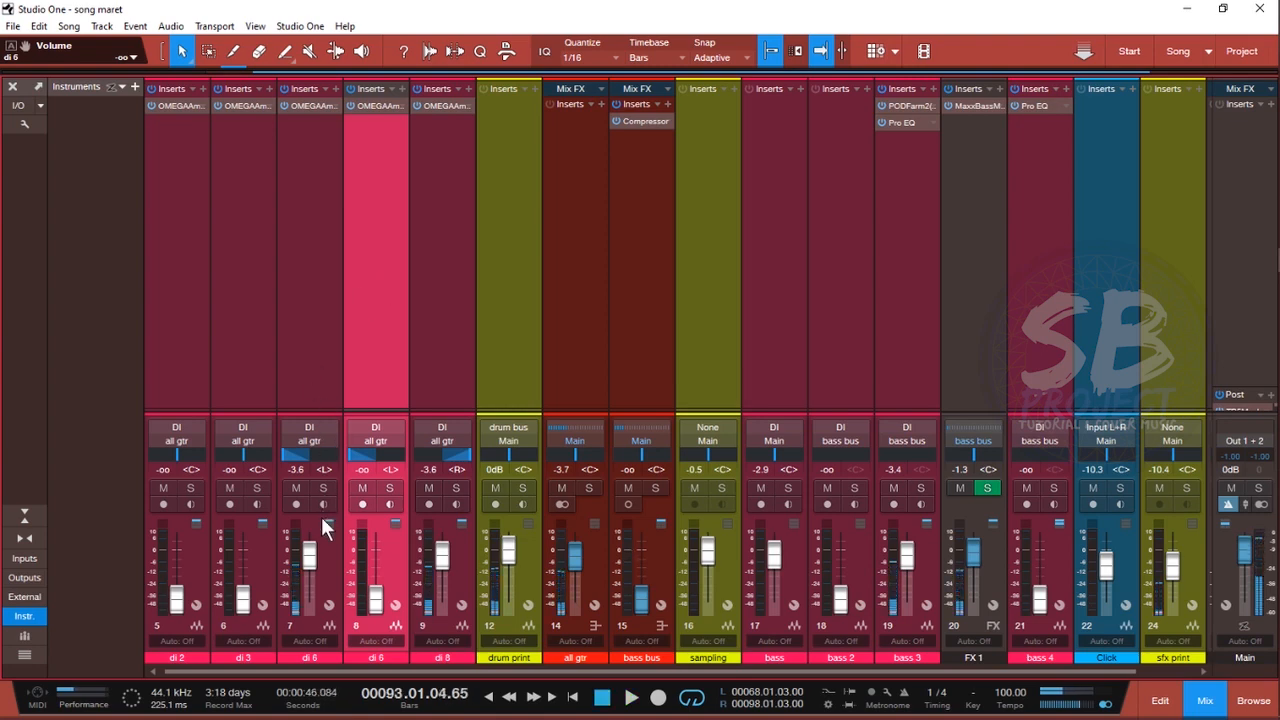
Step: Lower track 7 di 6 to minus infinity, set track 8 di 6 to -3.6 dB, and audition the duplicated pair
{"action": "left_click_drag", "start_coordinate": [309, 556], "coordinate": [309, 600]}
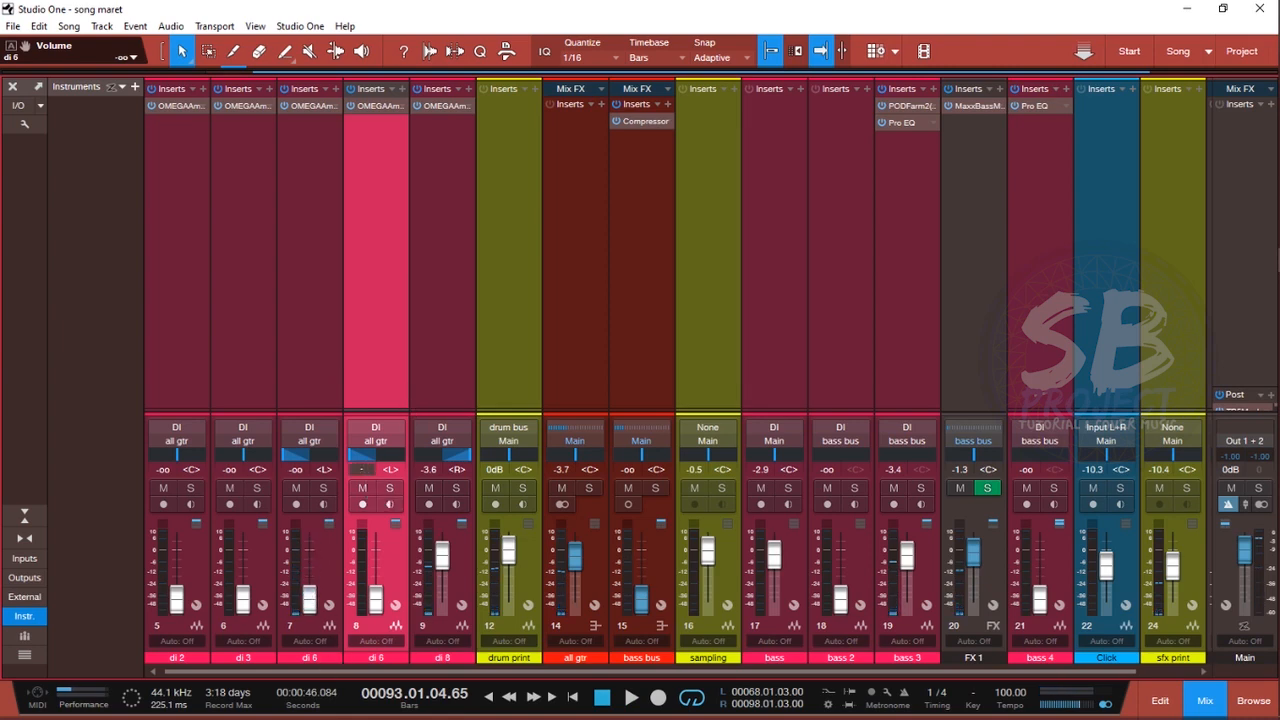
{"action": "type", "text": "-16"}
{"action": "key", "text": "BackSpace"}
{"action": "key", "text": "BackSpace"}
{"action": "type", "text": "3.6"}
{"action": "key", "text": "Return"}
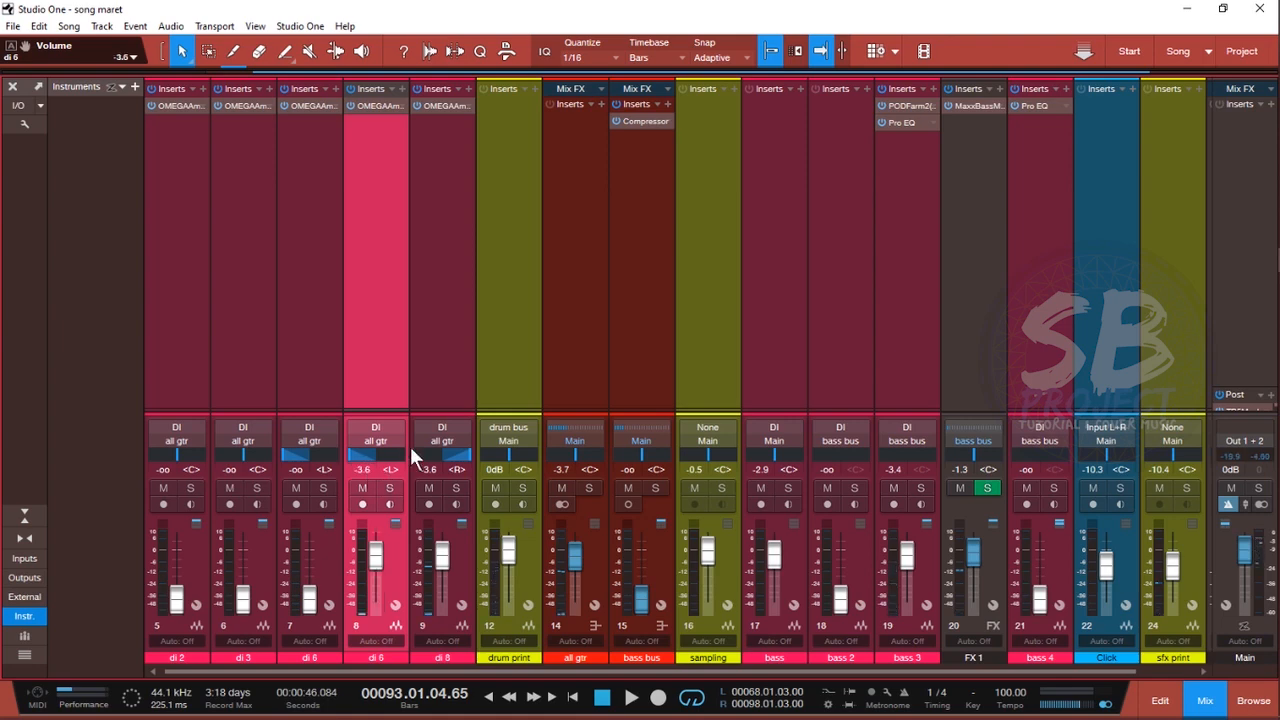
{"action": "key", "text": "space"}
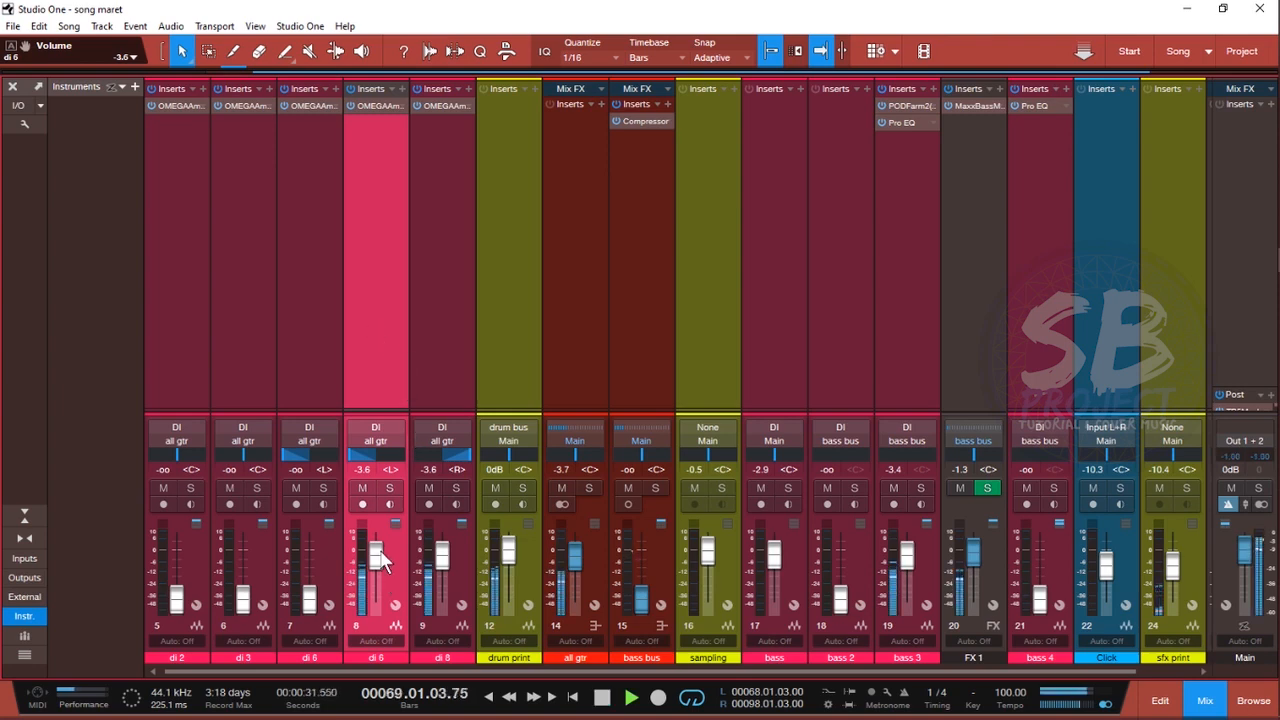
{"action": "key", "text": "space"}
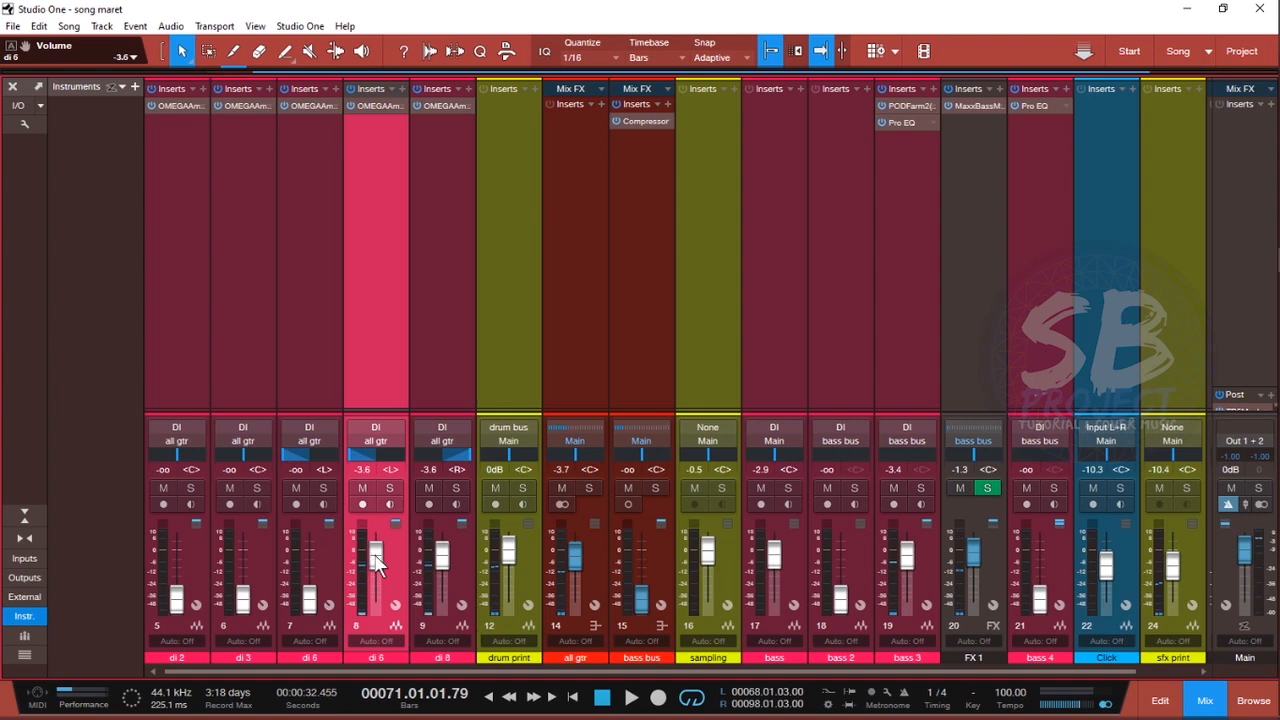
Step: Lower the volume of the track 8 di 6 channel to minus infinity
{"action": "left_click_drag", "start_coordinate": [376, 562], "coordinate": [399, 633]}
{"action": "left_click", "coordinate": [314, 225]}
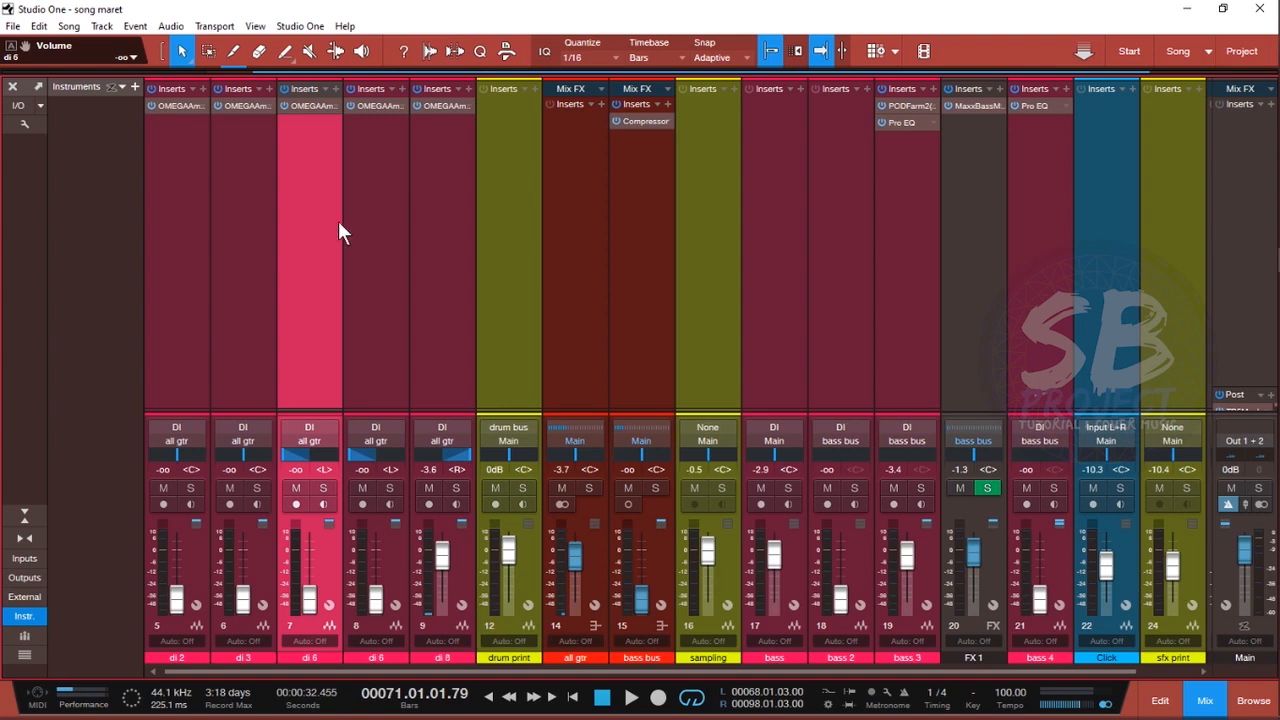
{"action": "left_click", "coordinate": [381, 240]}
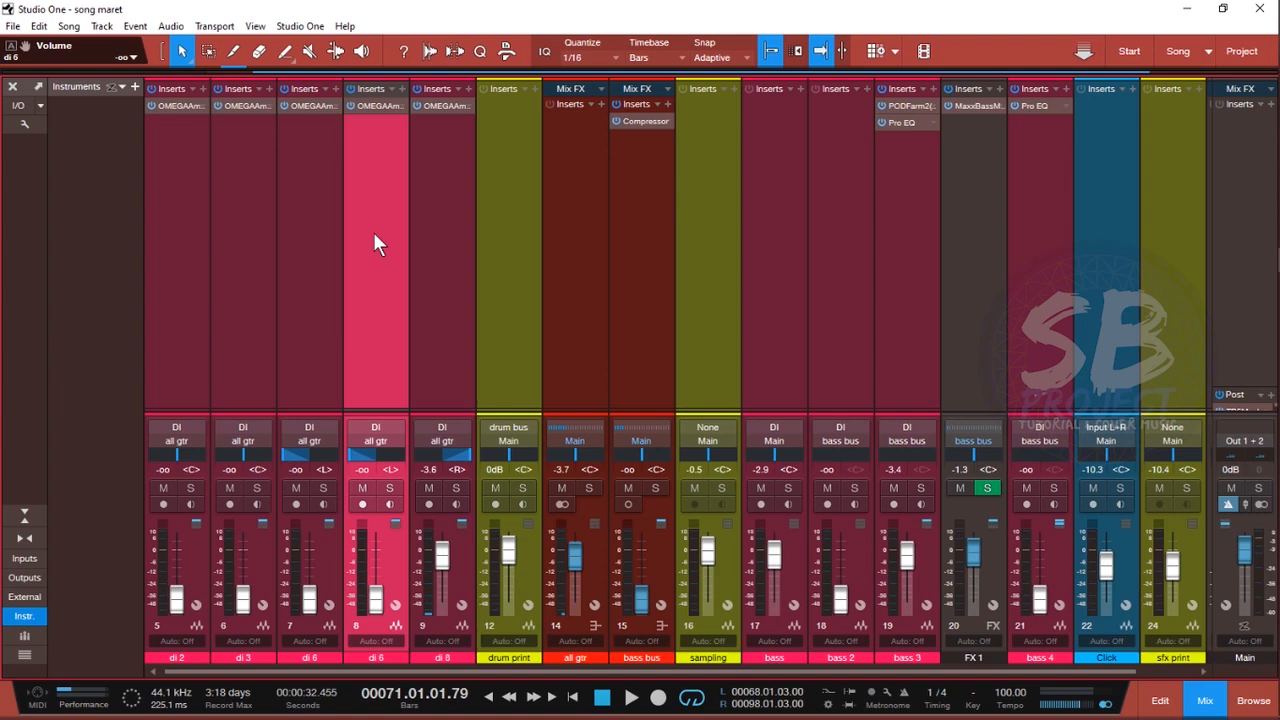
Step: Remove the duplicated di 8 guitar track from the arrangement
{"action": "key", "text": "Right"}
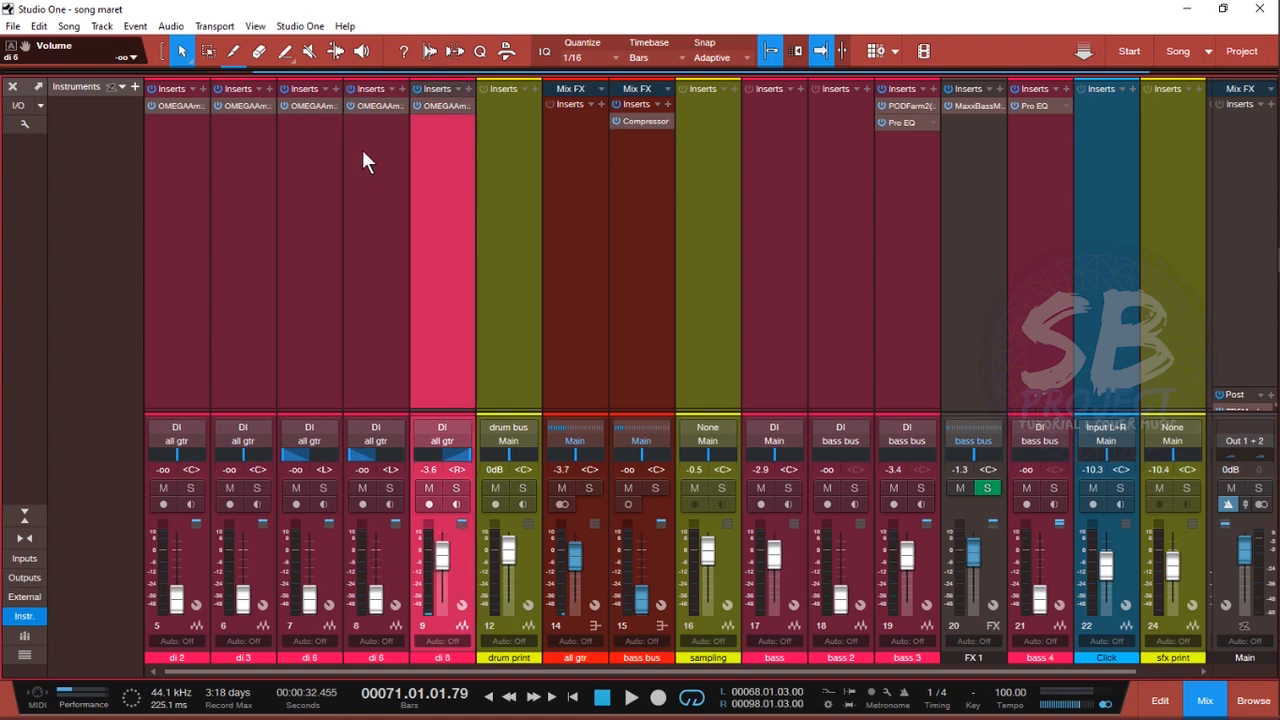
{"action": "left_click", "coordinate": [13, 87]}
{"action": "left_click", "coordinate": [144, 364]}
{"action": "right_click", "coordinate": [172, 510]}
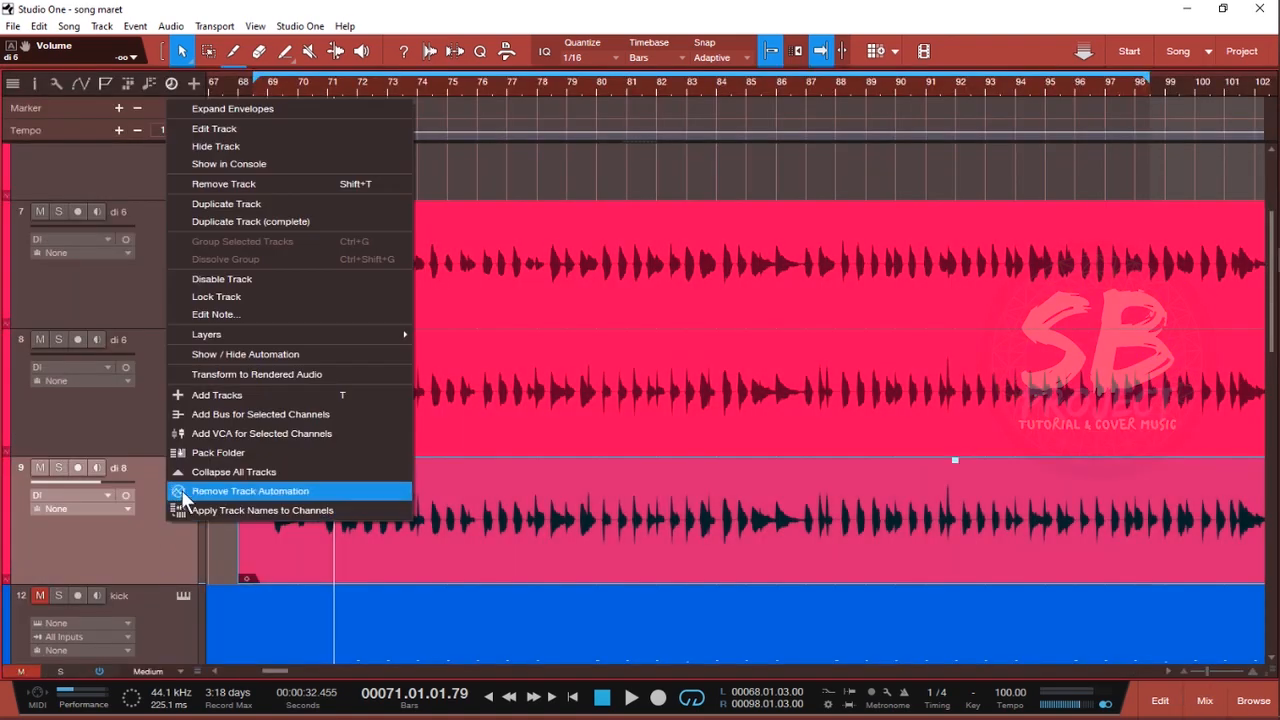
{"action": "left_click", "coordinate": [258, 184]}
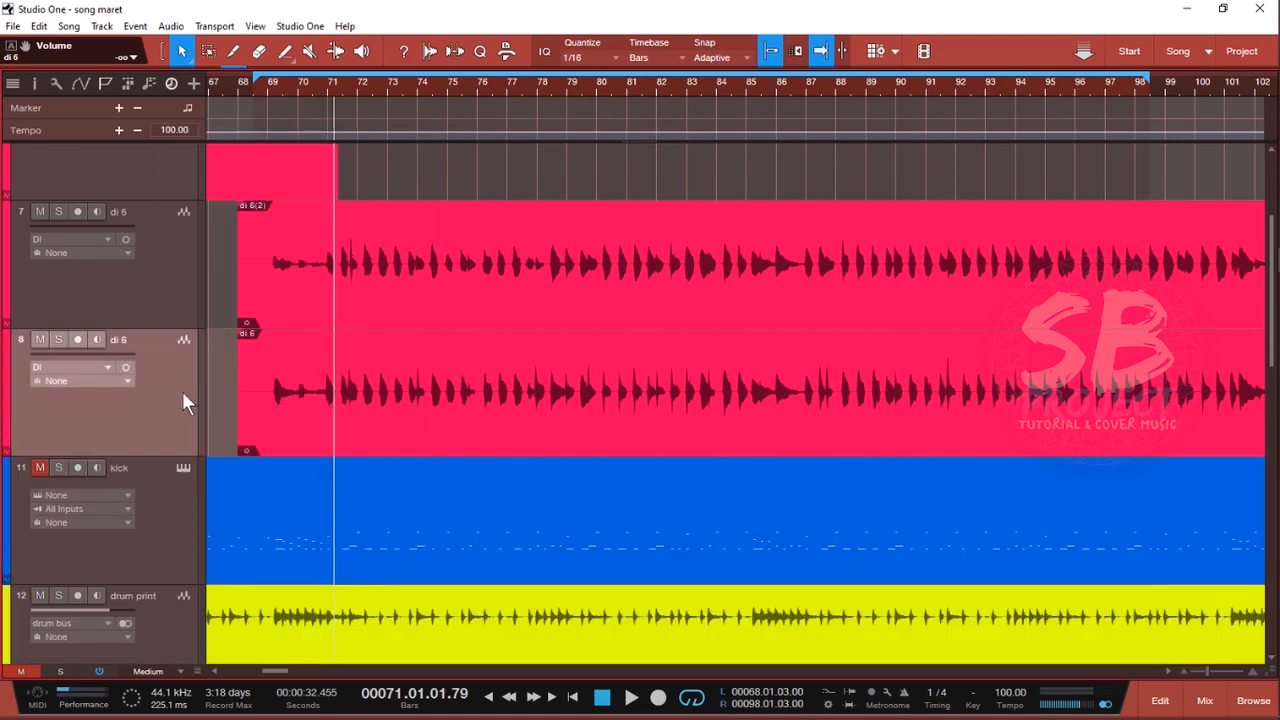
Step: Pan the two di 6 channels to L50 and R50, and di 2 and di 3 to L50 and R50
{"action": "key", "text": "F3"}
{"action": "left_click_drag", "start_coordinate": [363, 454], "coordinate": [495, 458]}
{"action": "left_click", "coordinate": [296, 294]}
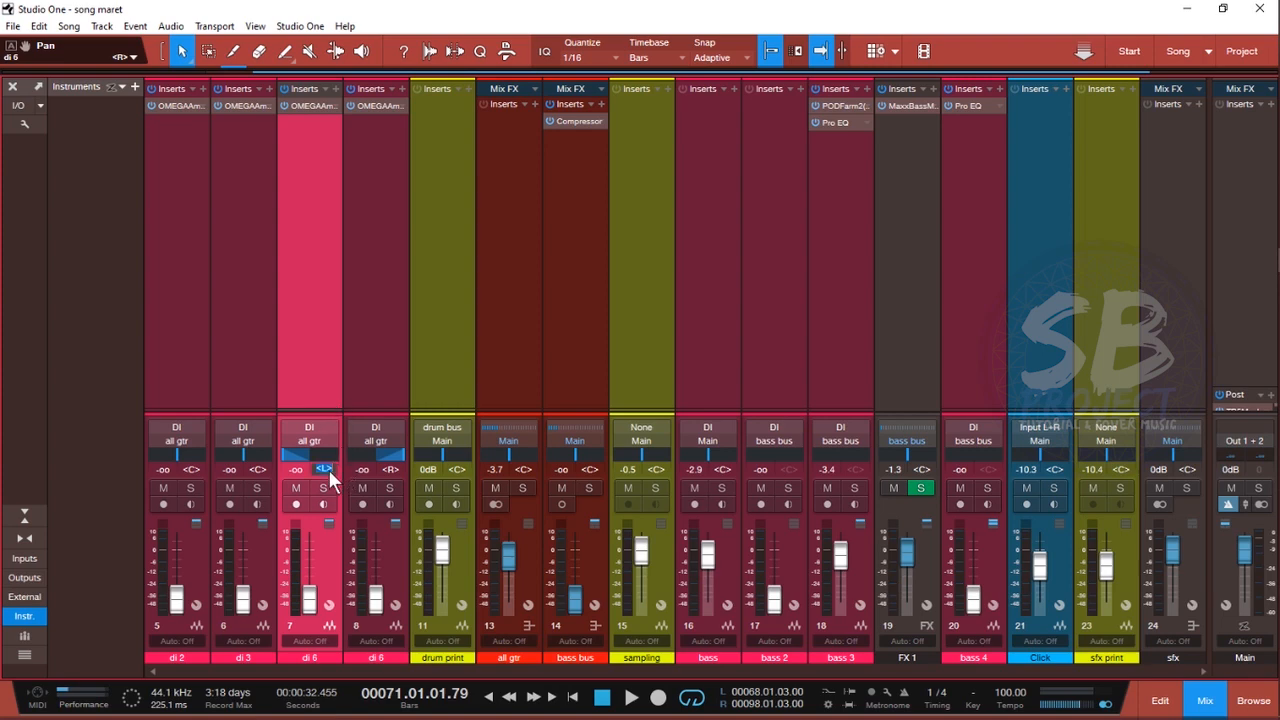
{"action": "type", "text": "l50"}
{"action": "type", "text": "r50"}
{"action": "key", "text": "Return"}
{"action": "type", "text": "l50"}
{"action": "type", "text": "50"}
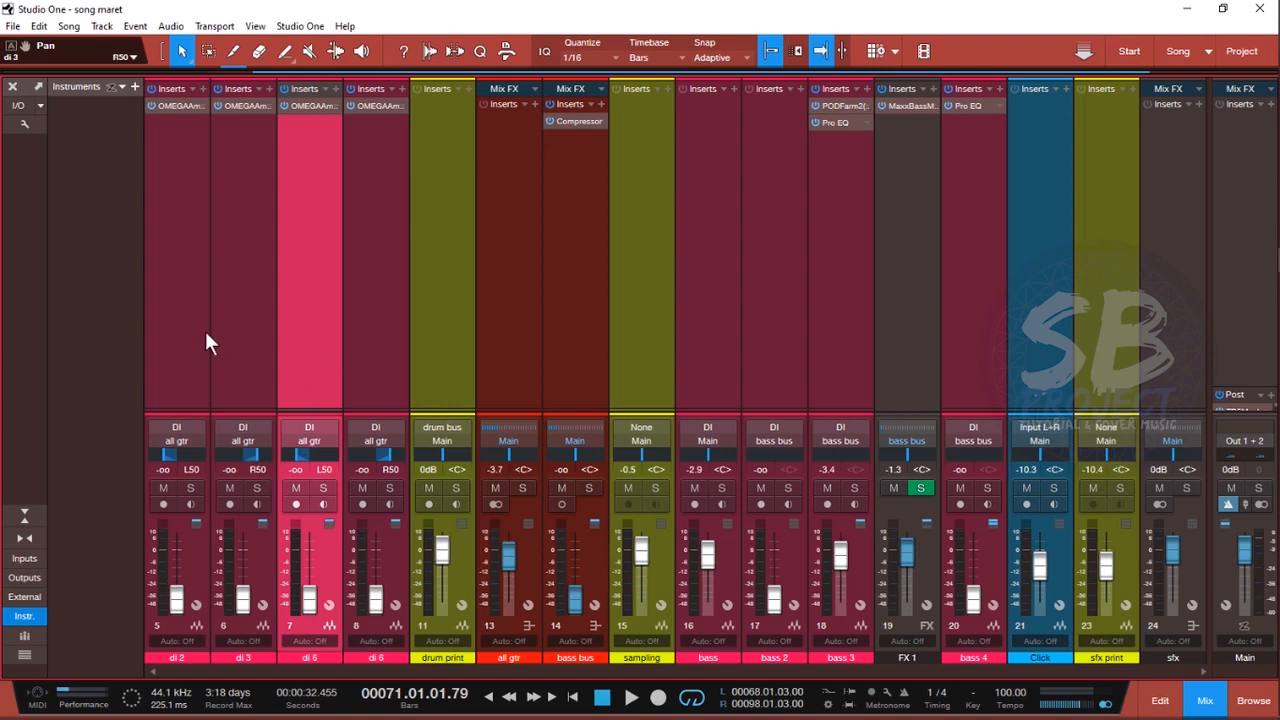
Step: Select both di 6 channels and raise their volumes together to -5.5 dB while the mix plays
{"action": "mouse_move", "coordinate": [183, 449]}
{"action": "left_click", "coordinate": [388, 302], "text": "ctrl"}
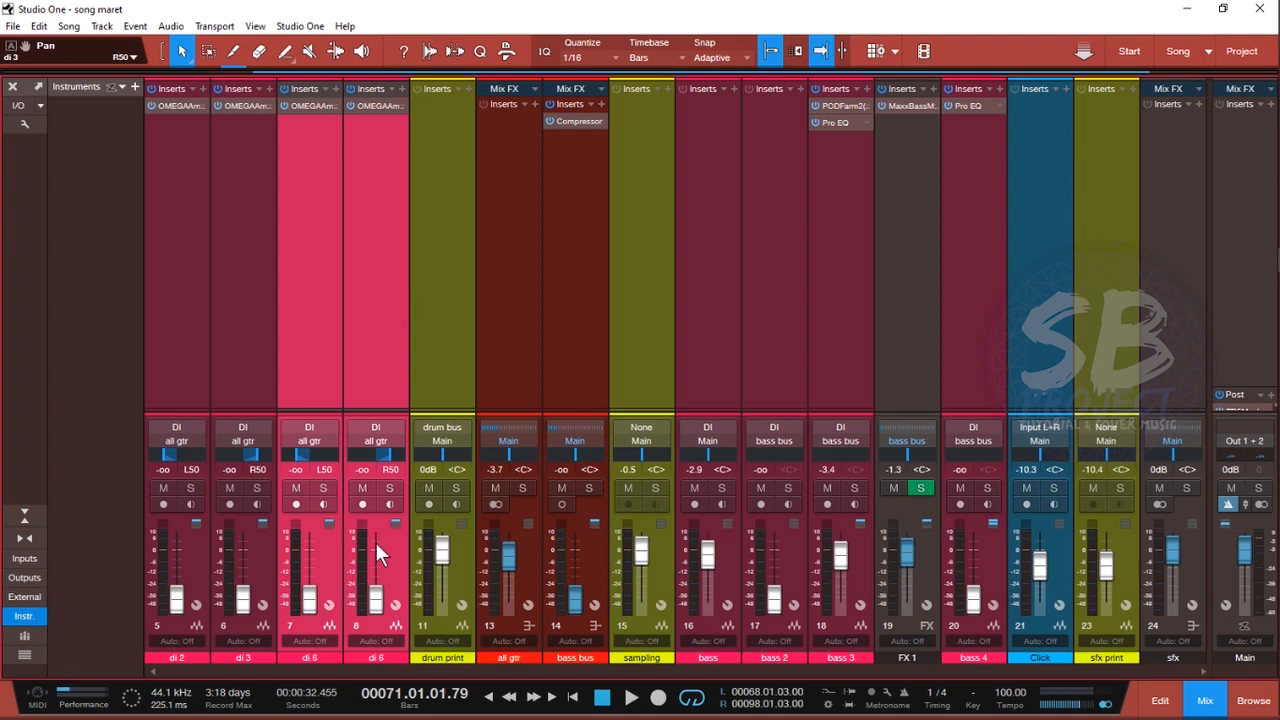
{"action": "key", "text": "space"}
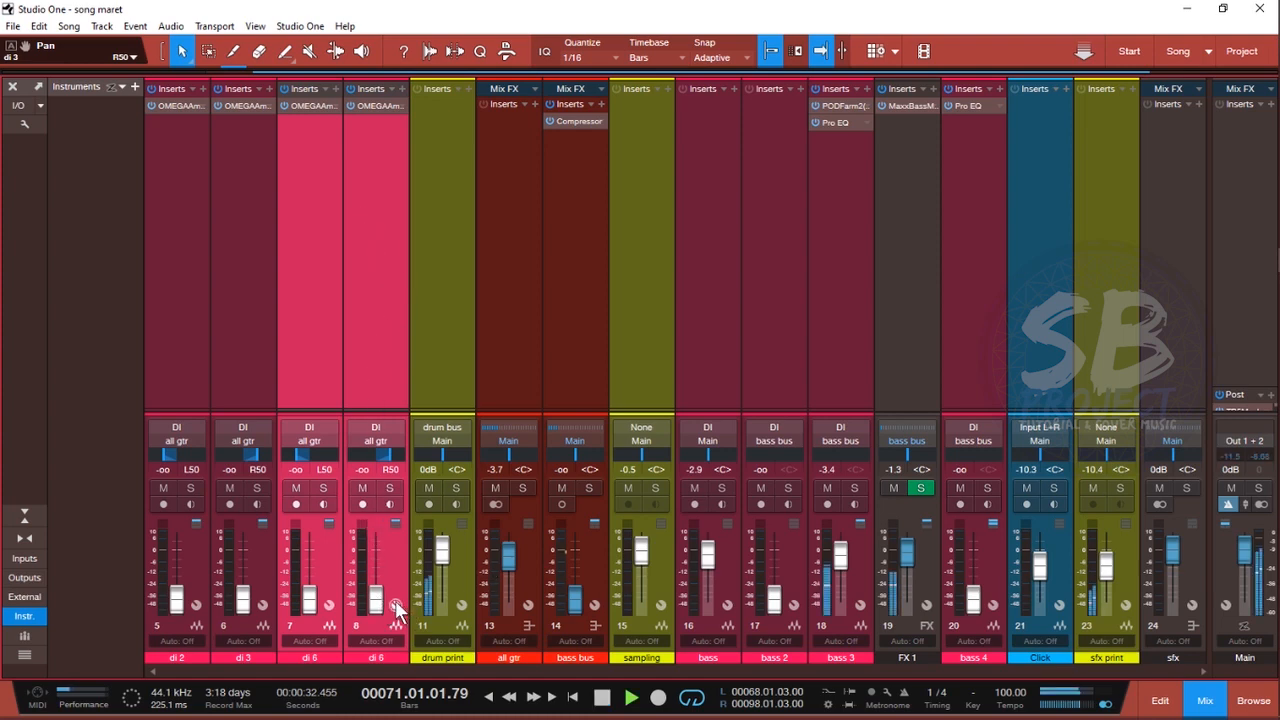
{"action": "left_click_drag", "start_coordinate": [376, 600], "coordinate": [382, 556]}
{"action": "mouse_move", "coordinate": [386, 606]}
{"action": "left_mouse_down"}
{"action": "mouse_move", "coordinate": [384, 570]}
{"action": "mouse_move", "coordinate": [387, 649]}
{"action": "mouse_move", "coordinate": [387, 628]}
{"action": "left_mouse_up"}
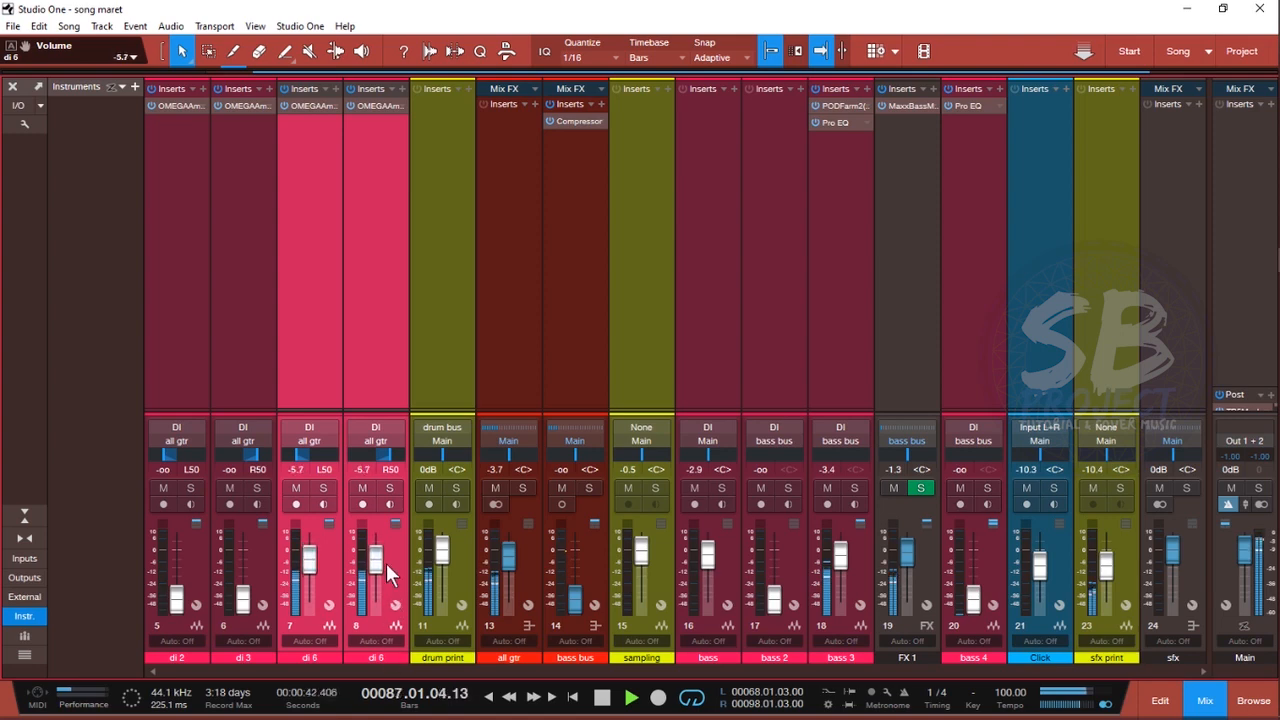
{"action": "left_click_drag", "start_coordinate": [381, 557], "coordinate": [381, 562]}
{"action": "left_click_drag", "start_coordinate": [380, 564], "coordinate": [380, 561]}
{"action": "key", "text": "space"}
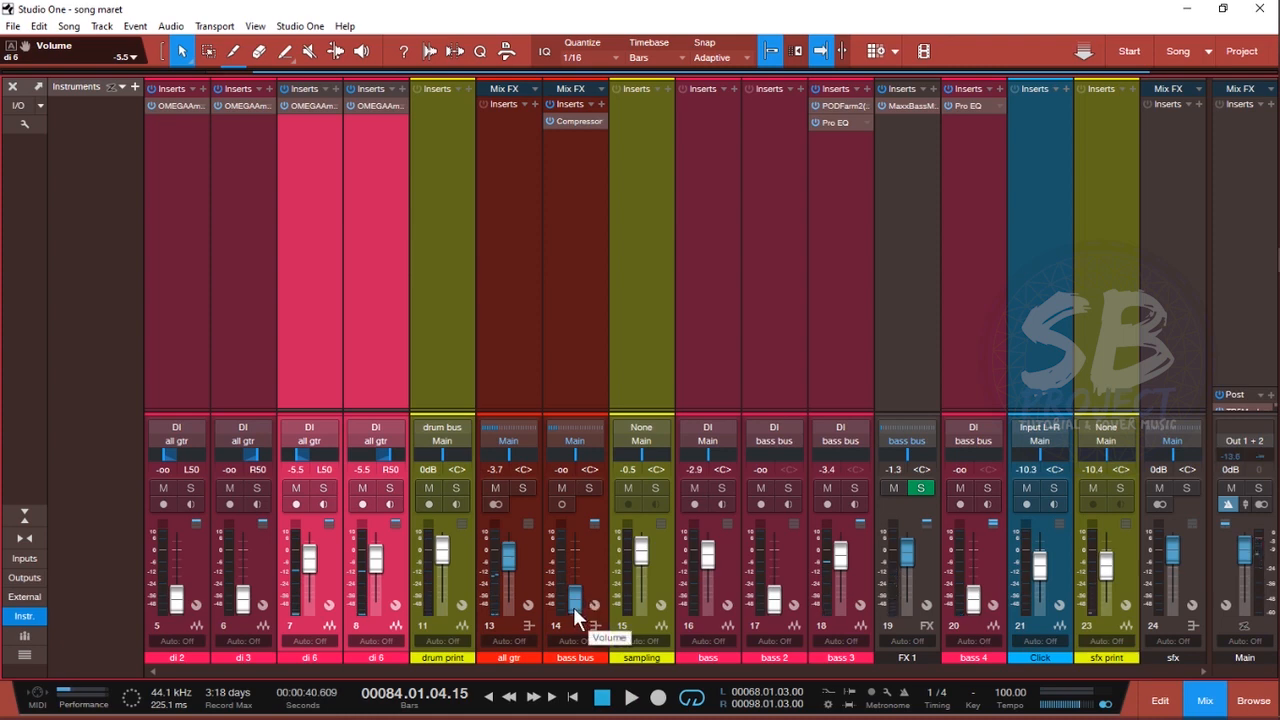
Step: During playback, raise the bass bus volume to -6.5 dB and both di 6 channels to -3.8 dB
{"action": "key", "text": "space"}
{"action": "left_click_drag", "start_coordinate": [573, 608], "coordinate": [579, 578]}
{"action": "left_click_drag", "start_coordinate": [579, 138], "coordinate": [579, 90]}
{"action": "left_click_drag", "start_coordinate": [568, 573], "coordinate": [575, 330]}
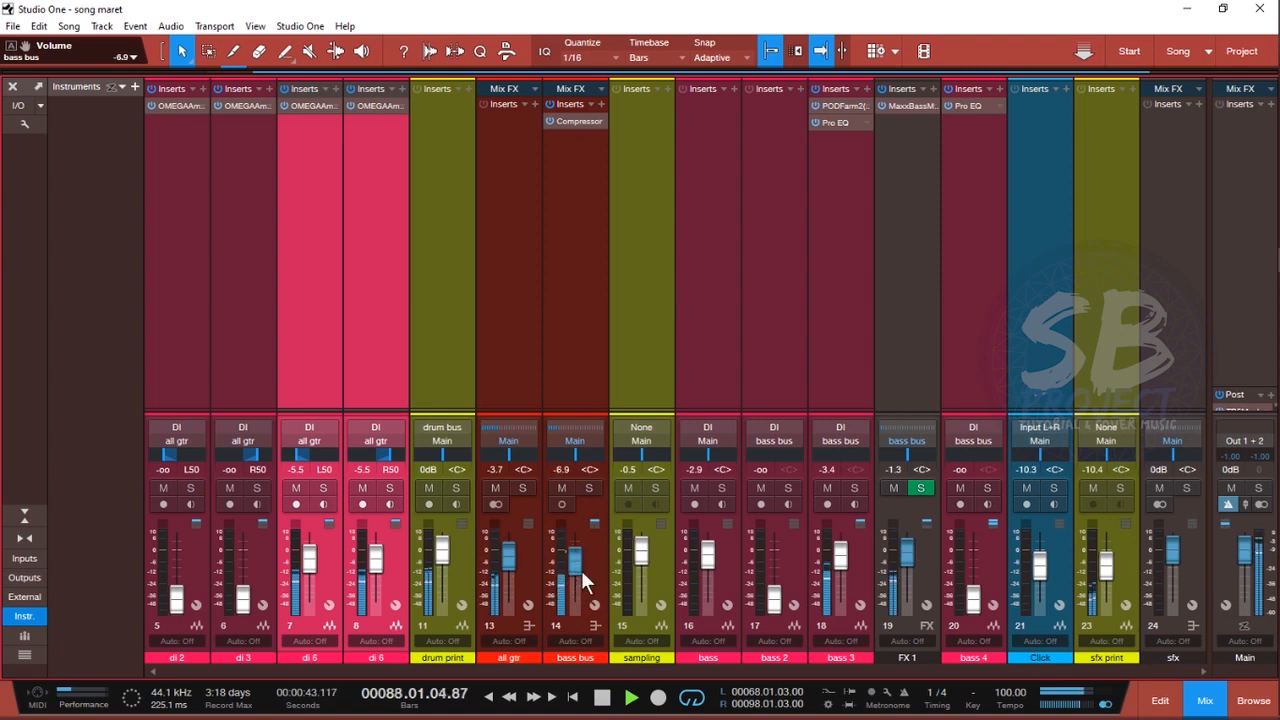
{"action": "mouse_move", "coordinate": [576, 552]}
{"action": "left_mouse_down"}
{"action": "mouse_move", "coordinate": [576, 532]}
{"action": "mouse_move", "coordinate": [574, 548]}
{"action": "left_mouse_up"}
{"action": "left_click_drag", "start_coordinate": [376, 550], "coordinate": [393, 502]}
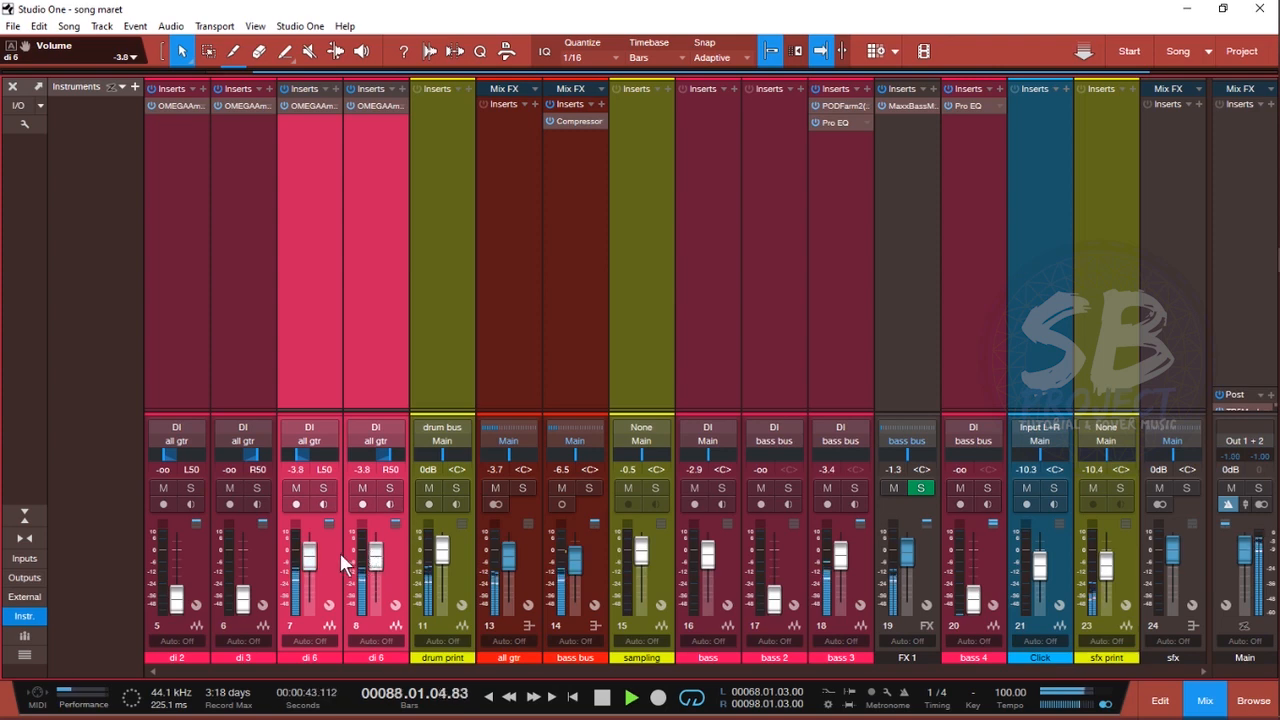
{"action": "key", "text": "space"}
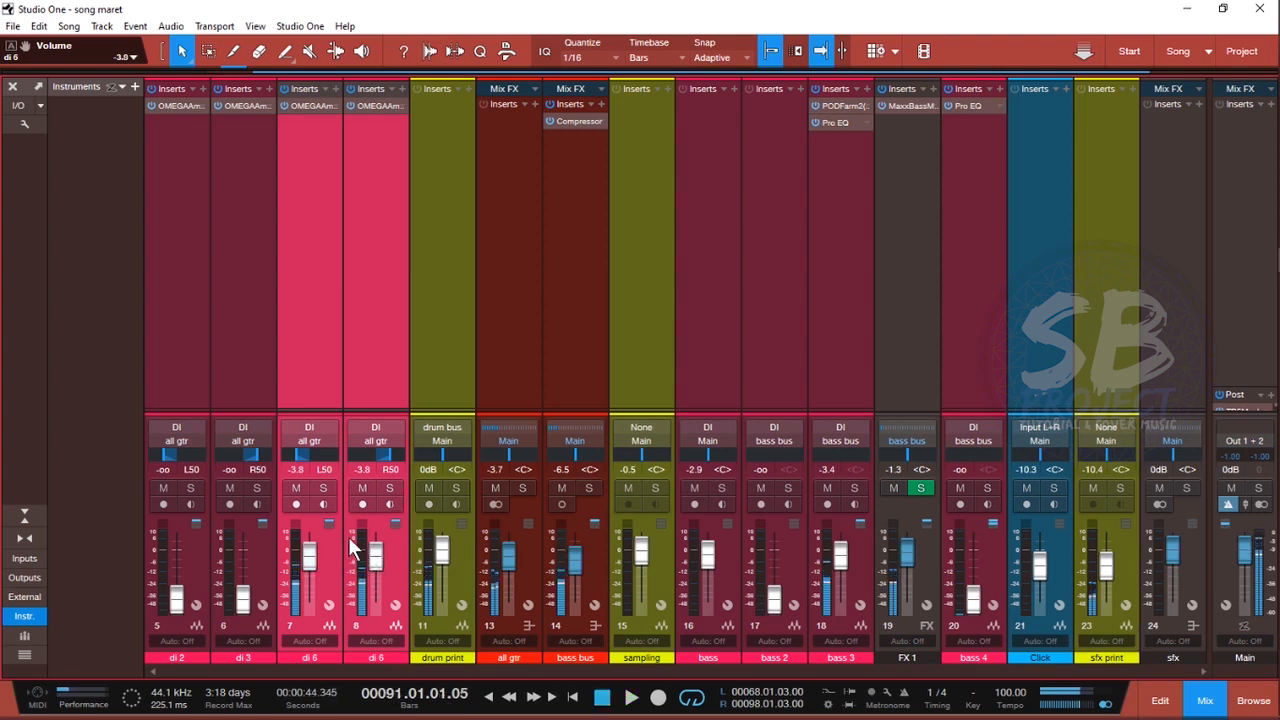
Step: Select the di 2 and di 3 channels together and set their volume to -3.8 dB
{"action": "left_click", "coordinate": [184, 380]}
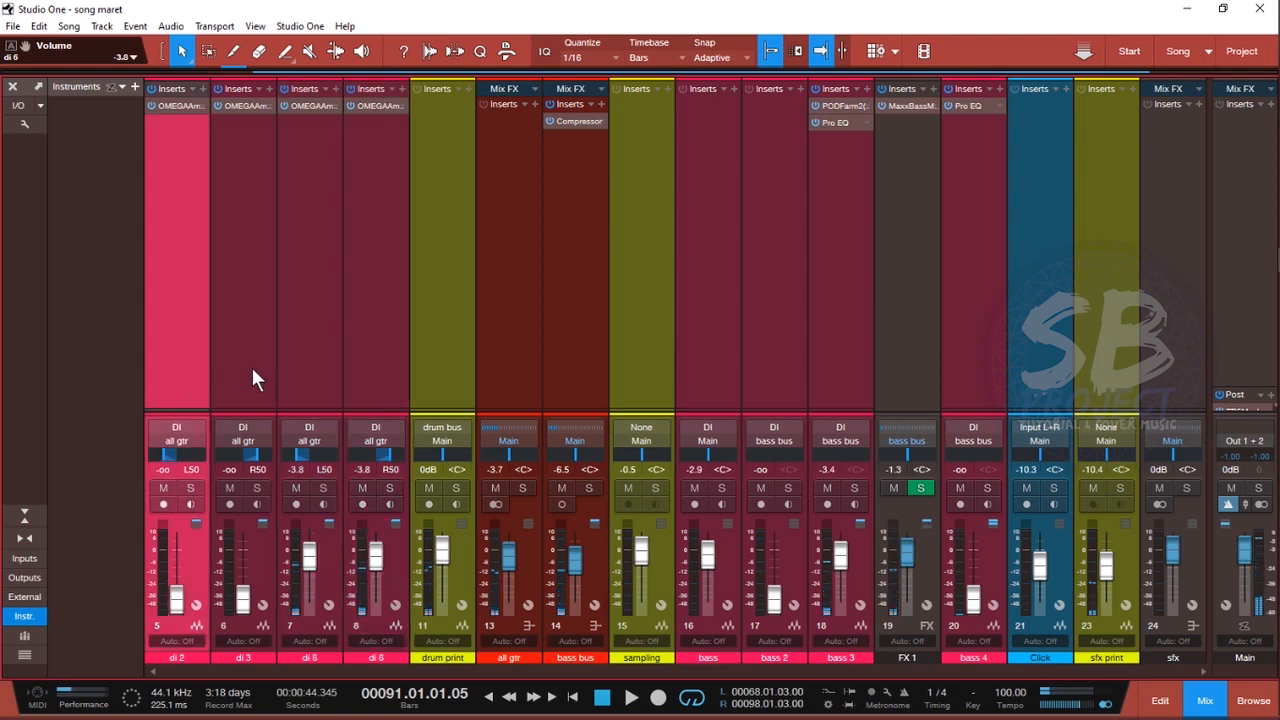
{"action": "left_click", "coordinate": [249, 390], "text": "shift"}
{"action": "left_click", "coordinate": [234, 469]}
{"action": "left_click", "coordinate": [174, 354]}
{"action": "left_click", "coordinate": [245, 400], "text": "shift"}
{"action": "type", "text": "-3.8"}
{"action": "key", "text": "Return"}
Step: Mute the Click channel and lower the di 2 and di 3 channels to -5.2 dB while auditioning the song
{"action": "key", "text": "comma"}
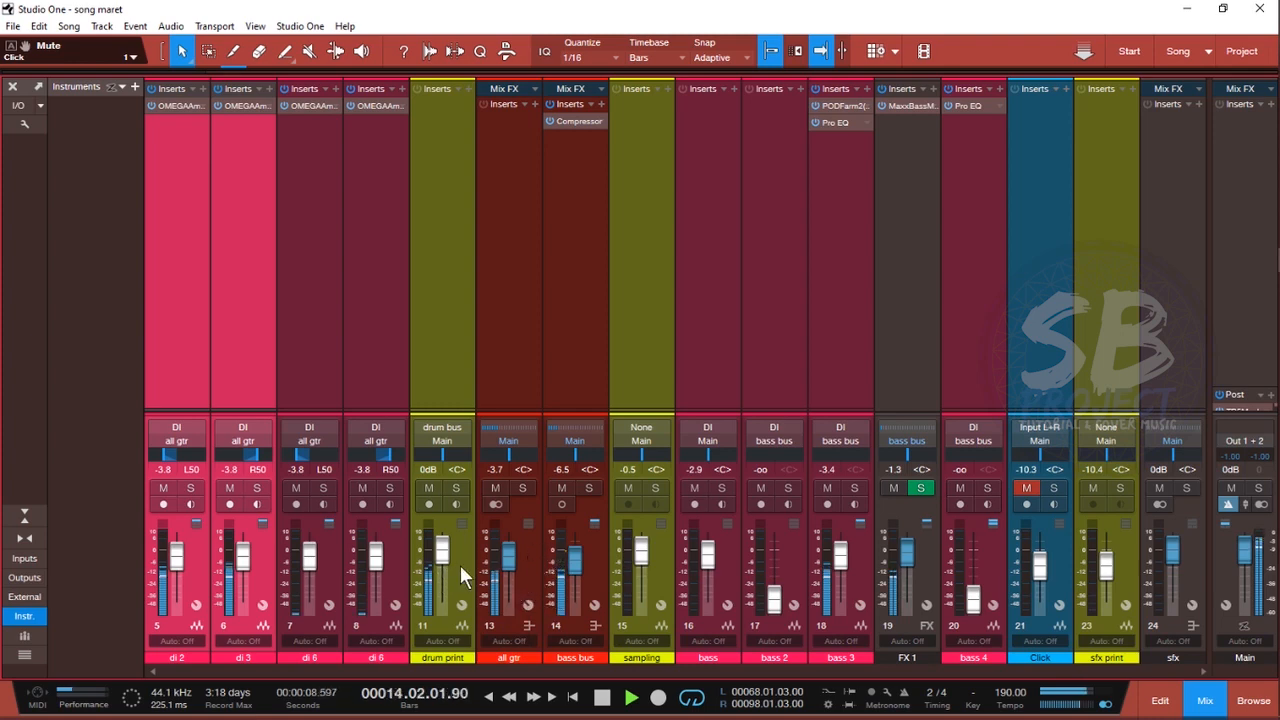
{"action": "left_click_drag", "start_coordinate": [248, 551], "coordinate": [250, 560]}
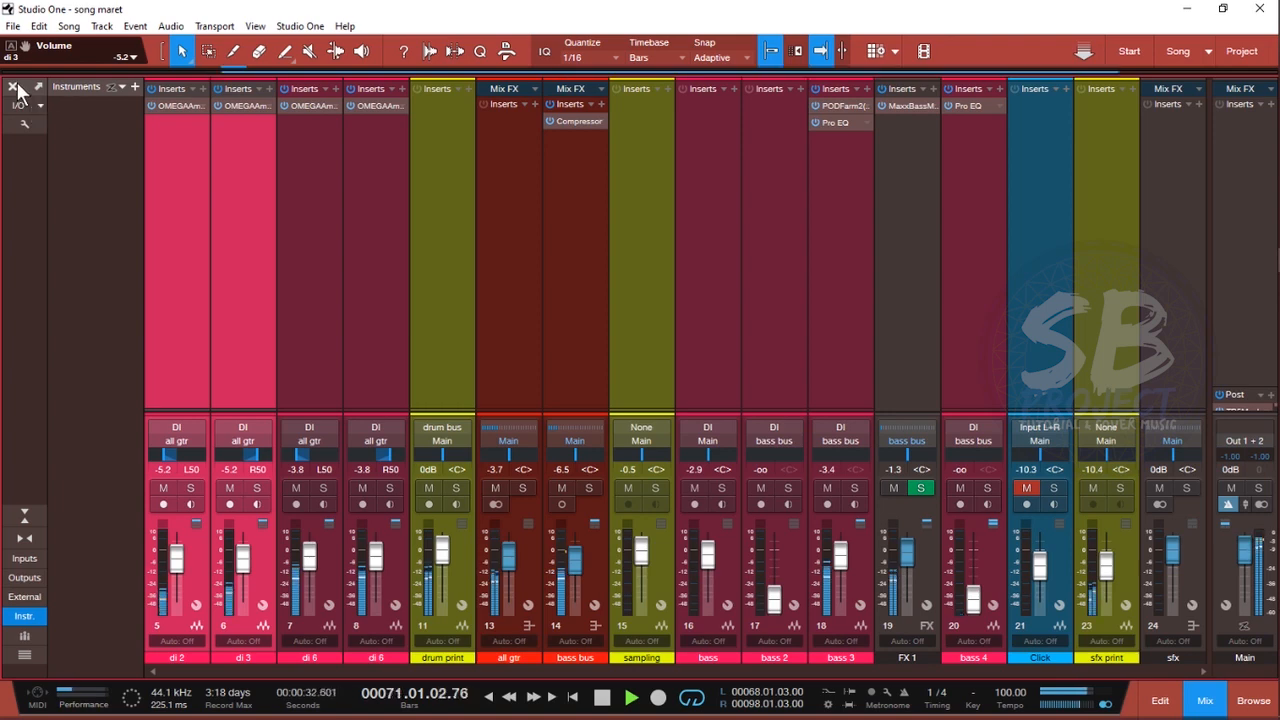
{"action": "key", "text": "space"}
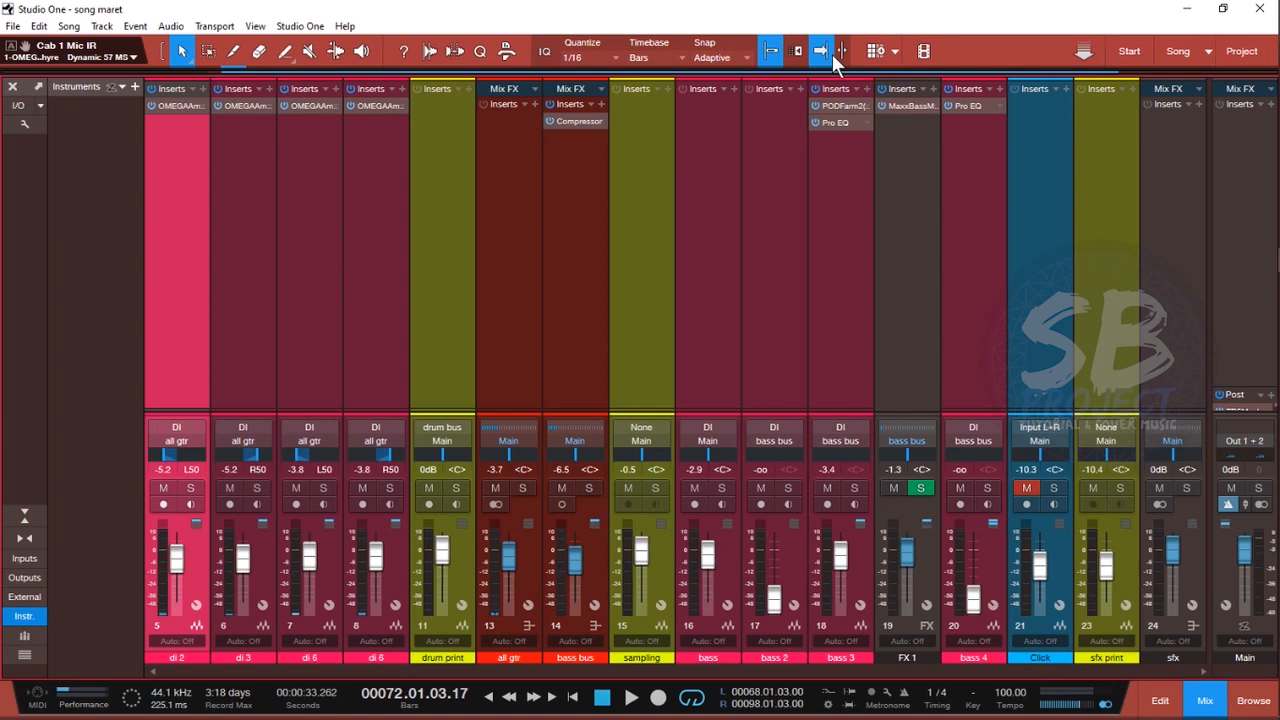